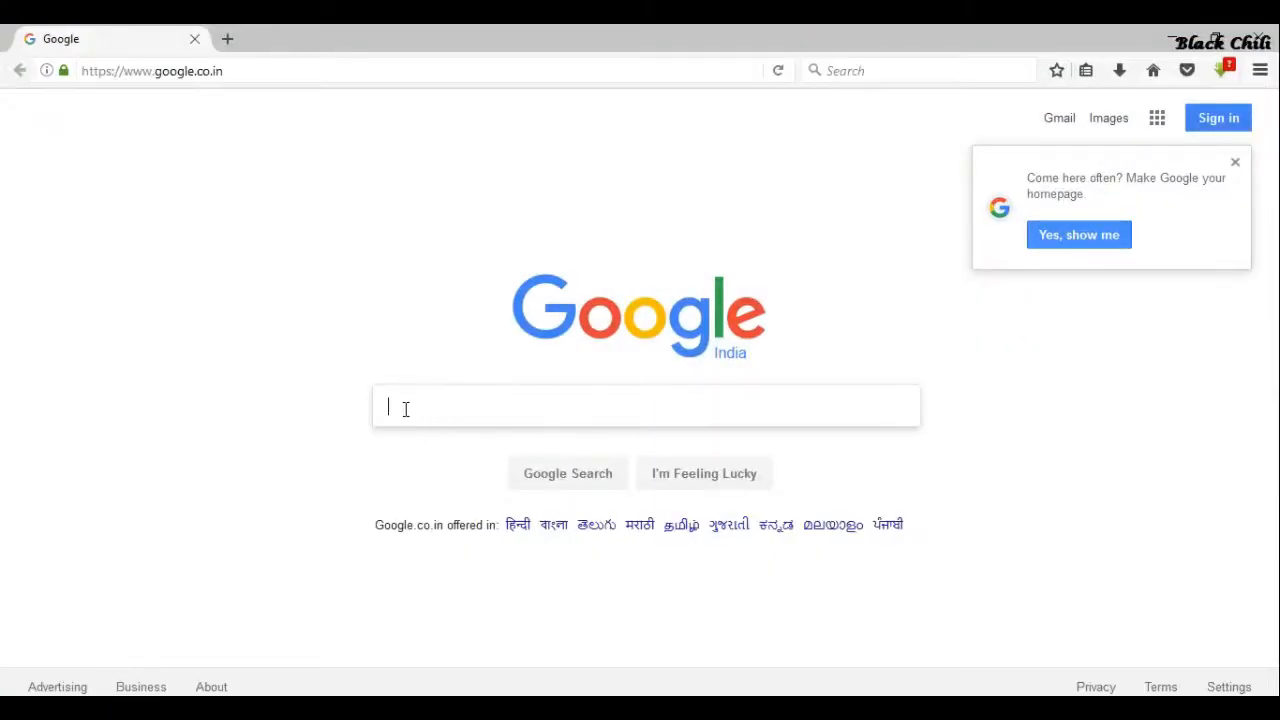
Search Google for 'virtualbox download' using the autocomplete suggestion
text(virt)
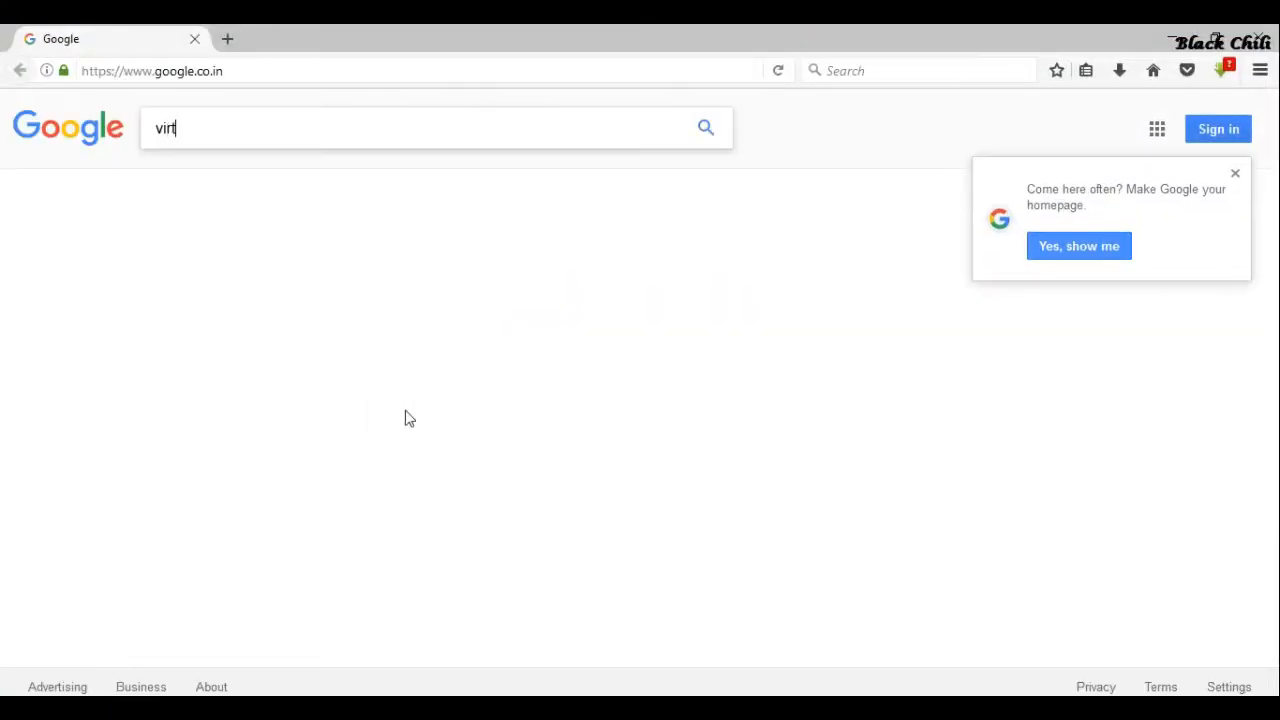
text(ualbox)
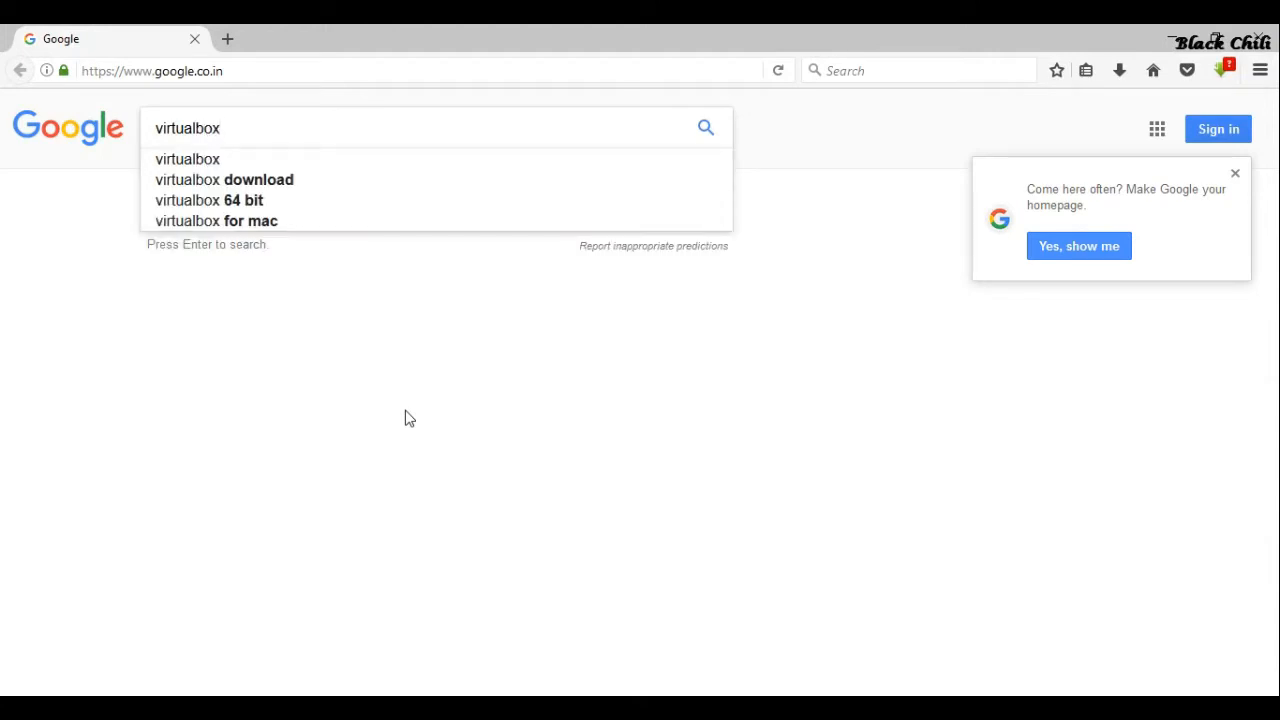
key(Down)
key(Down)
key(Return)
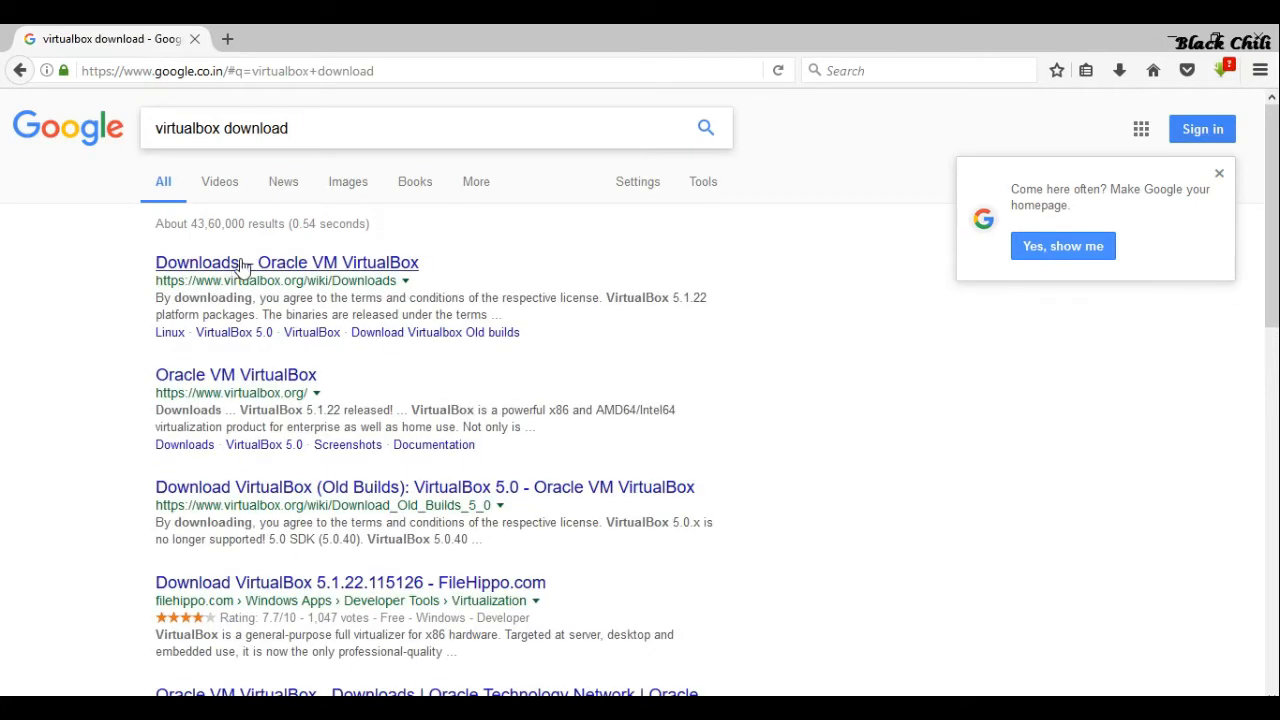
Open the 'Downloads – Oracle VM VirtualBox' result to reach the 5.1.22 package listings
click(282, 266)
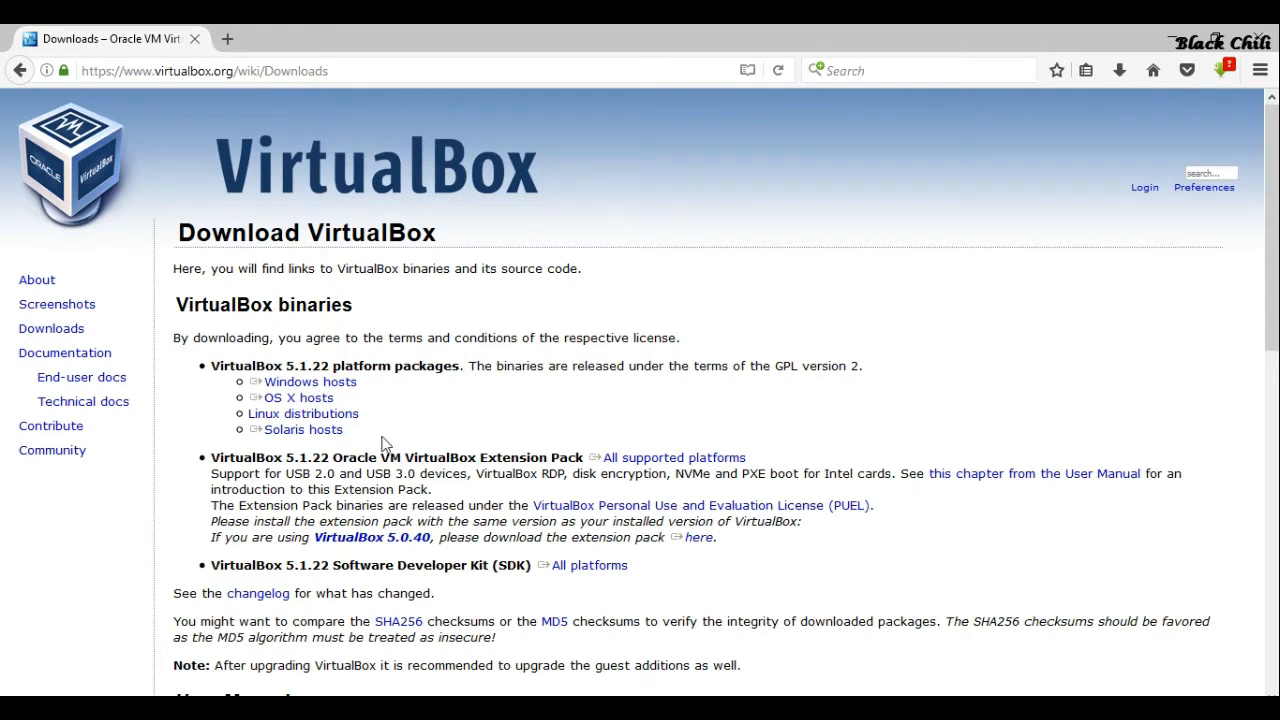
click(308, 450)
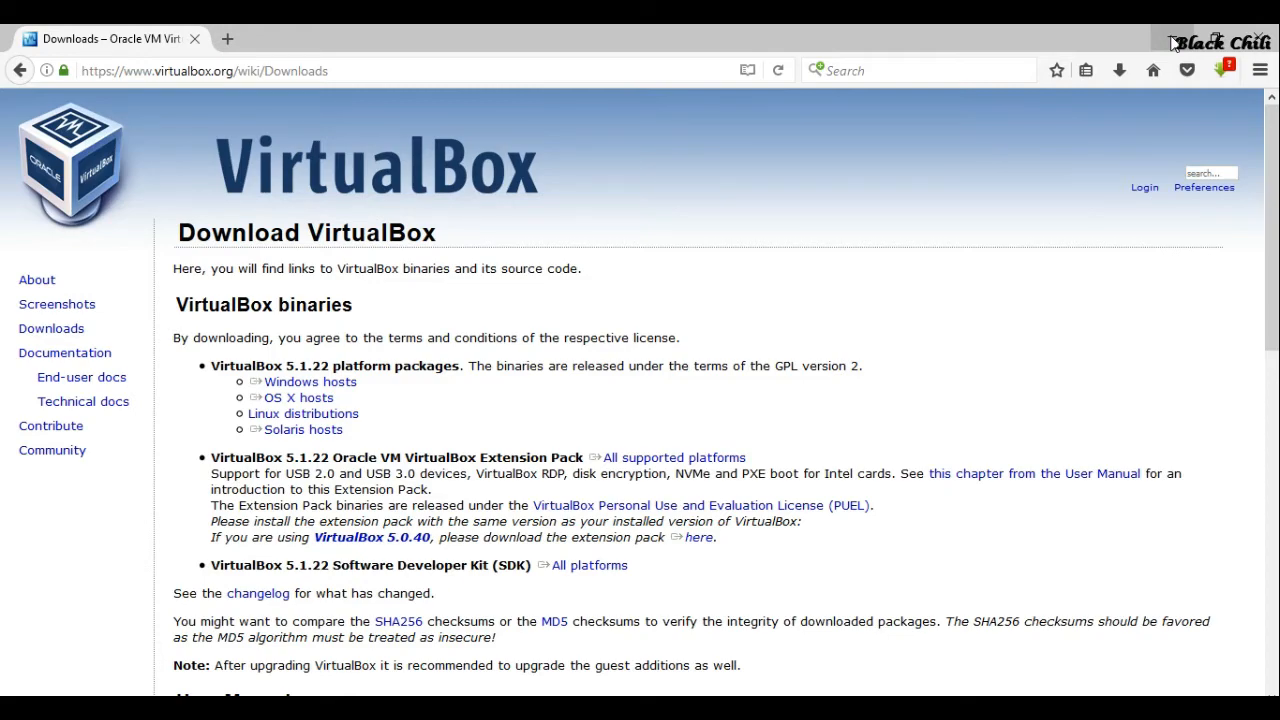
Minimize Firefox and launch the VirtualBox 5.1.22 installer from the desktop Download folder
click(1174, 42)
double_click(103, 531)
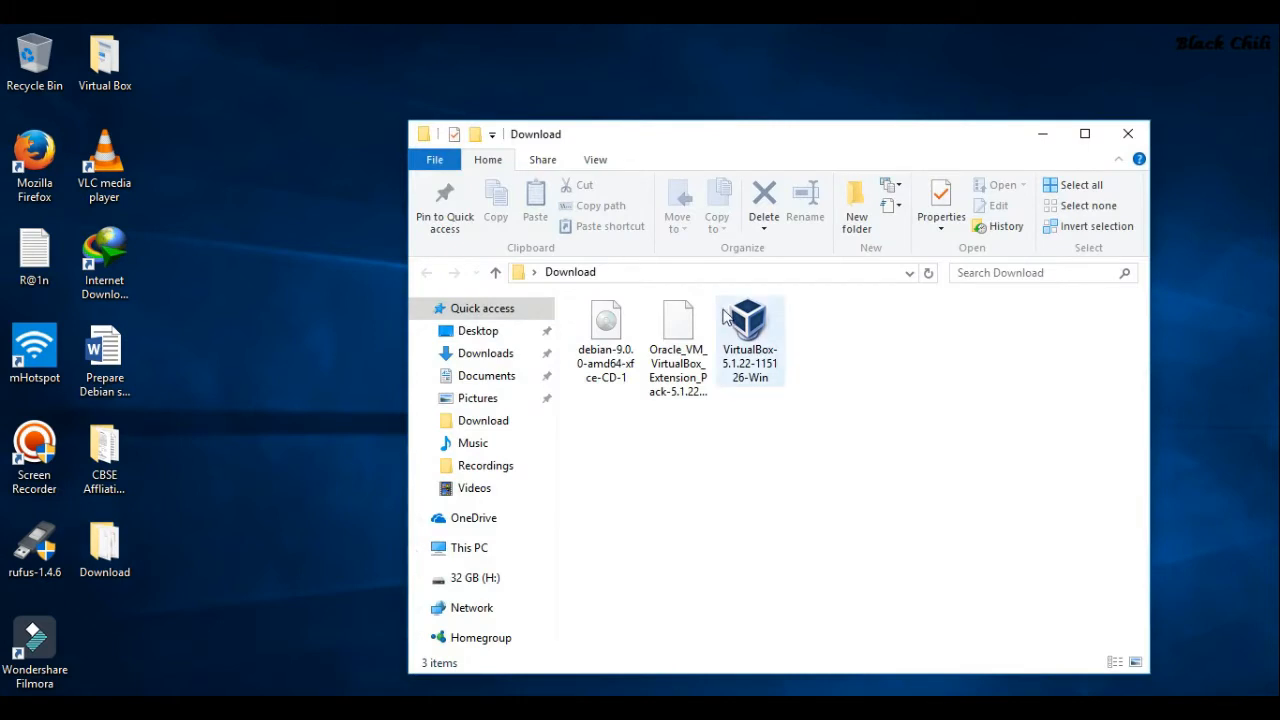
double_click(755, 375)
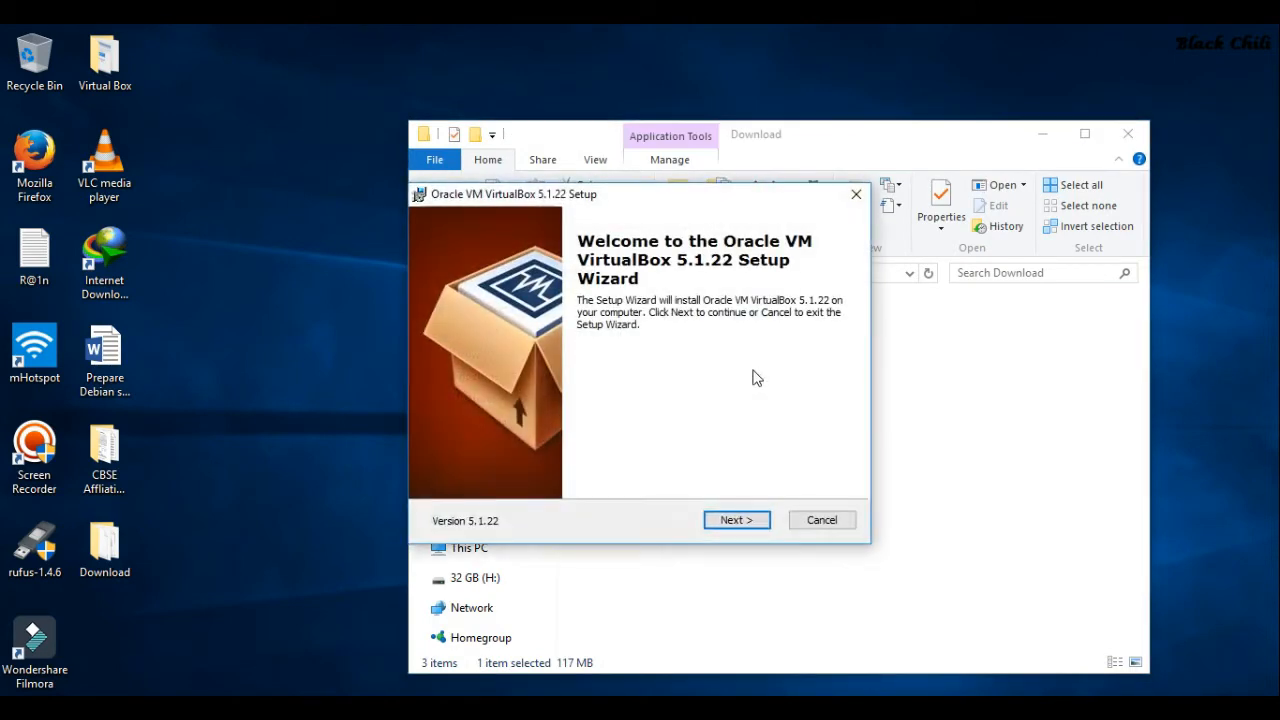
Install VirtualBox with default features and shortcuts, allowing the network reset and USB driver
click(733, 521)
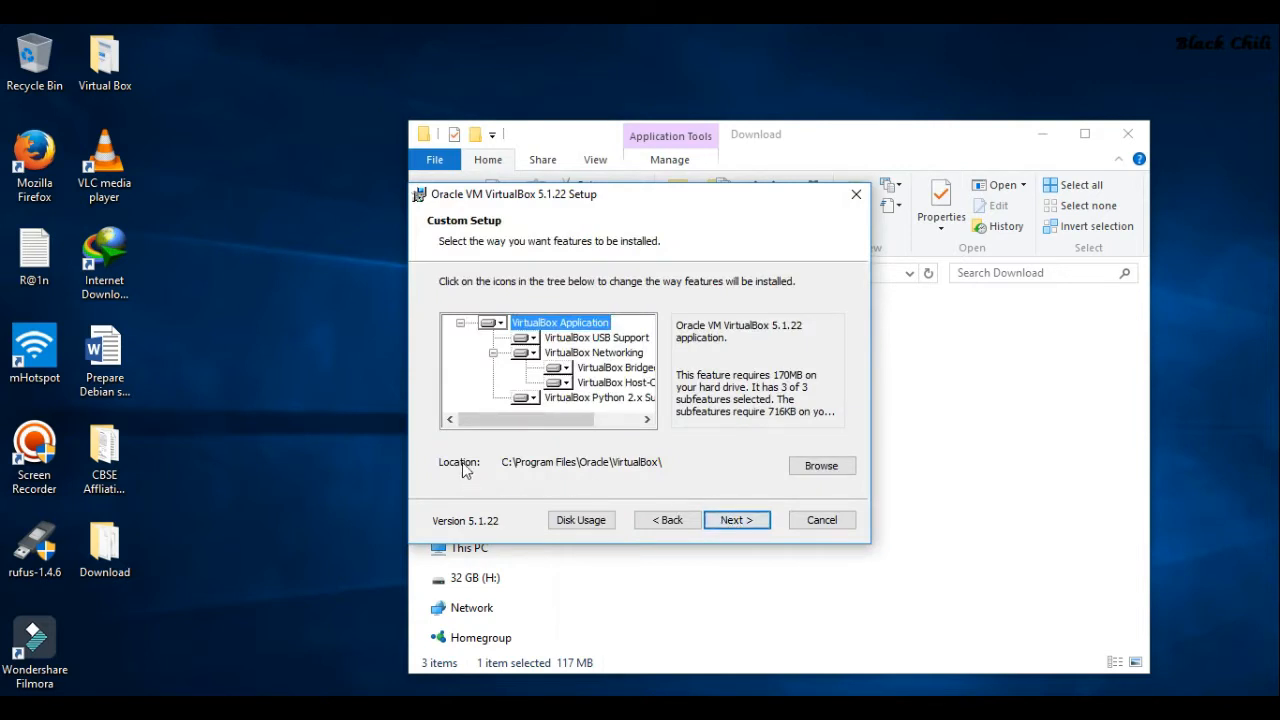
click(737, 521)
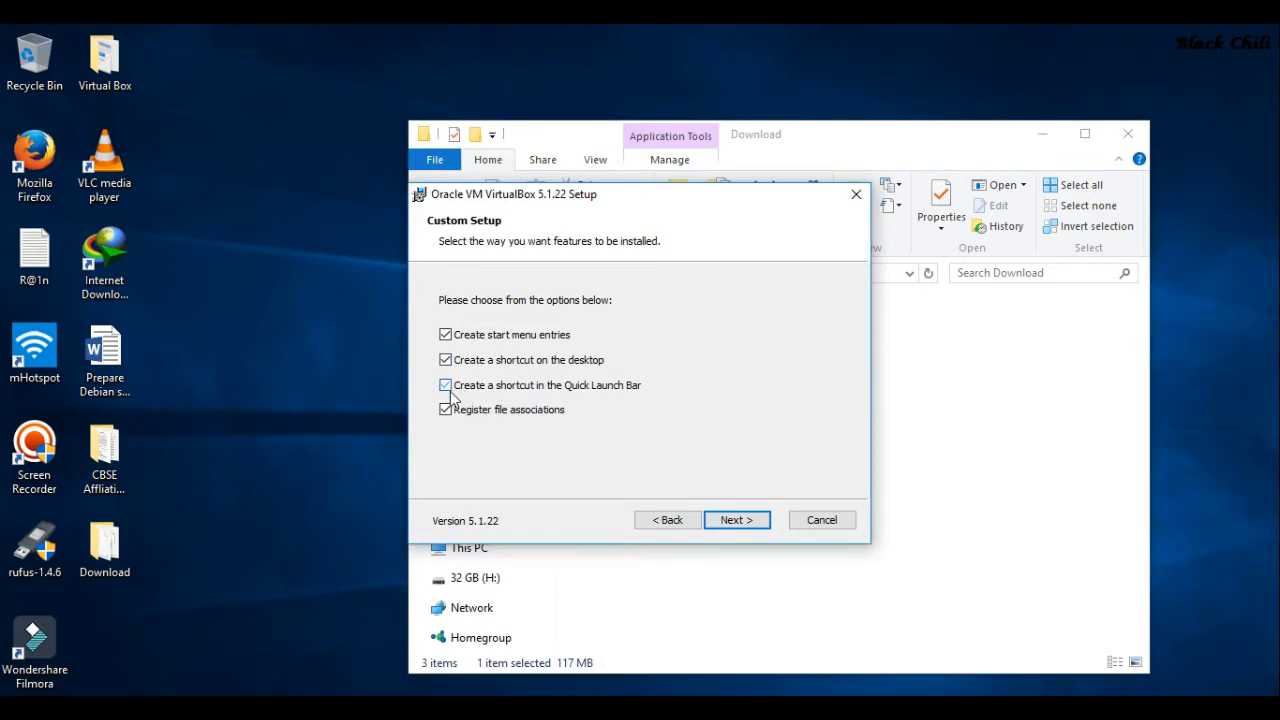
click(755, 520)
click(737, 521)
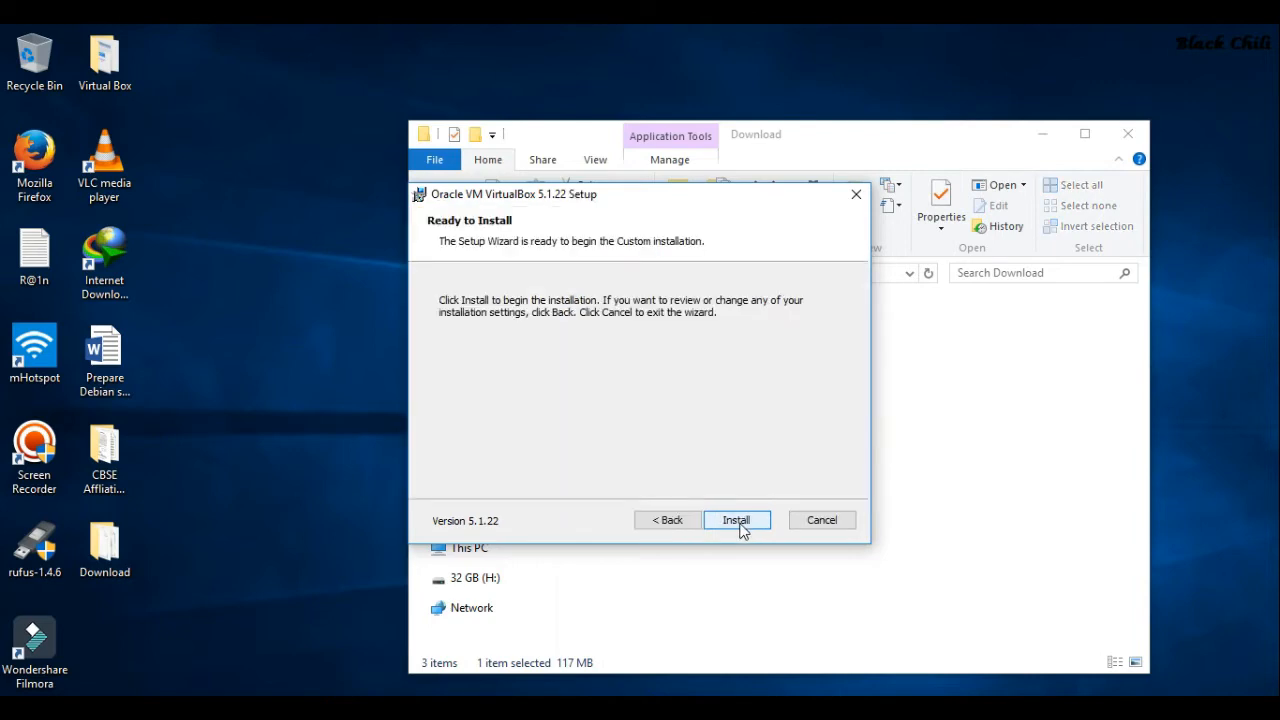
click(737, 521)
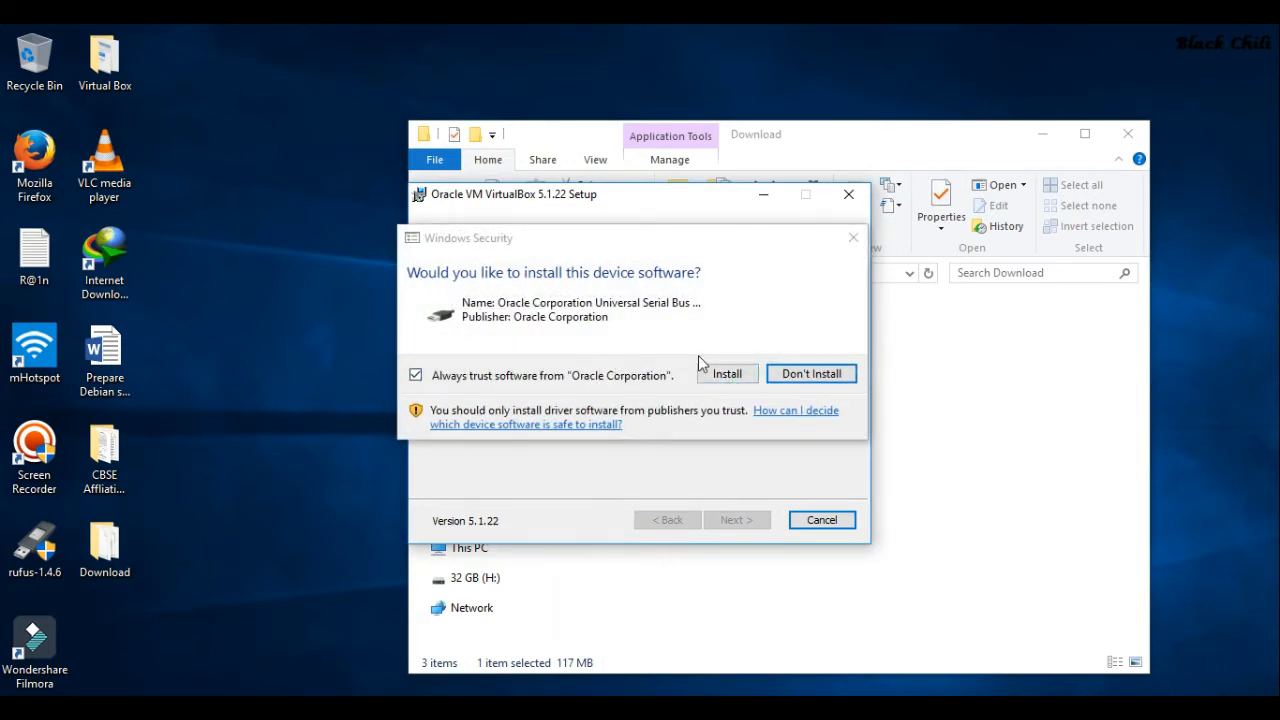
click(722, 375)
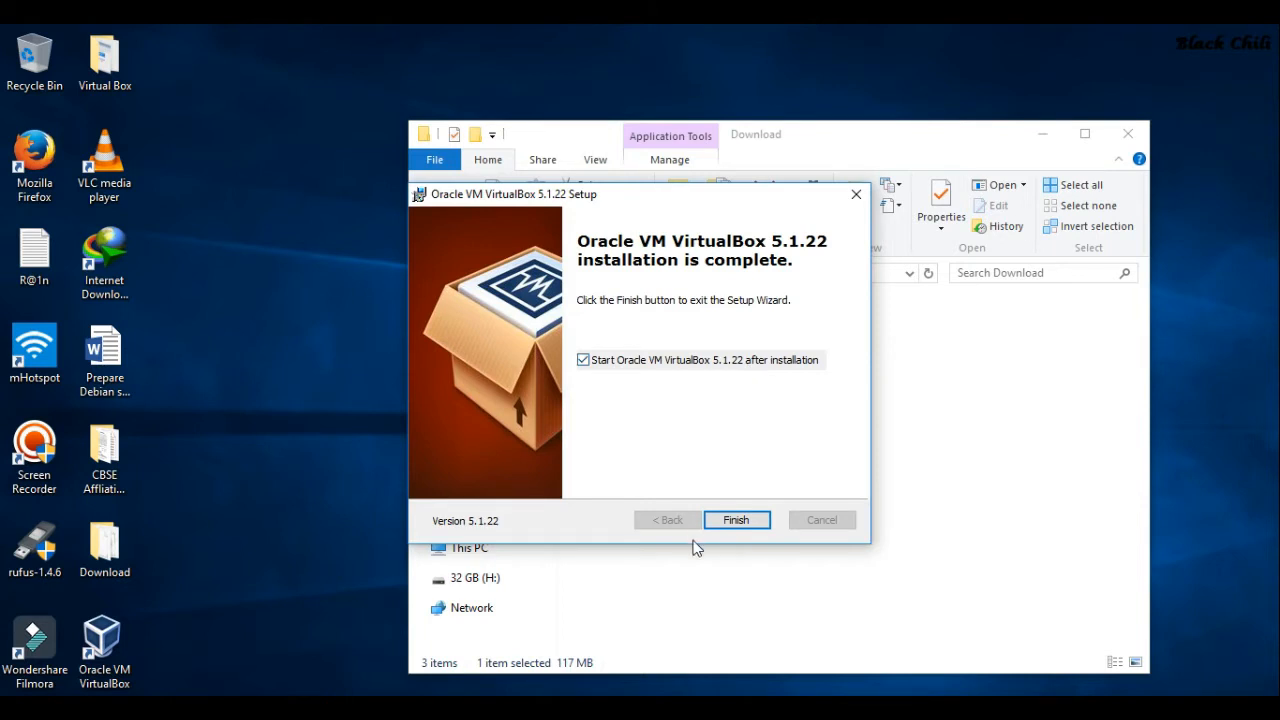
click(735, 520)
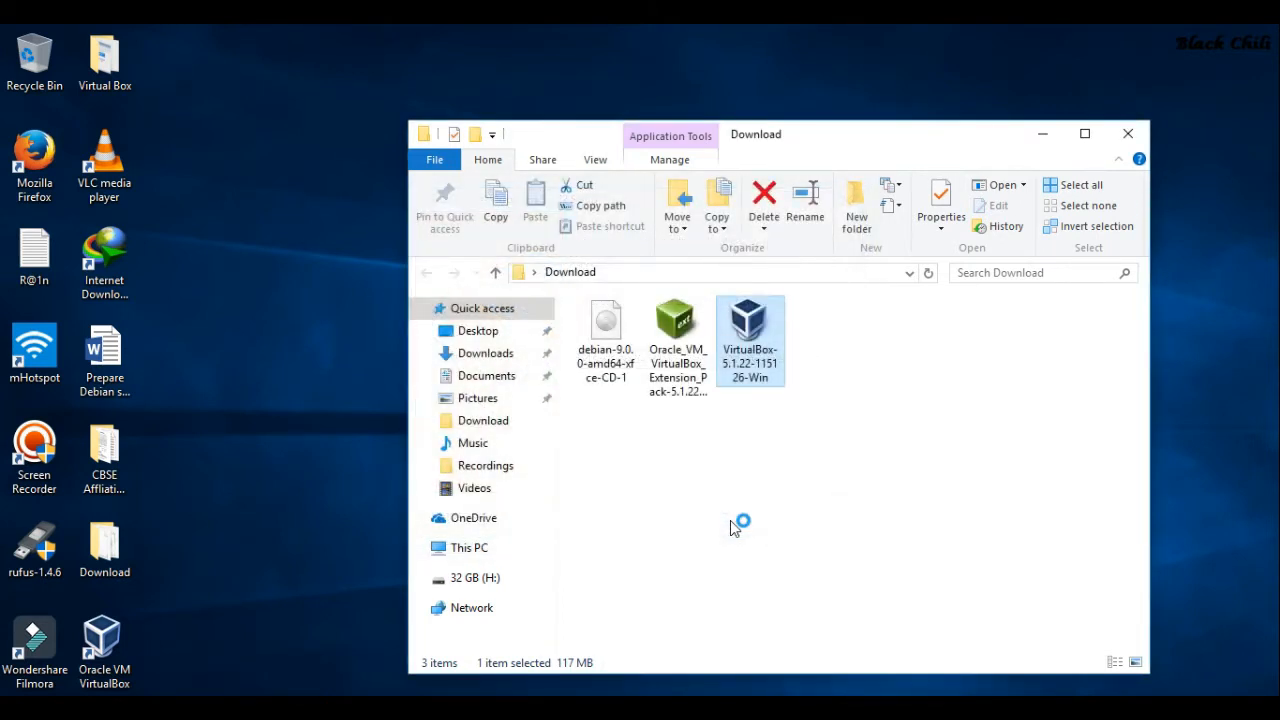
Minimize Explorer and add an extension package from File > Preferences > Extensions
click(1043, 134)
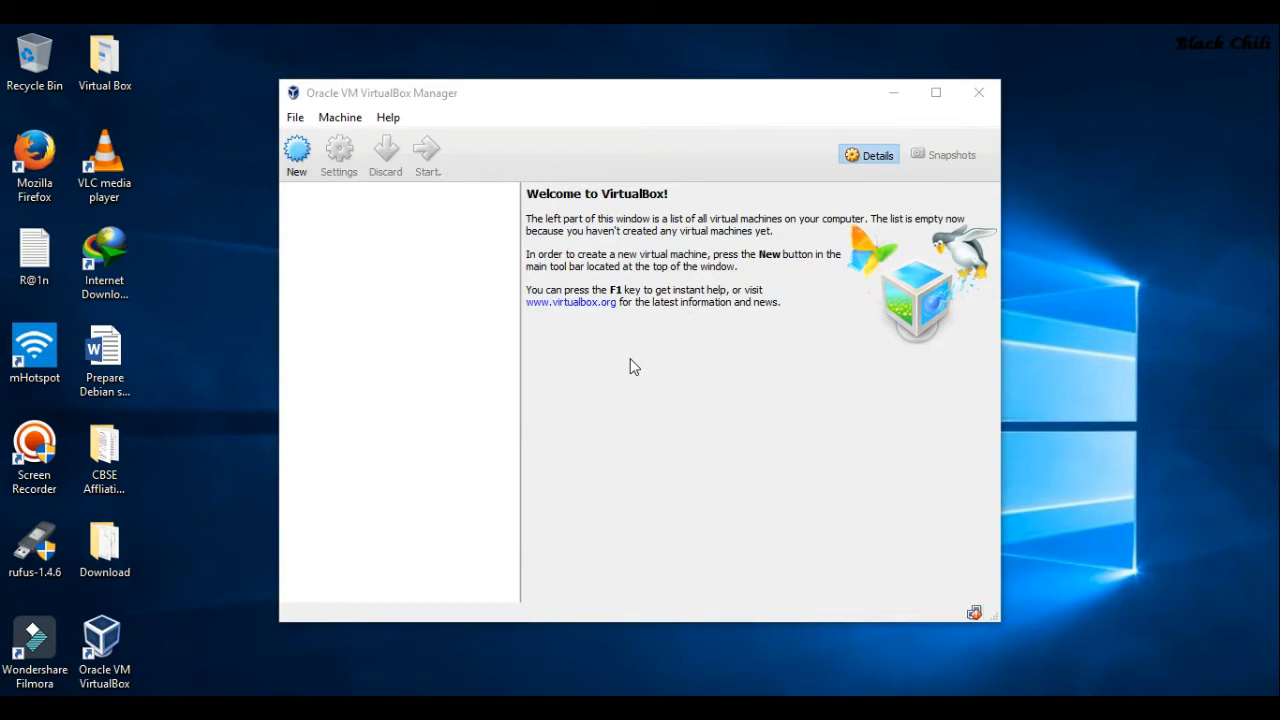
click(295, 117)
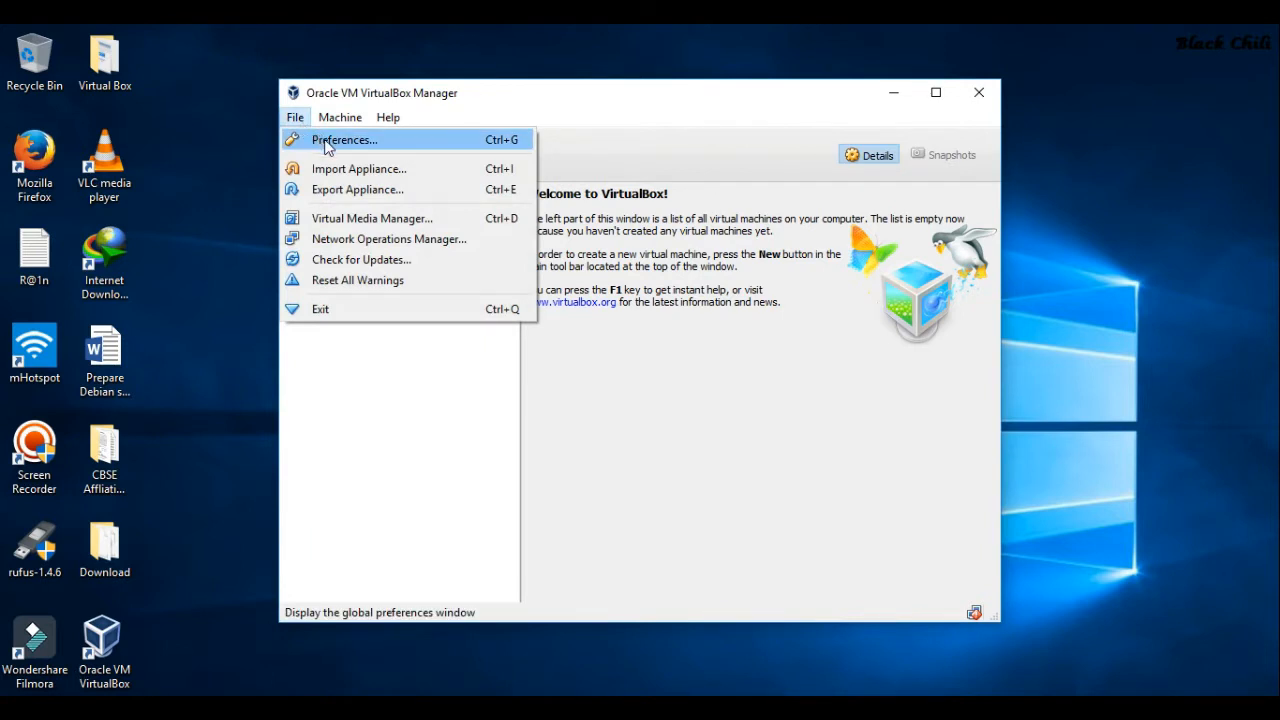
click(325, 146)
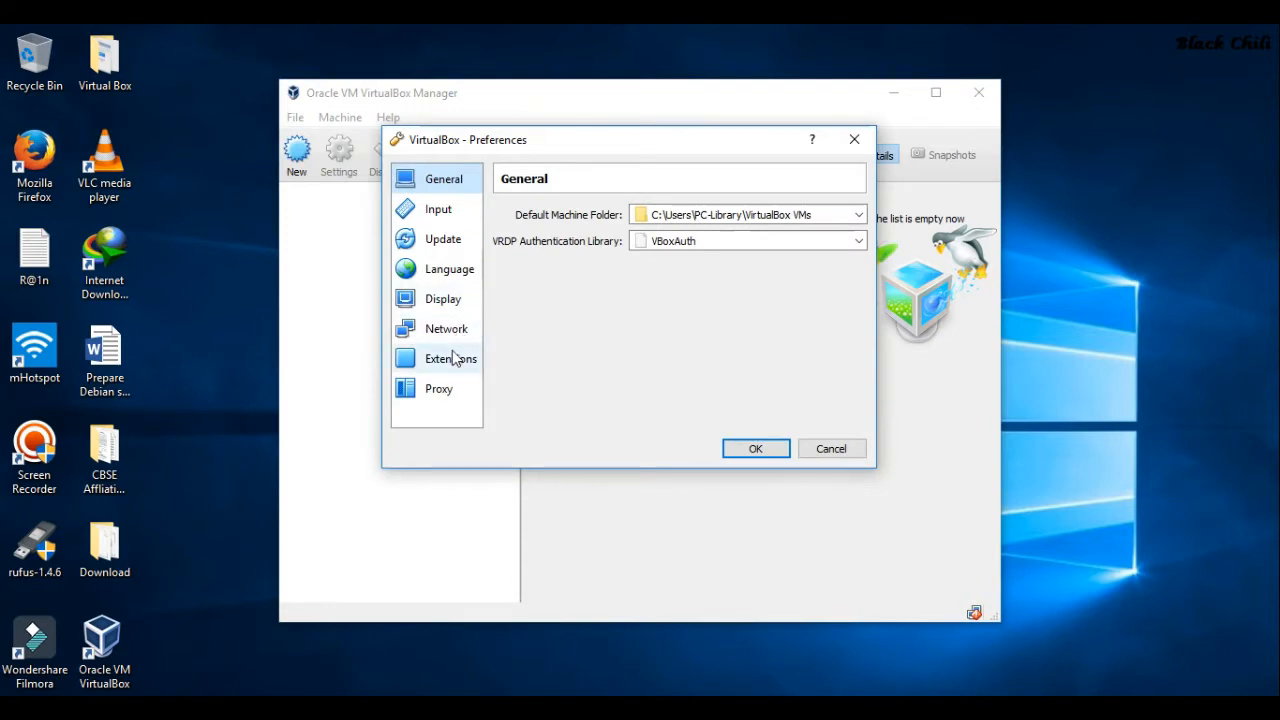
click(447, 357)
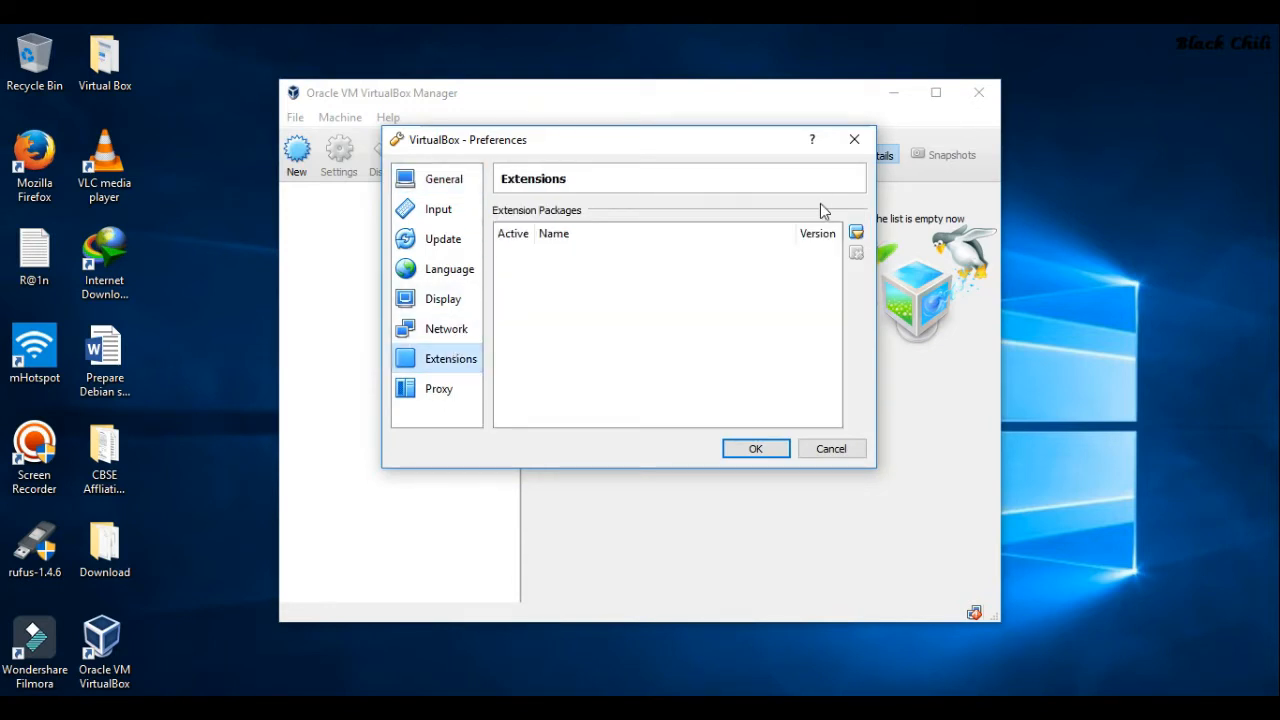
click(856, 233)
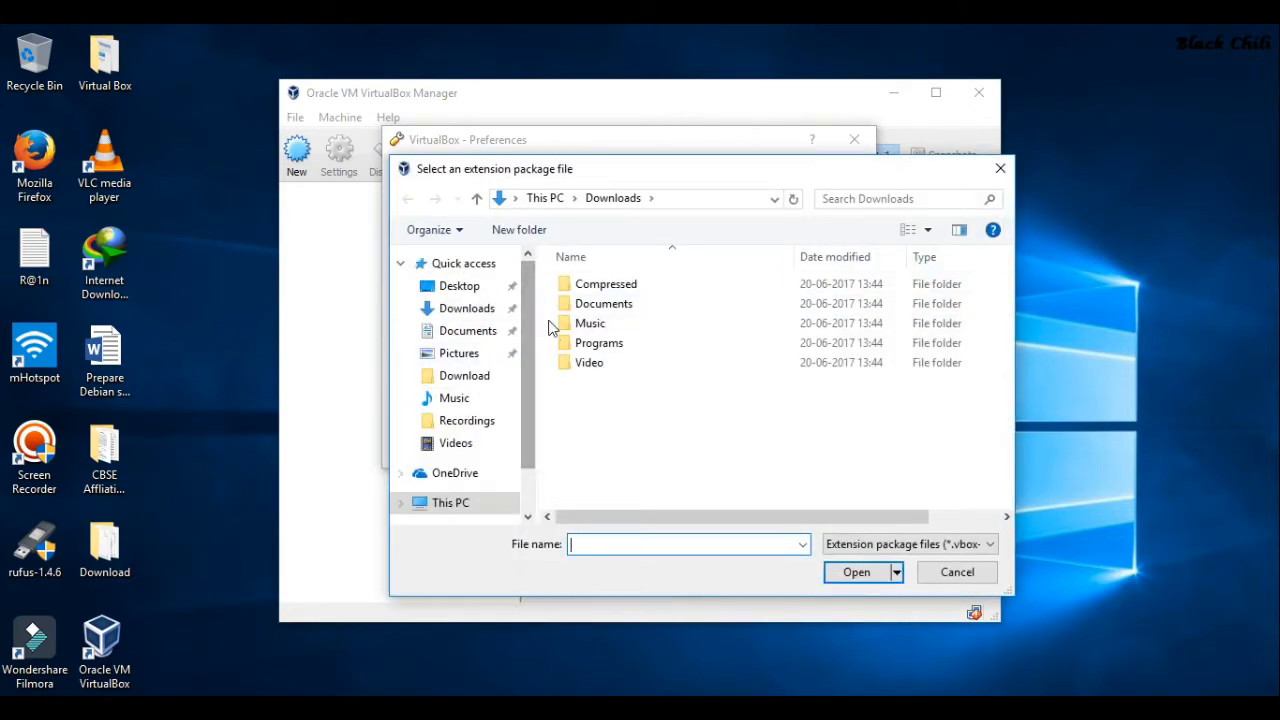
Pick the Oracle_VM_VirtualBox_Extension_Pack file from Desktop > Download
scroll(533, 375, down, 3)
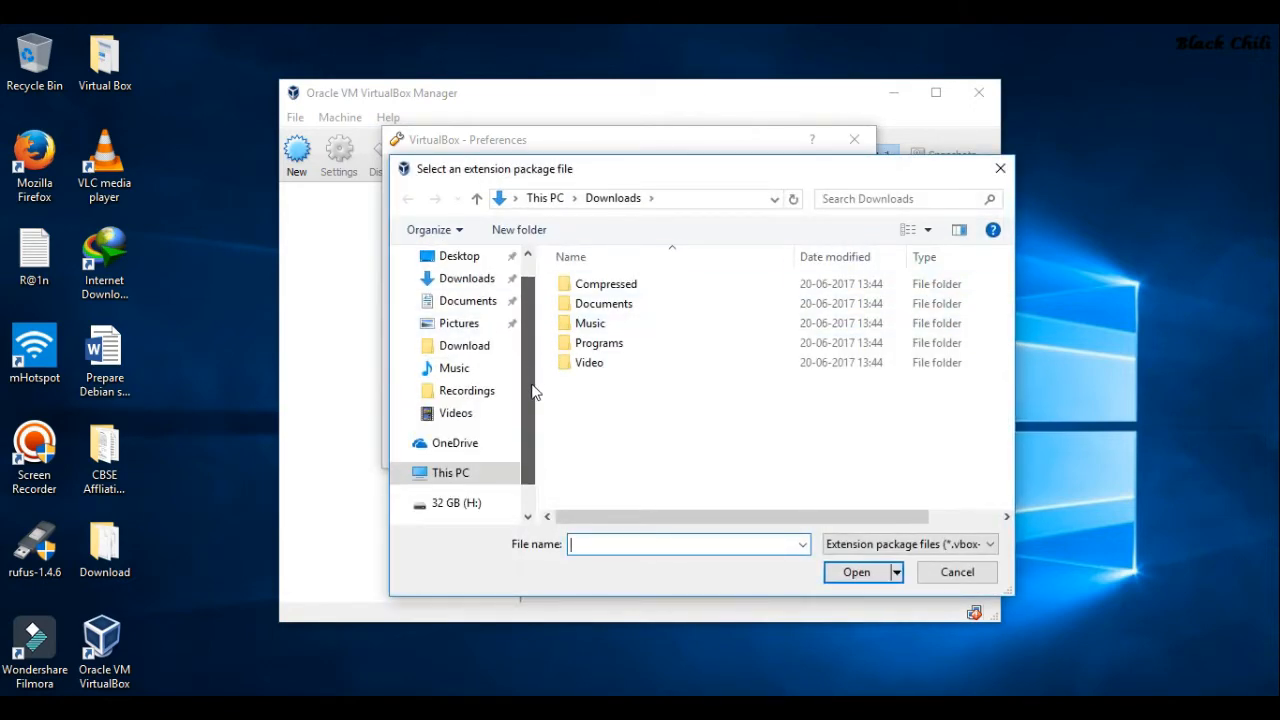
scroll(530, 380, up, 3)
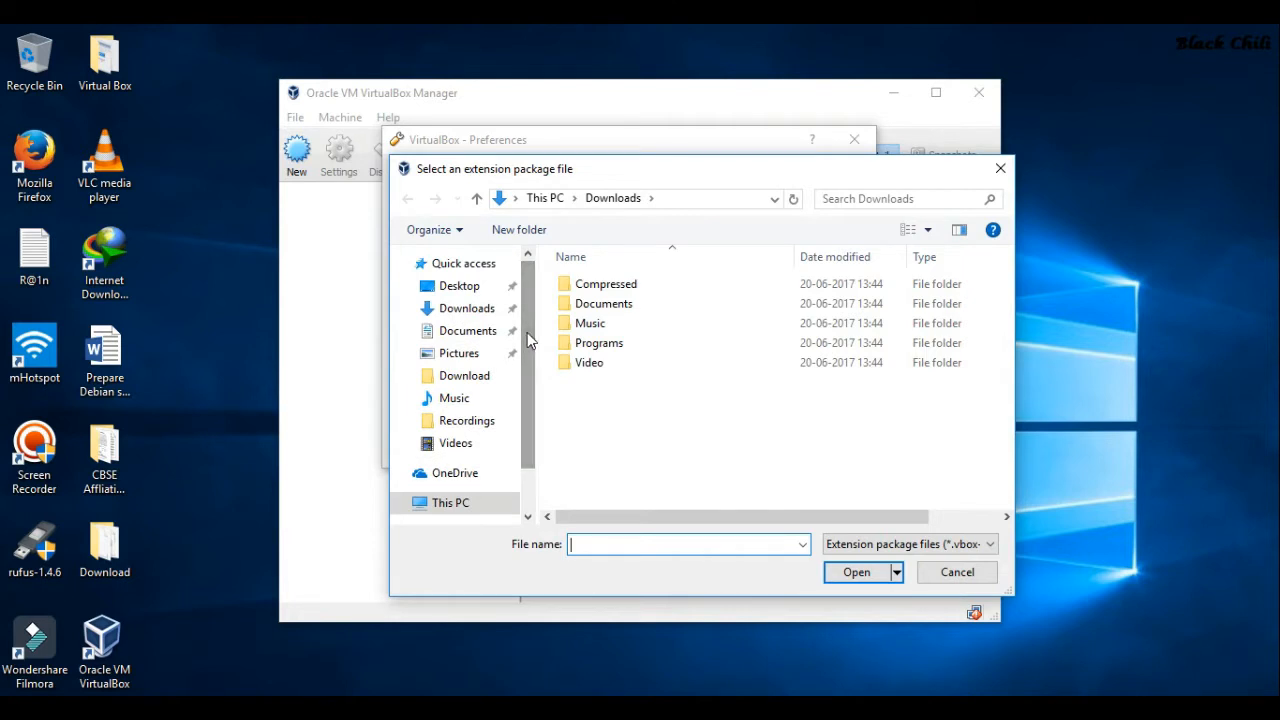
click(457, 288)
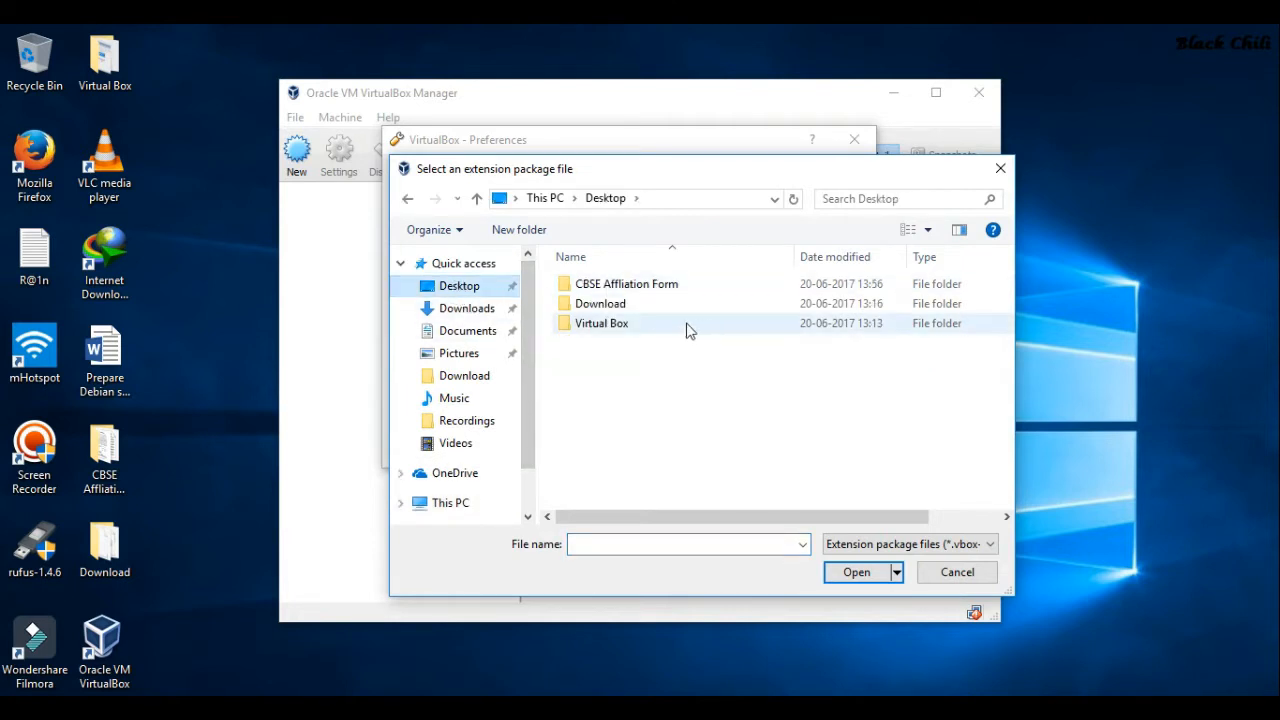
double_click(648, 306)
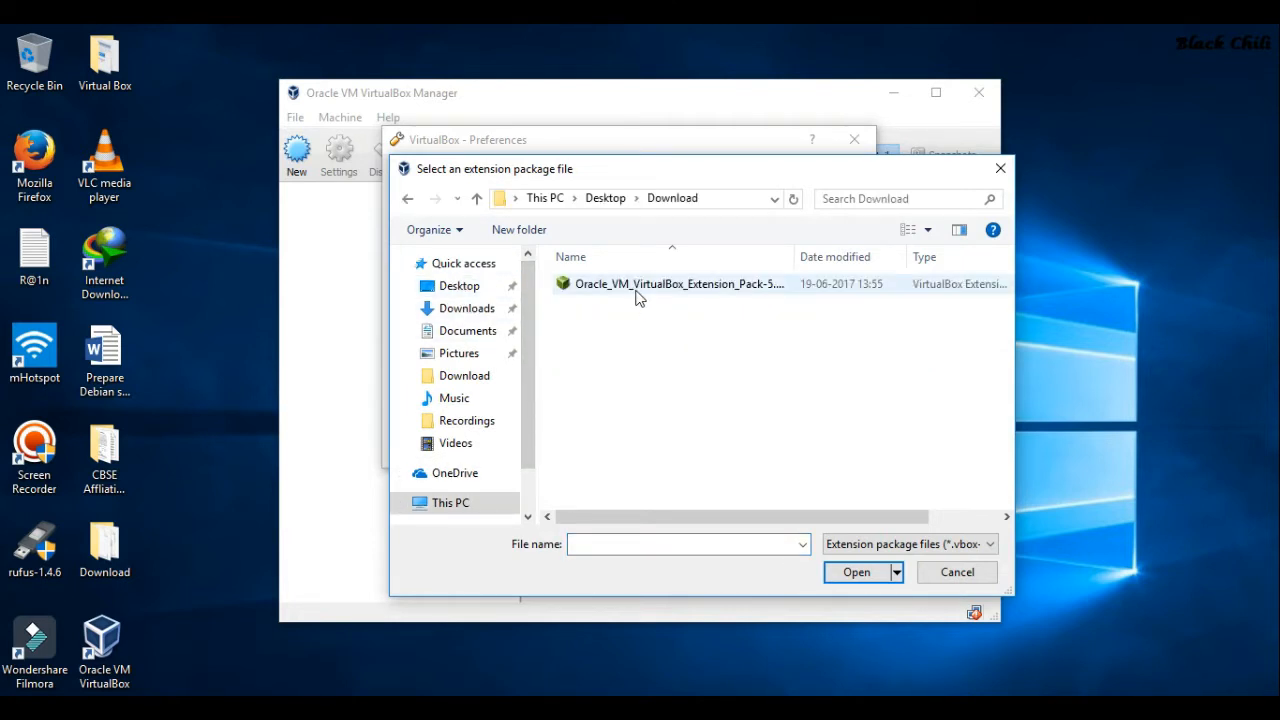
double_click(637, 297)
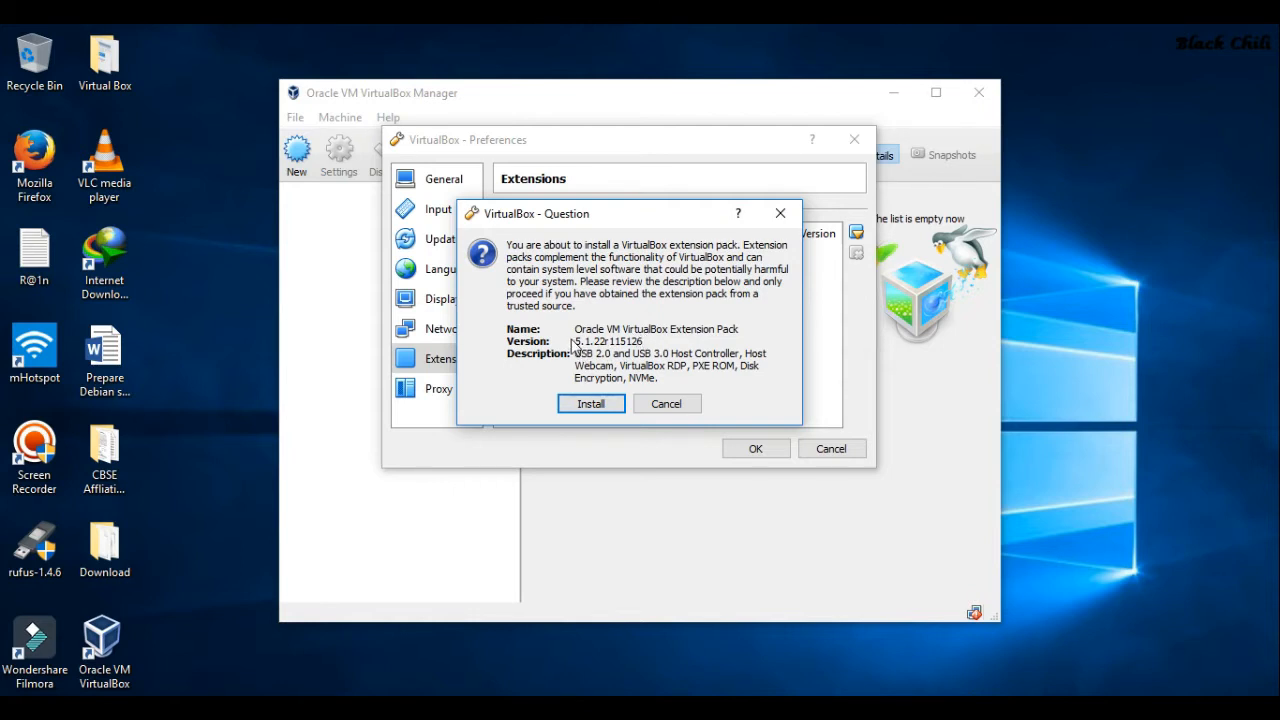
Install Extension Pack 5.1.22r115126, agreeing to its license and dismissing the success message
click(591, 404)
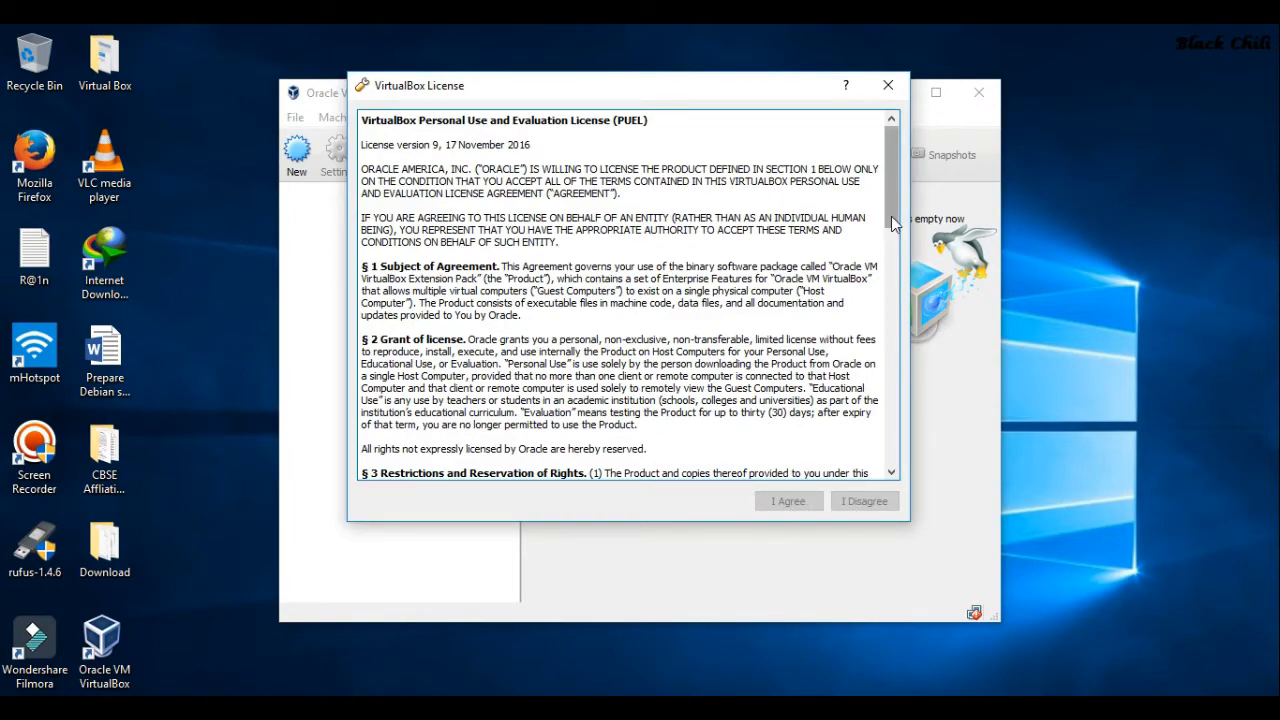
drag(889, 222, 891, 148)
scroll(891, 148, down, 8)
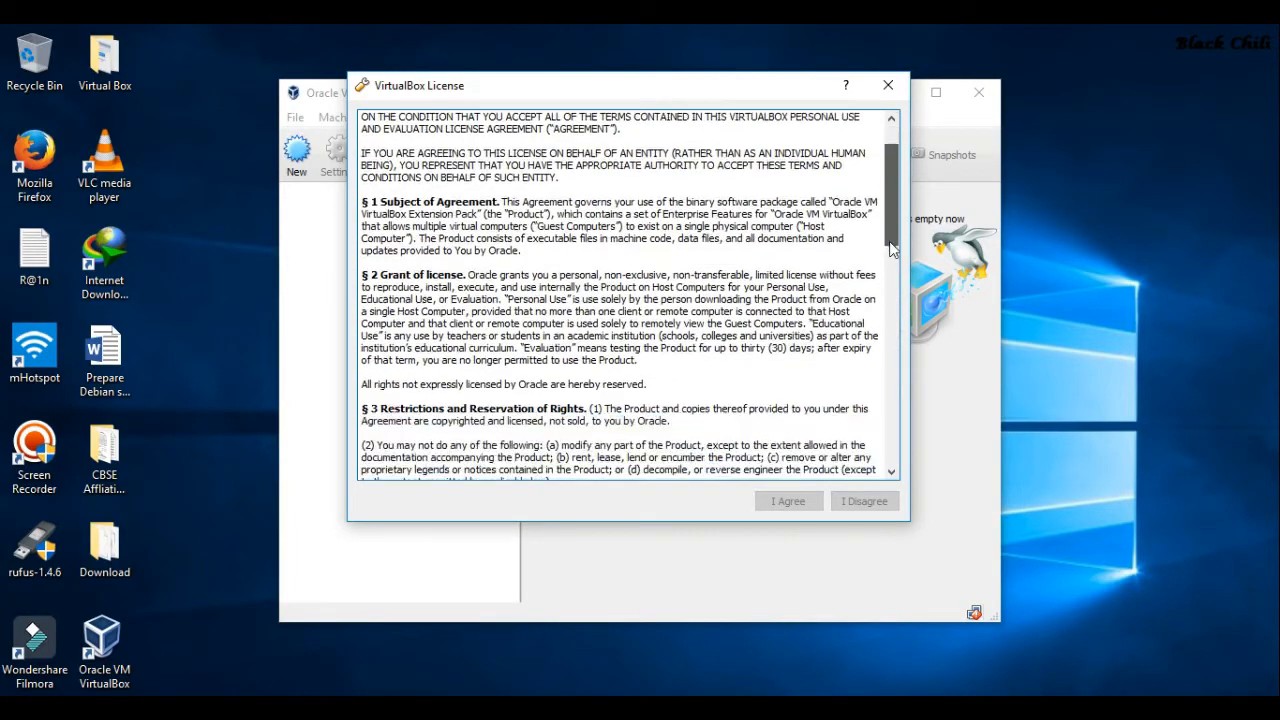
drag(893, 303, 891, 448)
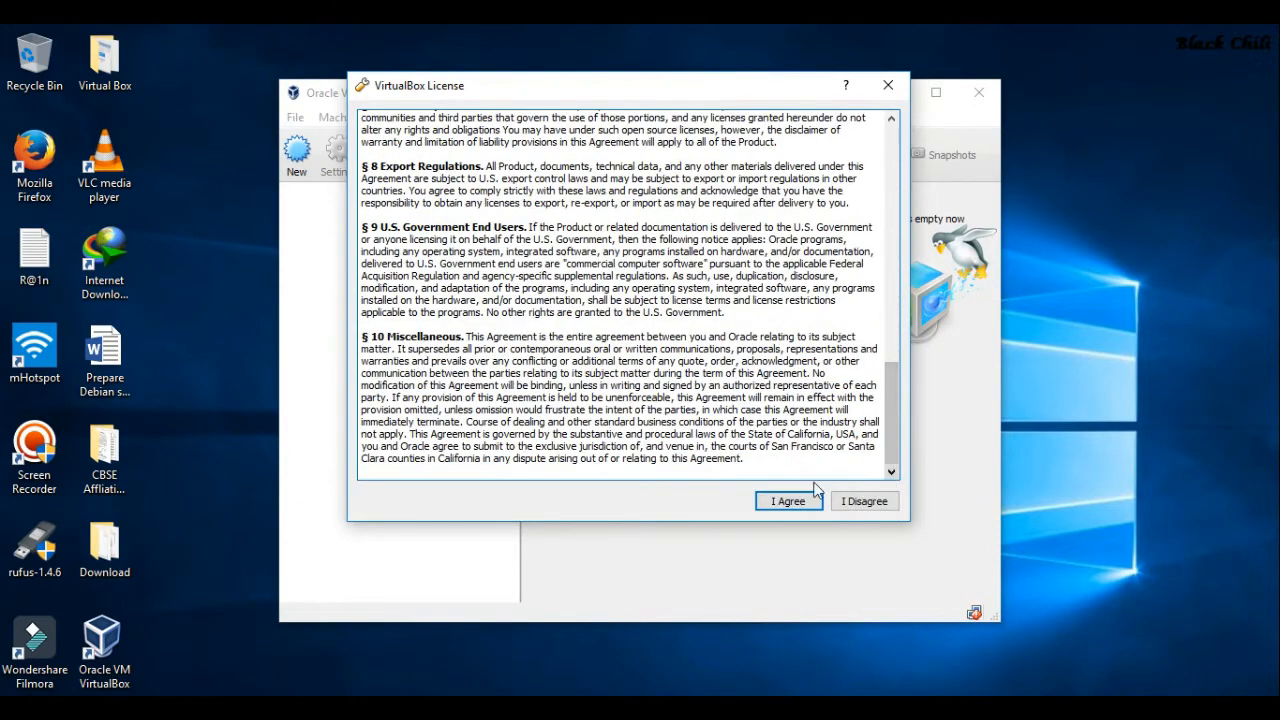
click(786, 502)
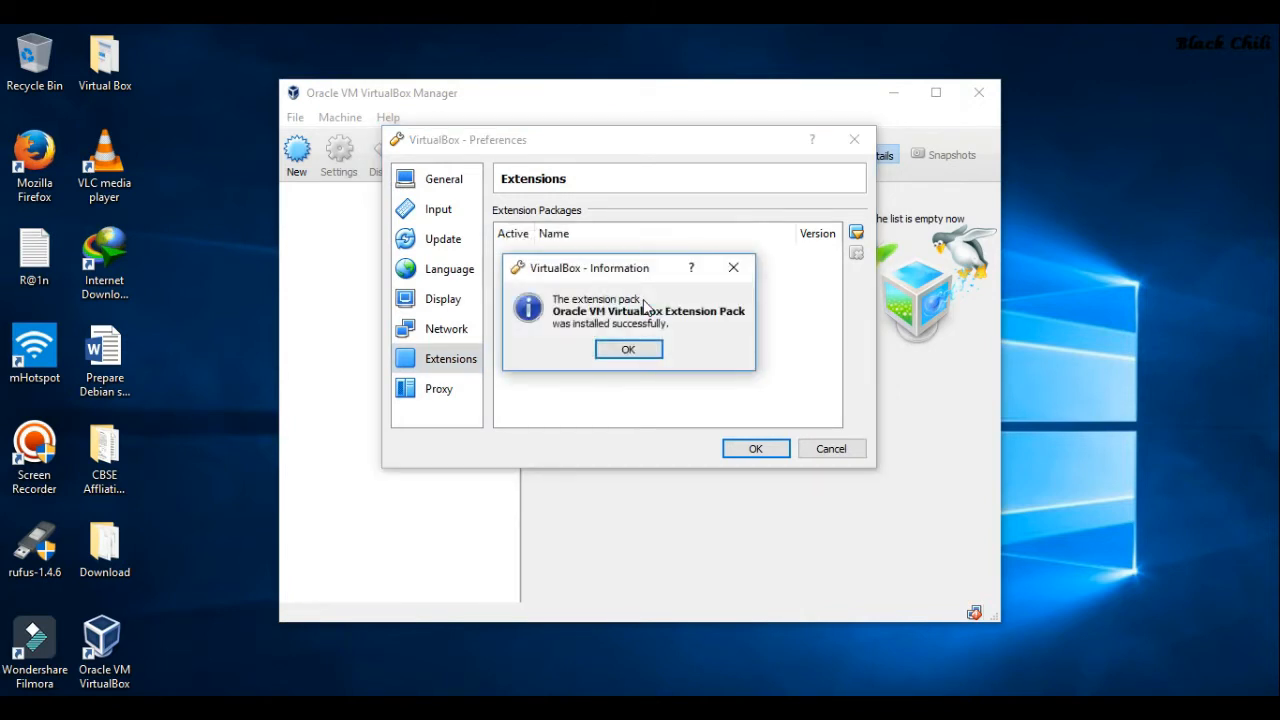
click(628, 349)
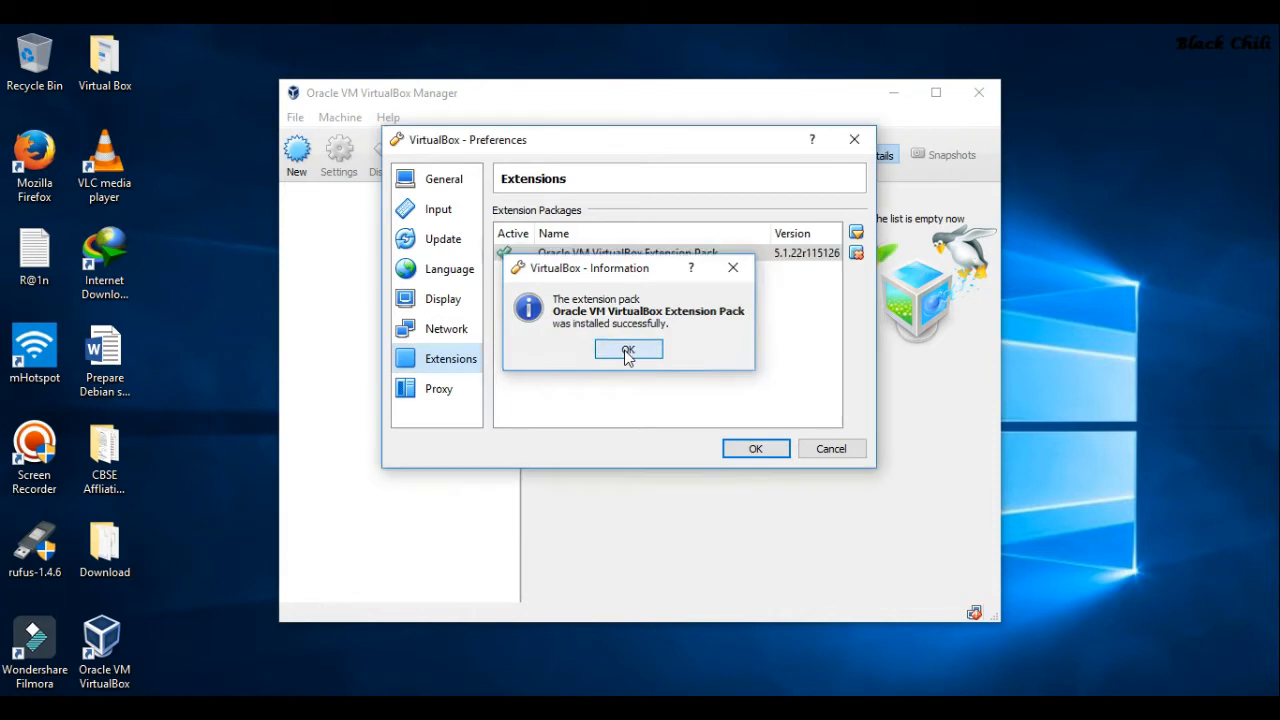
Close Preferences with OK and select the Download folder icon on the desktop
click(752, 448)
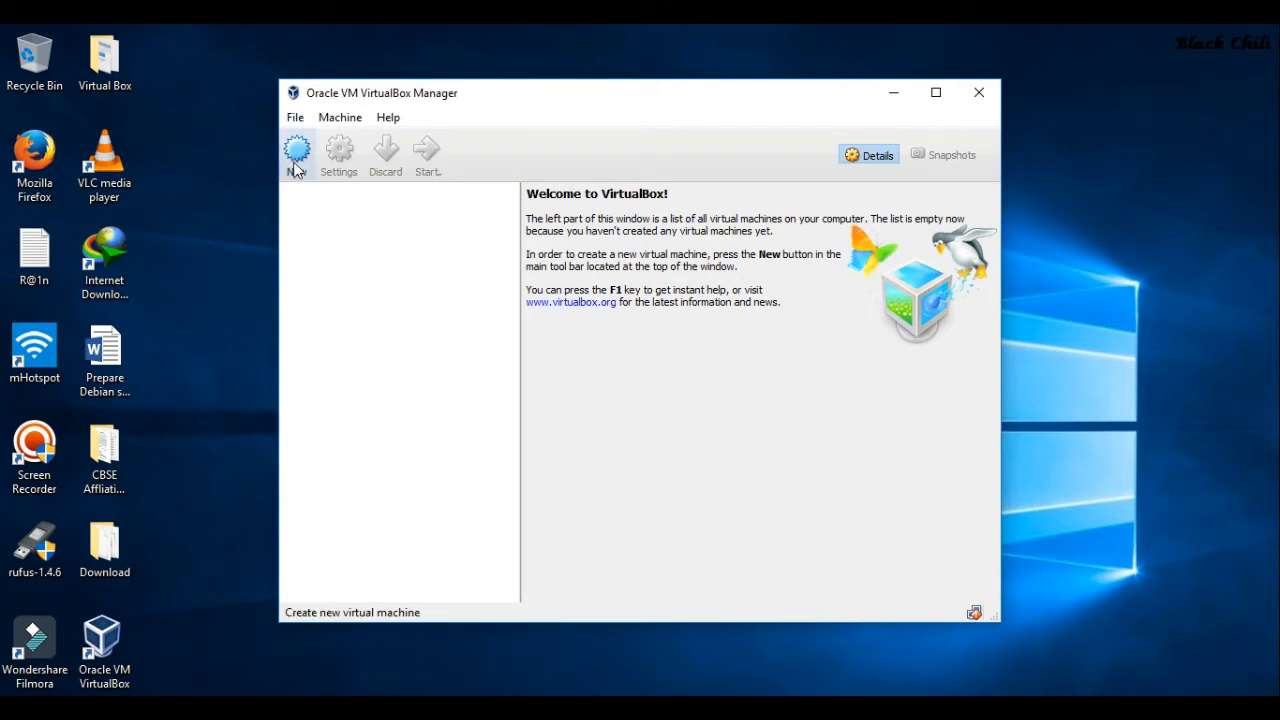
click(93, 568)
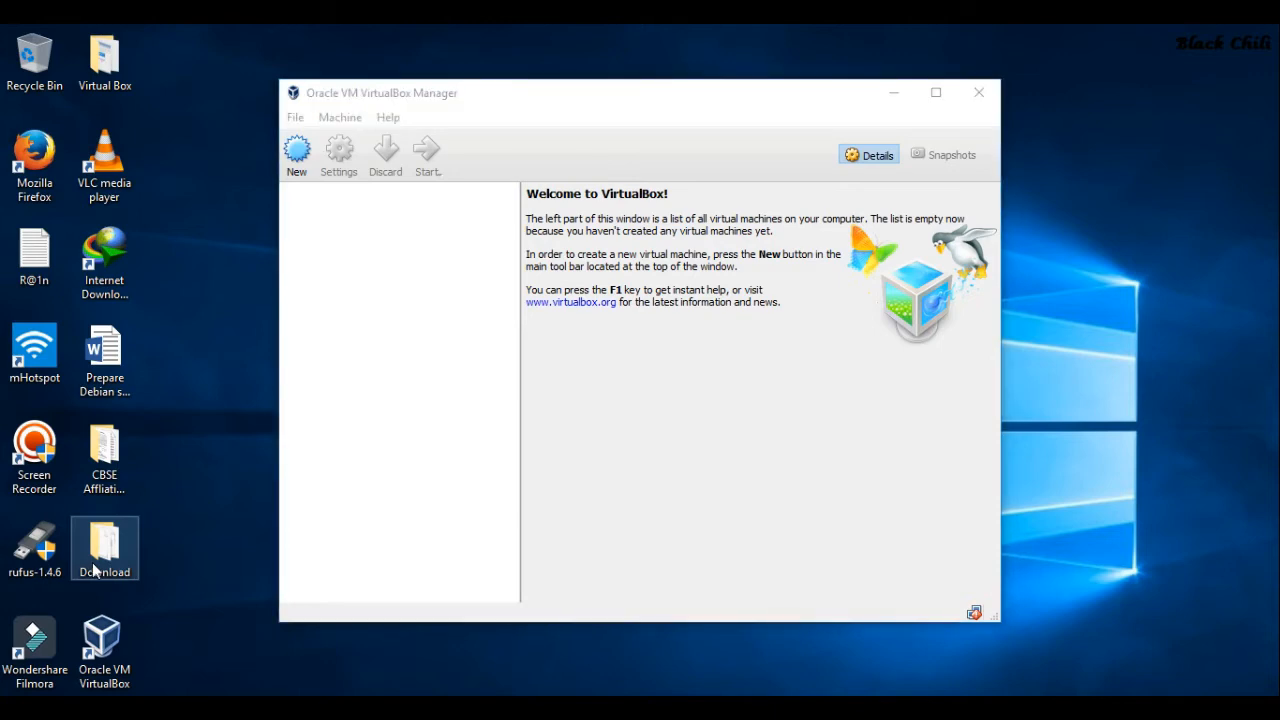
double_click(94, 567)
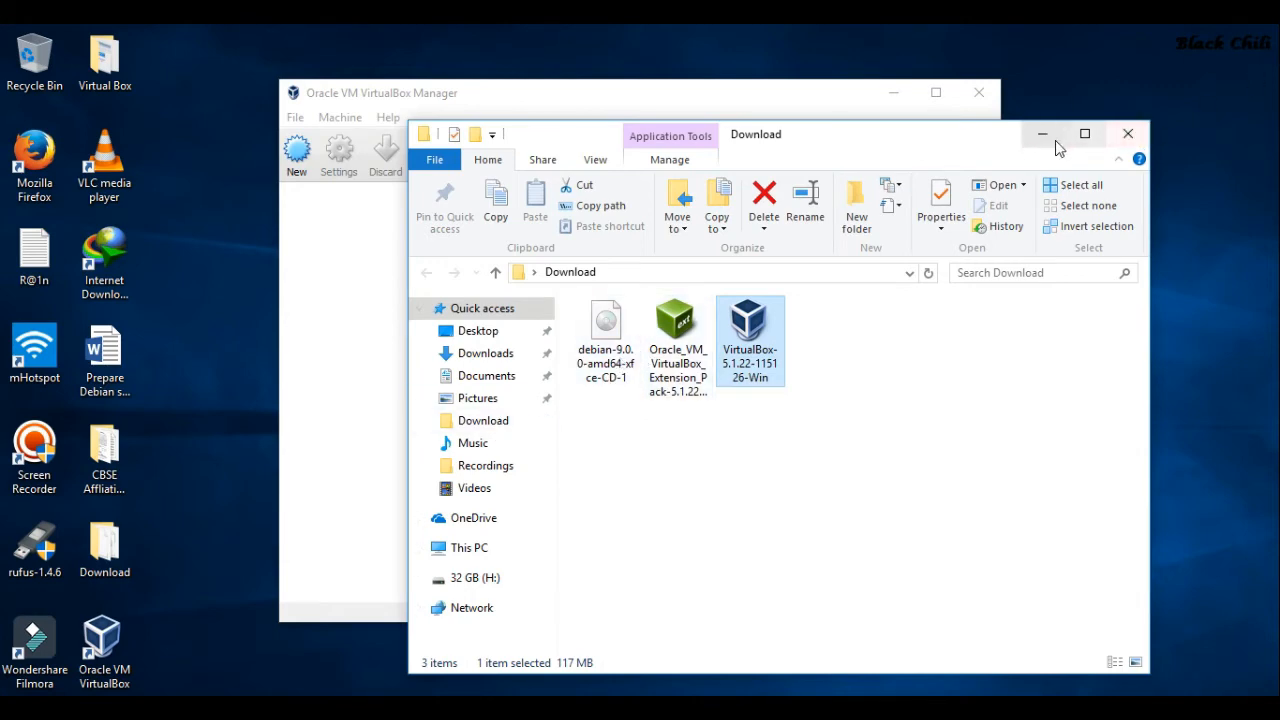
click(1127, 134)
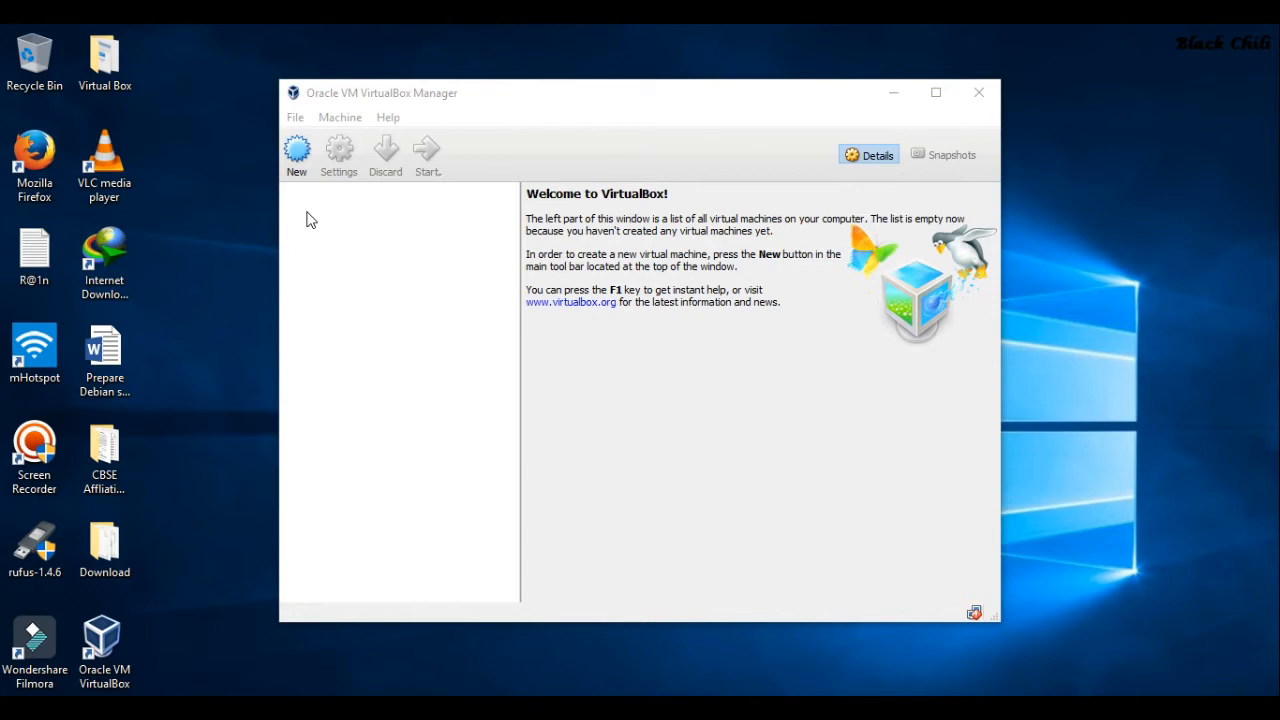
Create a VM named 'Debian' as Linux Debian (64-bit) with 1024 MB memory
click(296, 155)
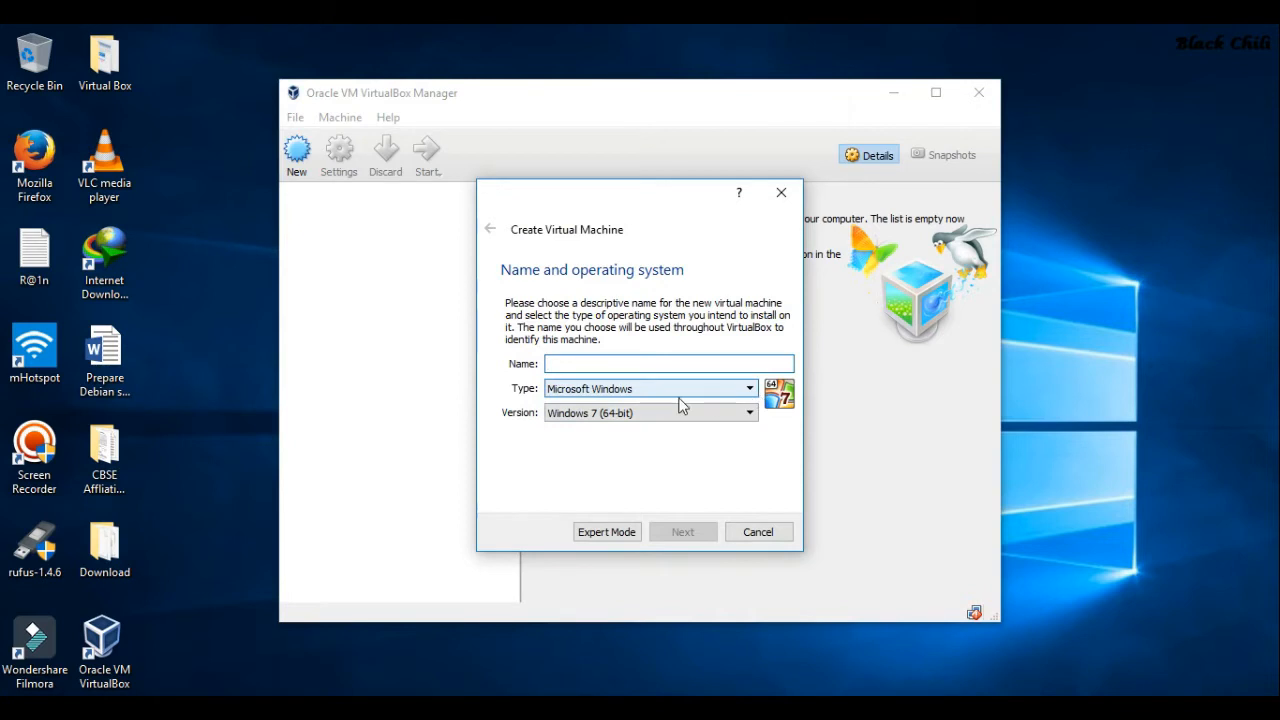
text(Debian)
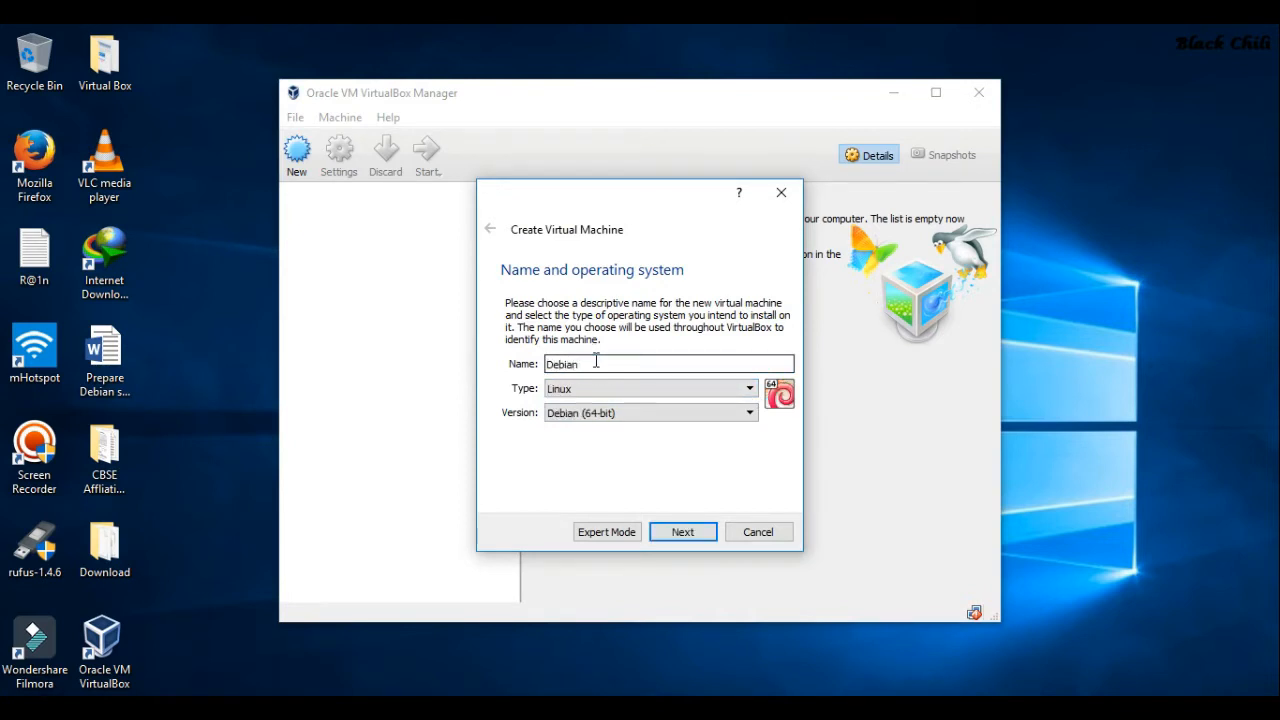
click(750, 414)
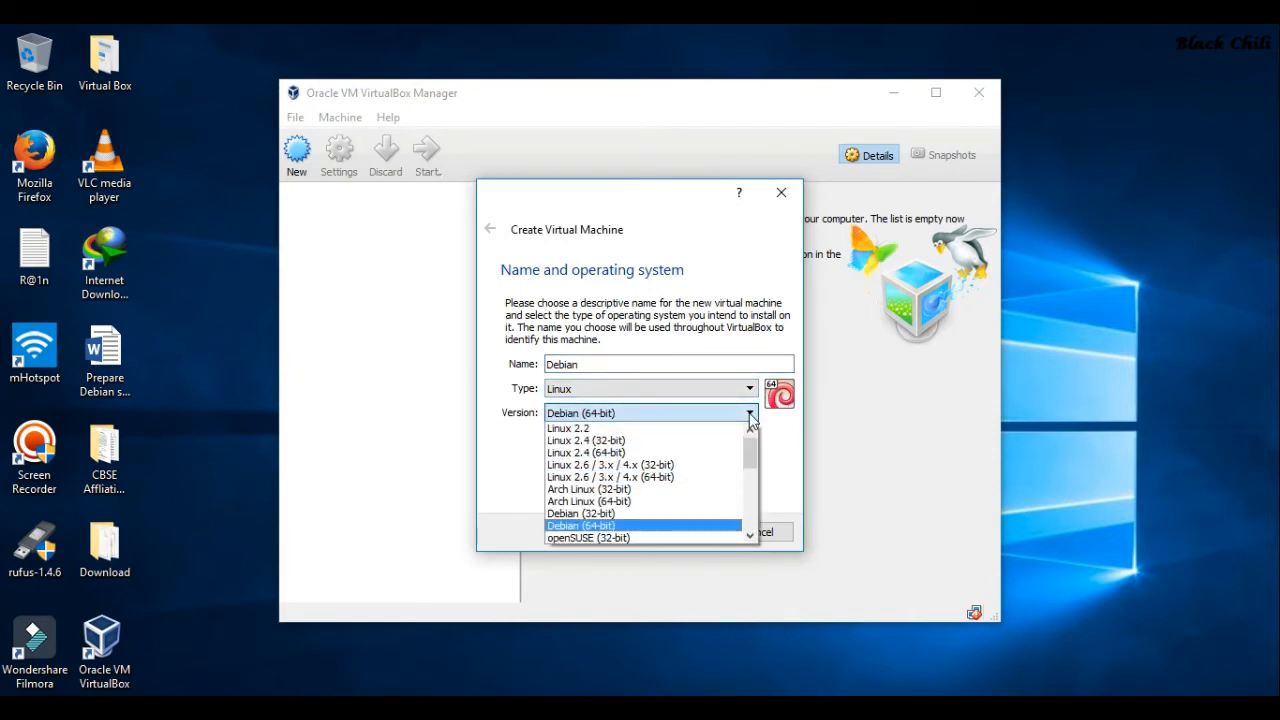
click(648, 530)
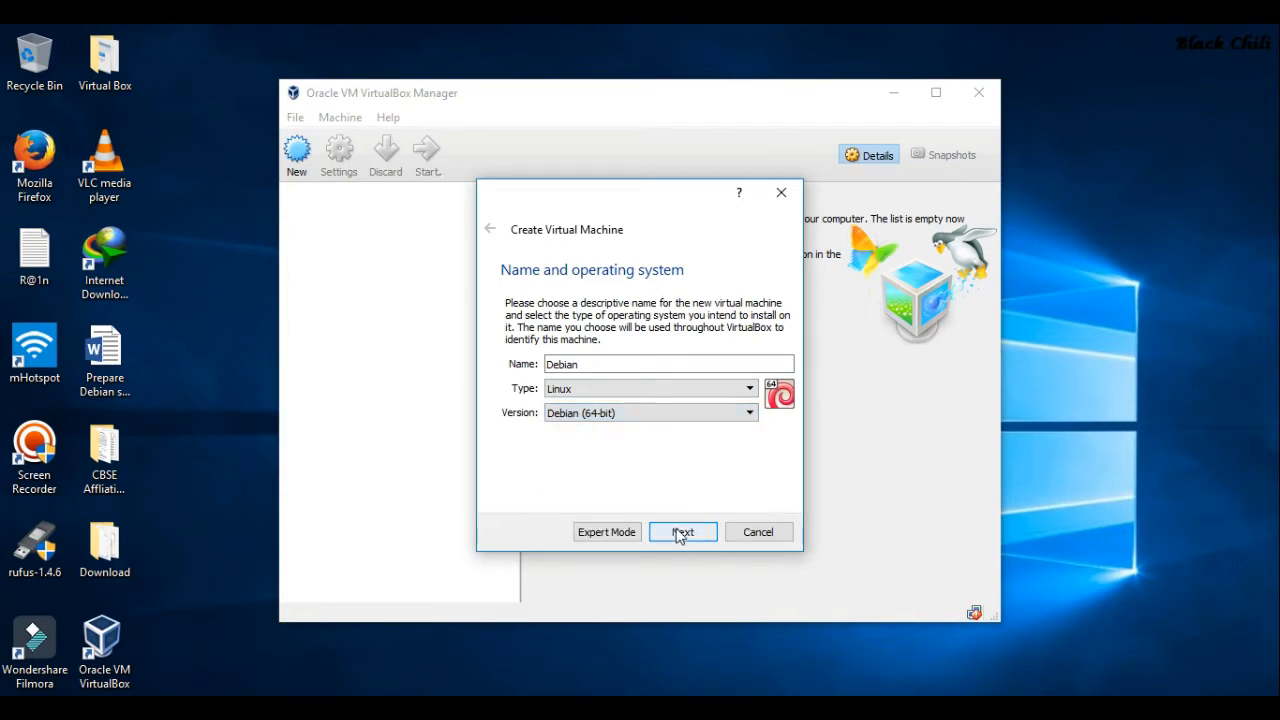
click(680, 534)
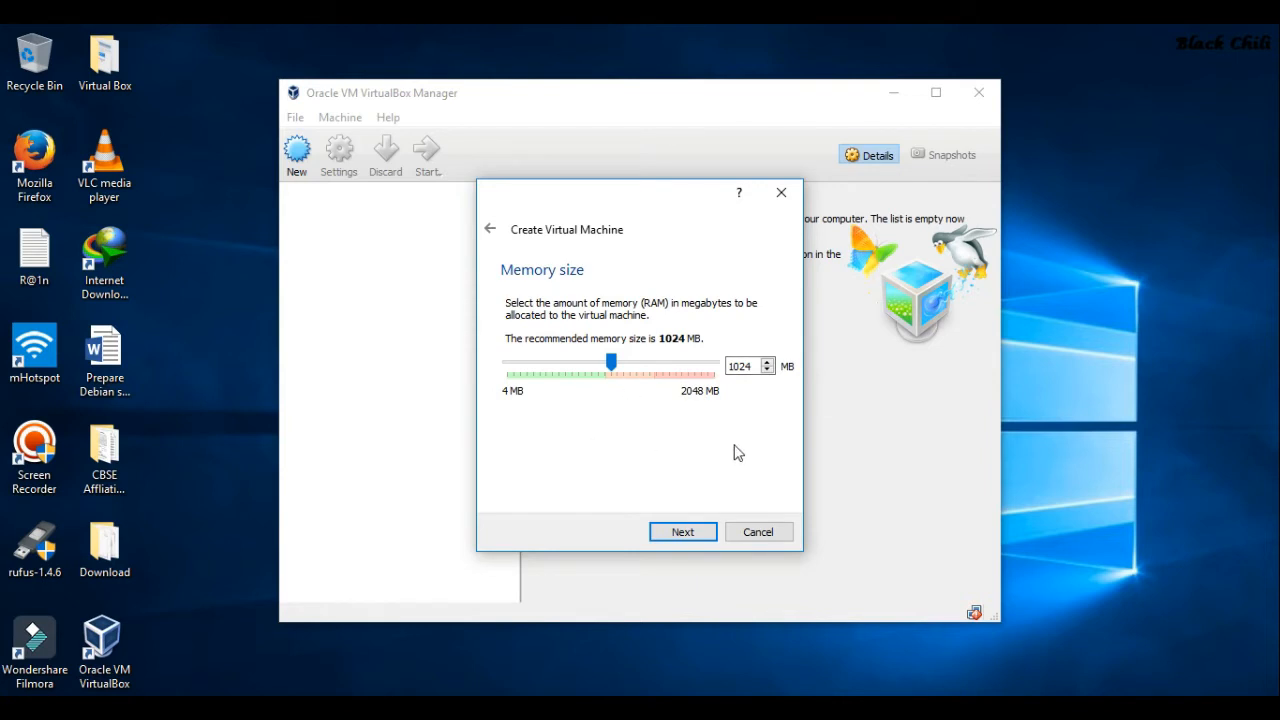
click(680, 535)
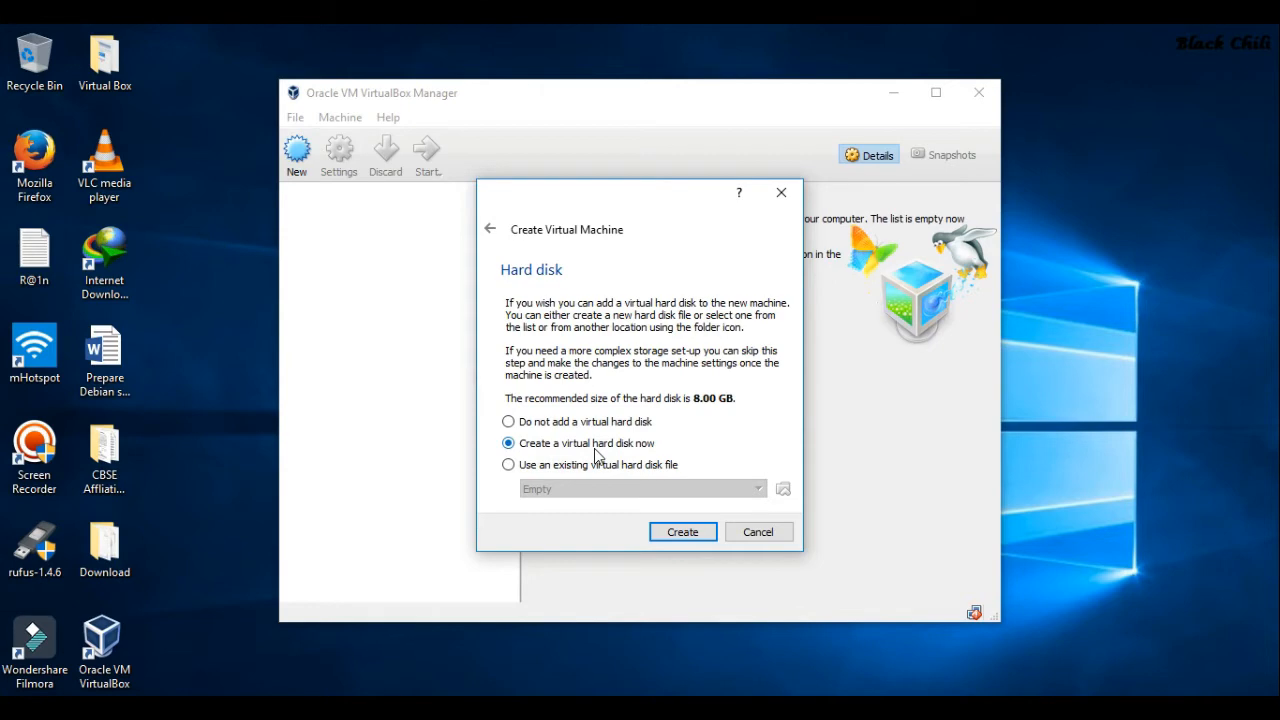
Give the Debian VM a dynamically allocated 12 GB VDI hard disk
click(680, 532)
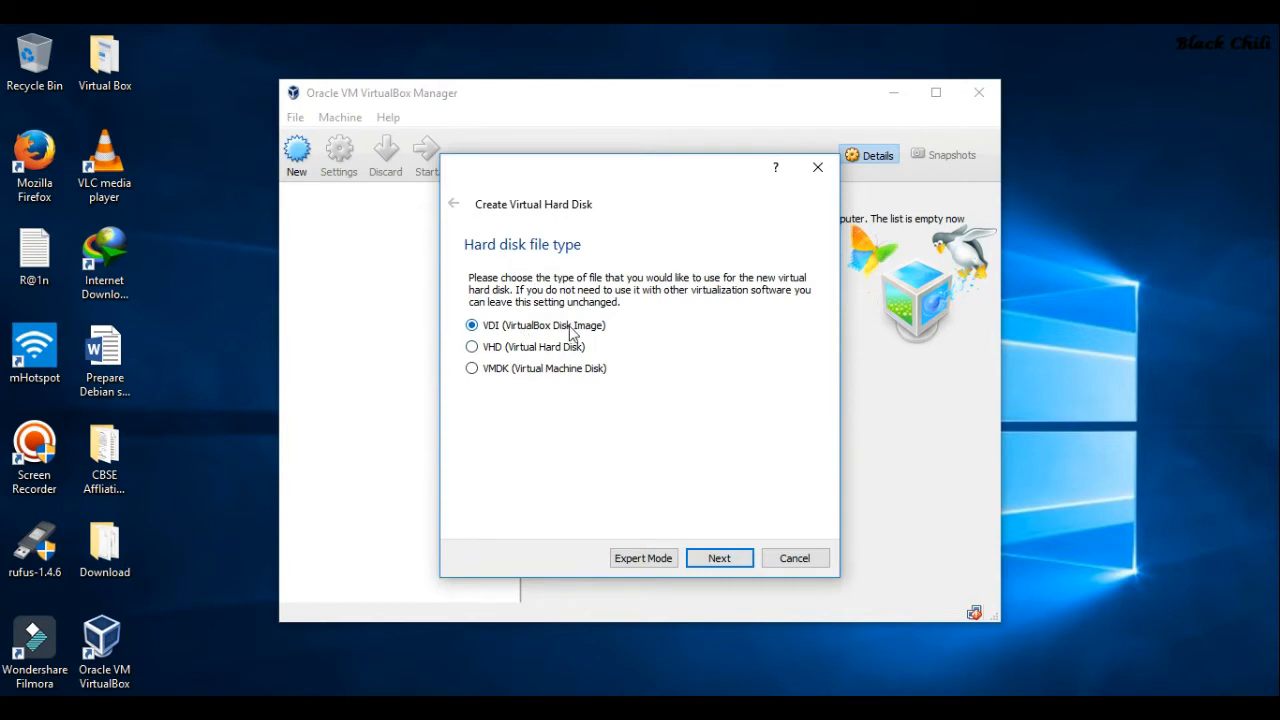
click(720, 560)
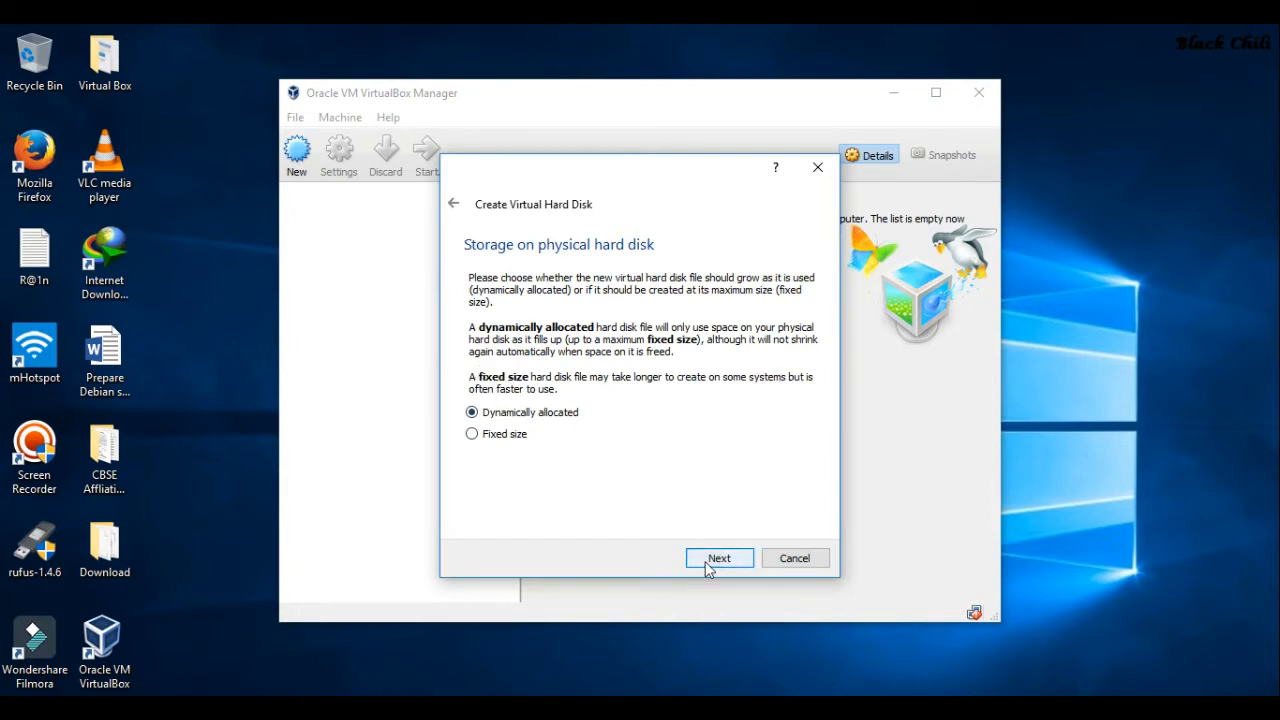
click(708, 563)
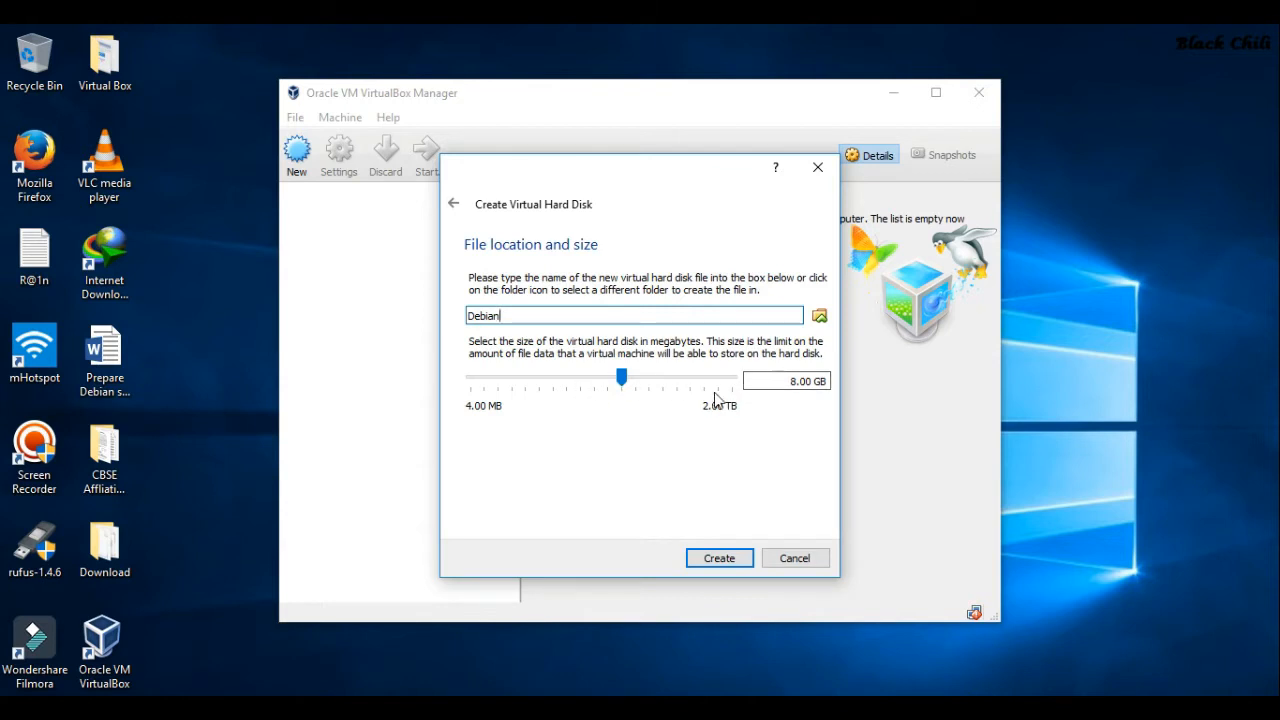
click(796, 382)
text(12)
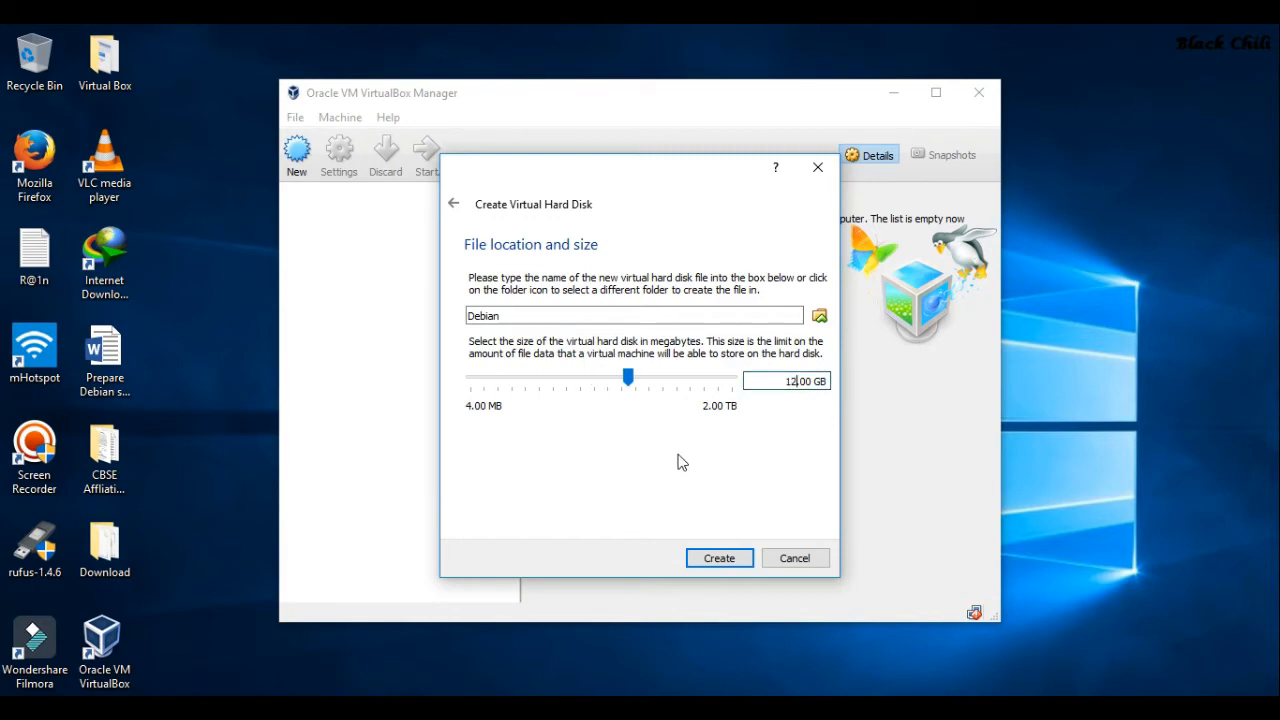
click(705, 560)
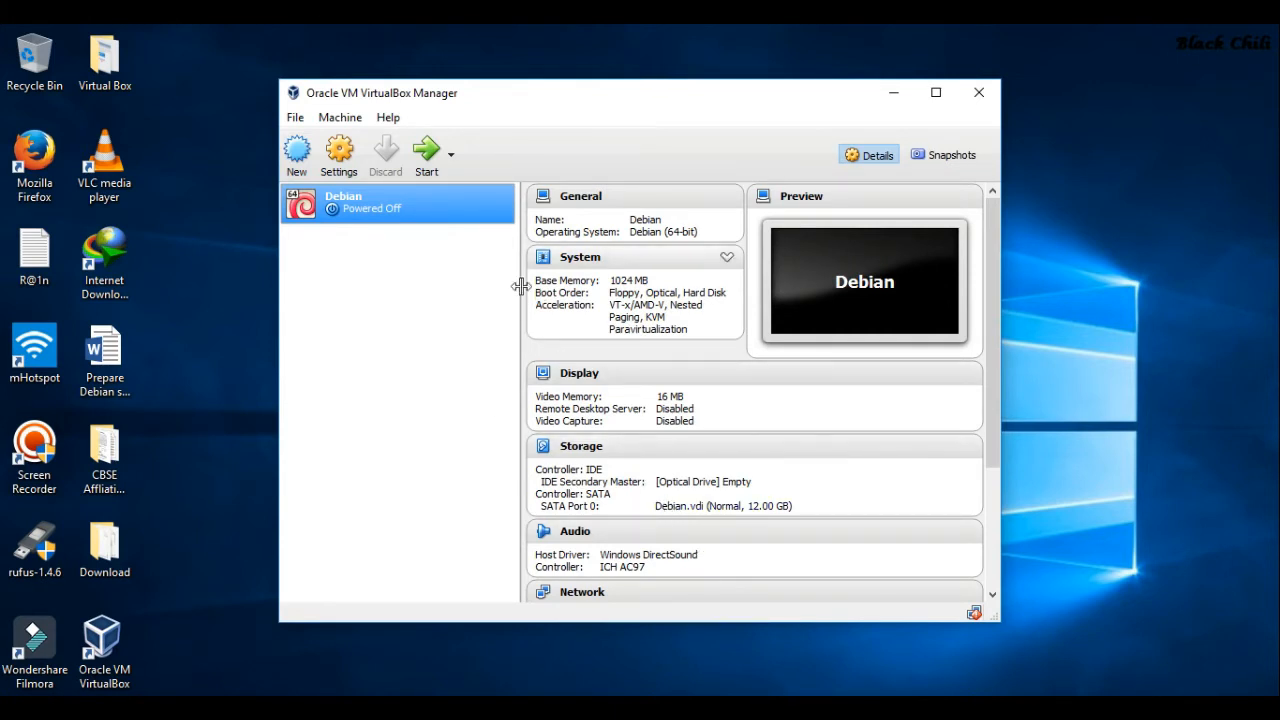
right_click(432, 212)
Open the Debian VM's Storage settings, check Debian.vdi, and select the IDE controller
click(477, 220)
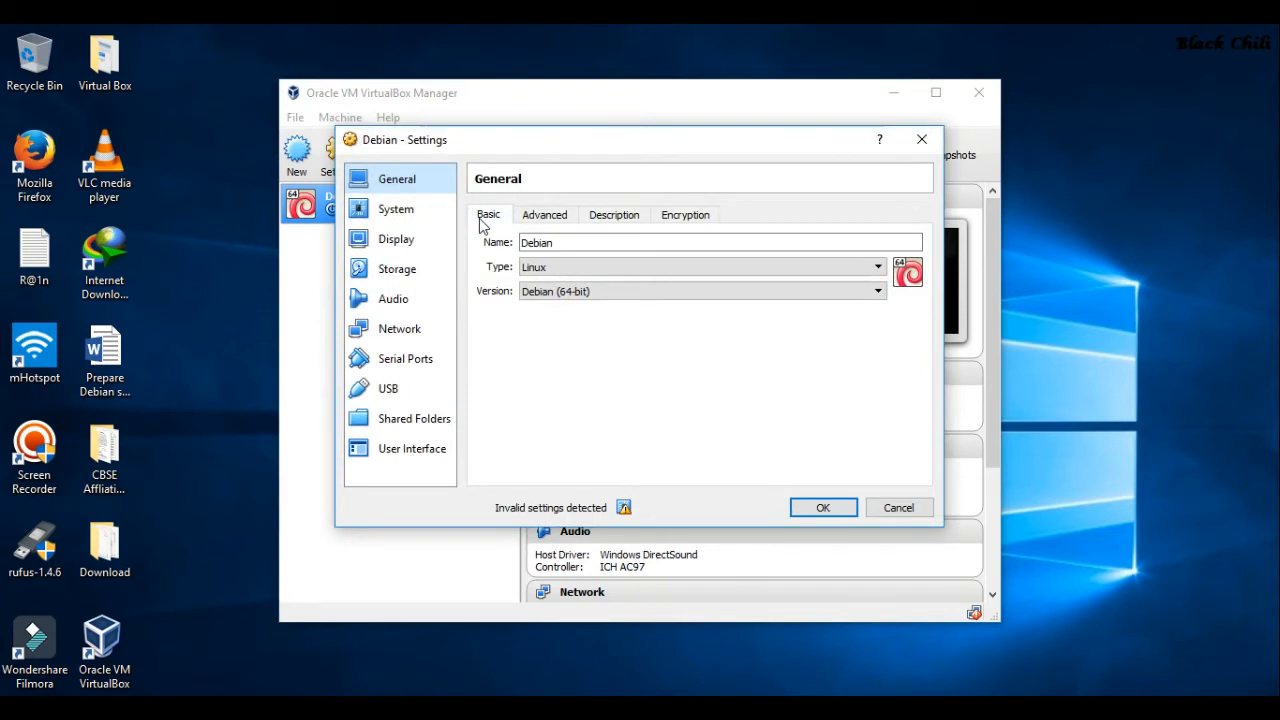
click(404, 276)
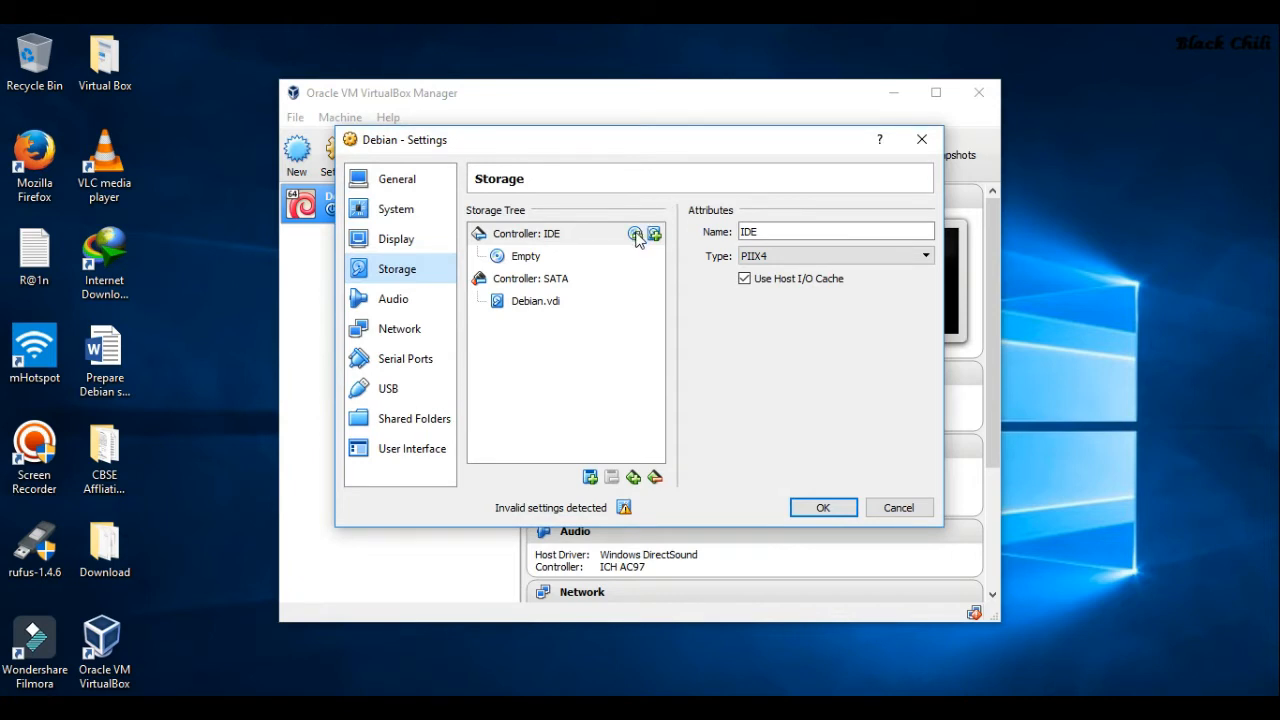
click(548, 305)
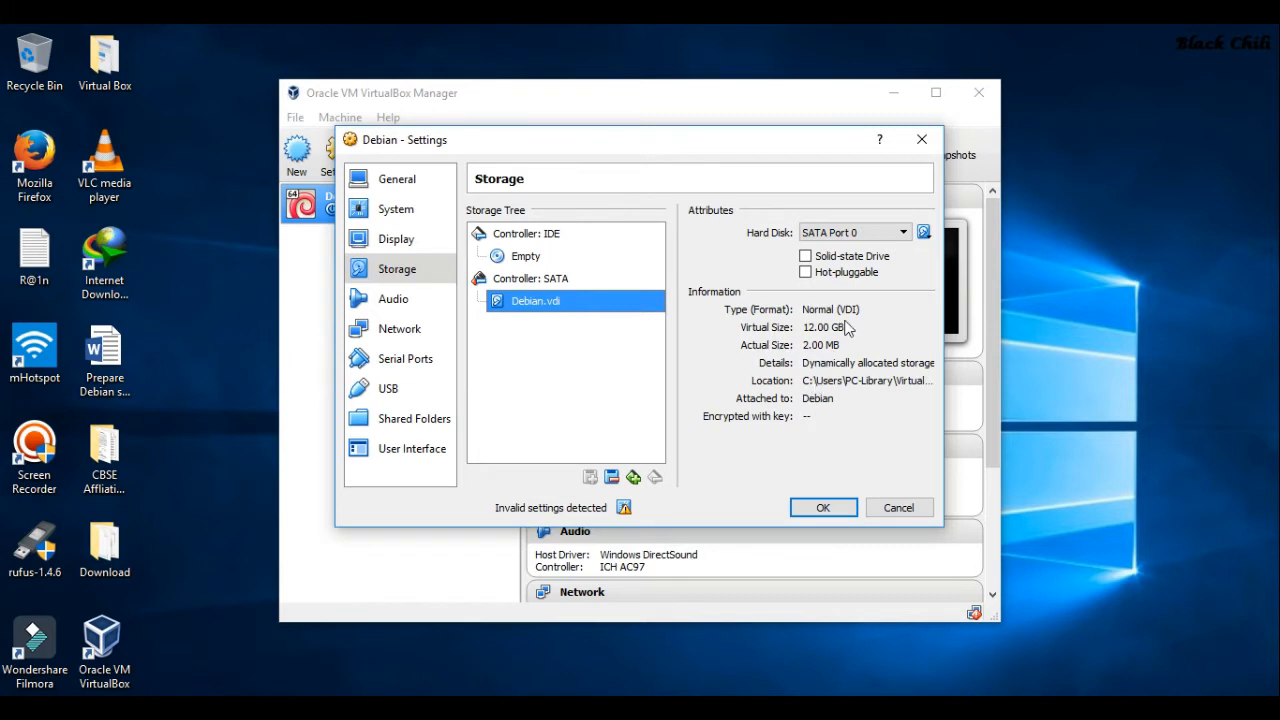
click(534, 238)
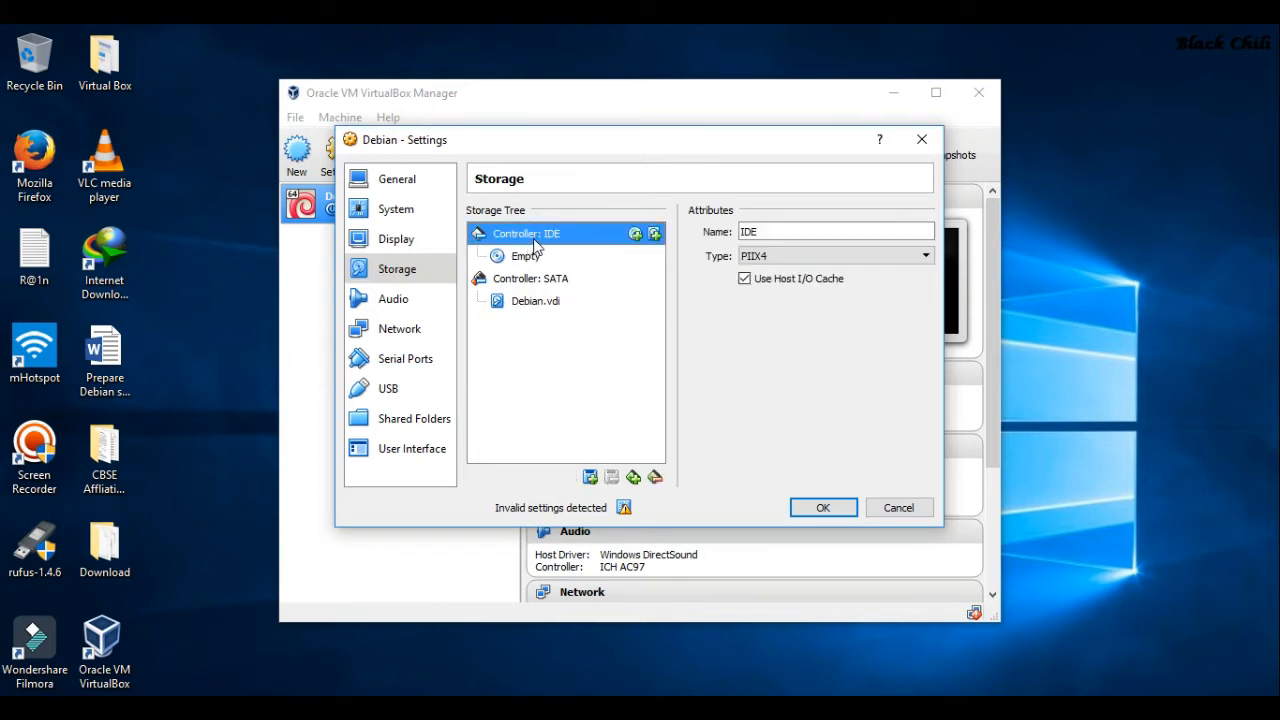
Add an IDE optical drive loaded with the debian-9.0.0-amd64-xfce-CD-1 image from Desktop > Download
click(636, 234)
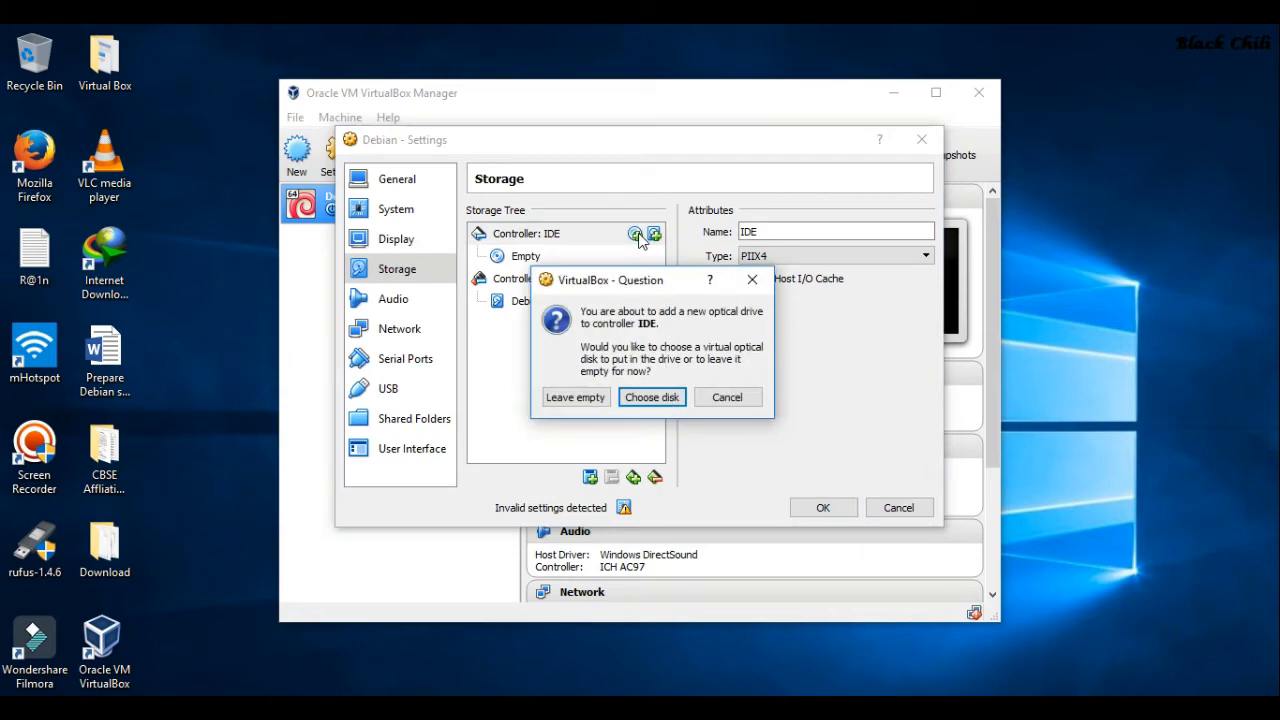
click(648, 400)
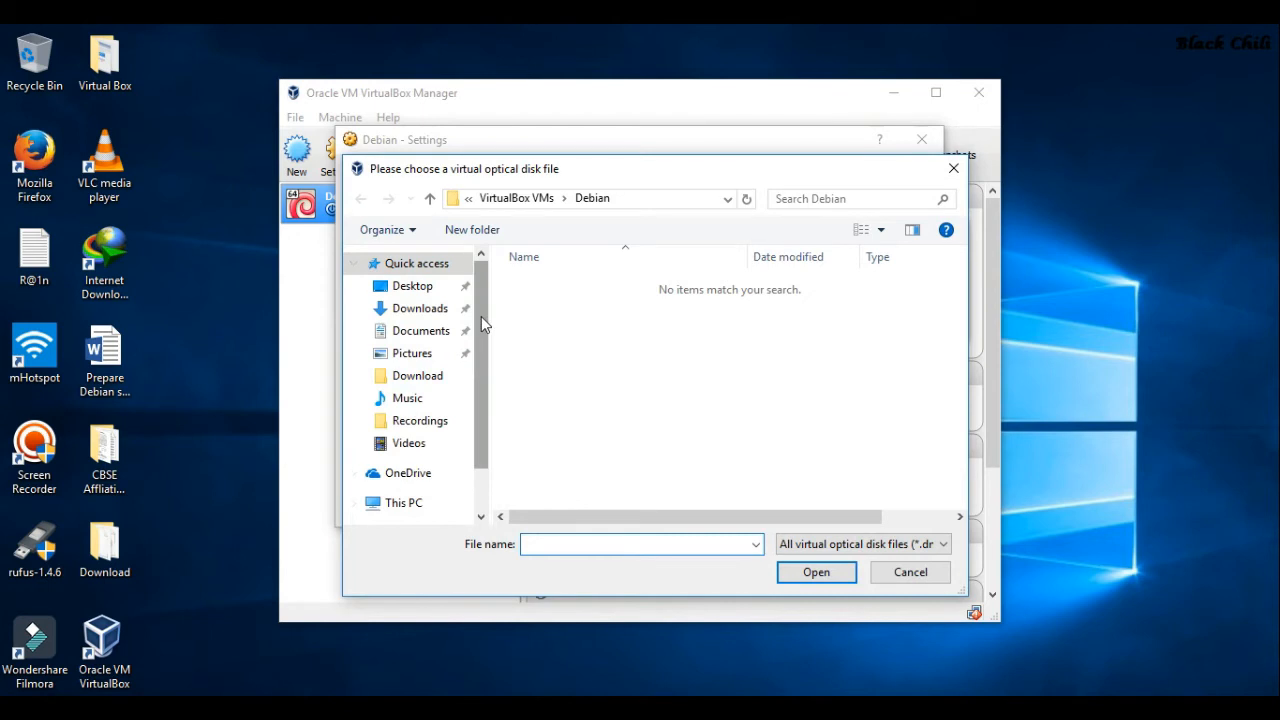
click(402, 287)
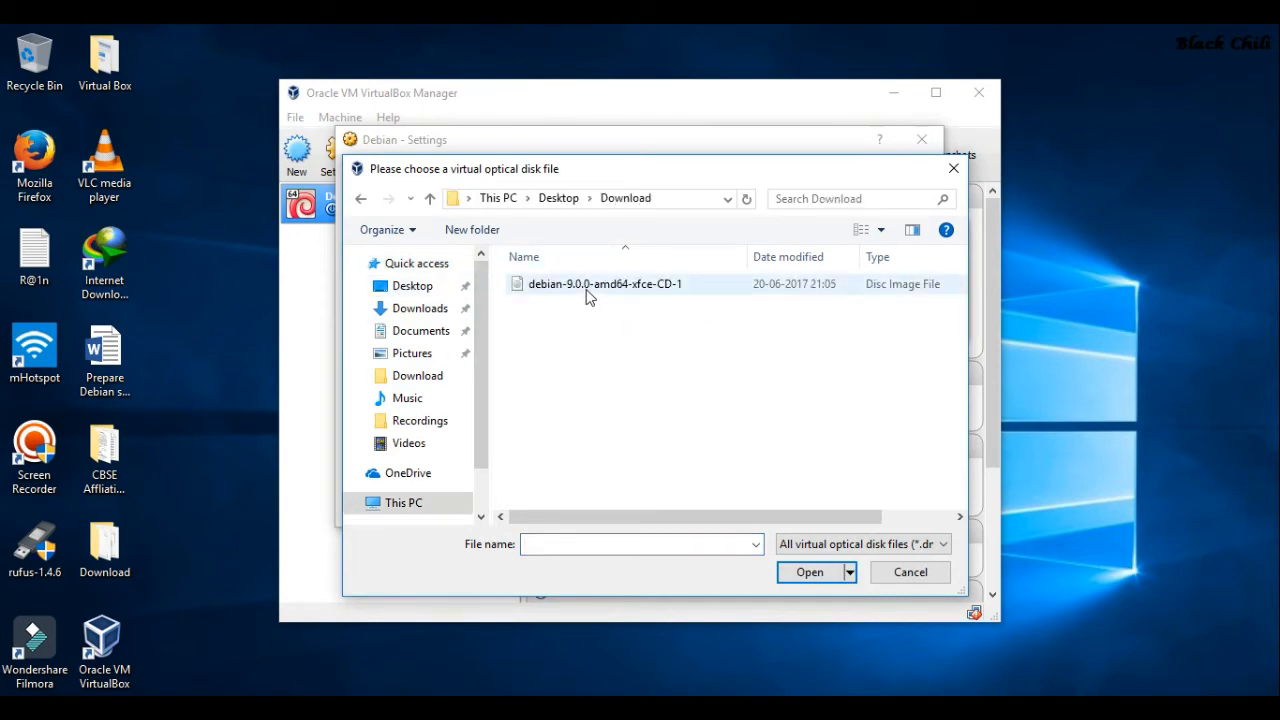
double_click(588, 295)
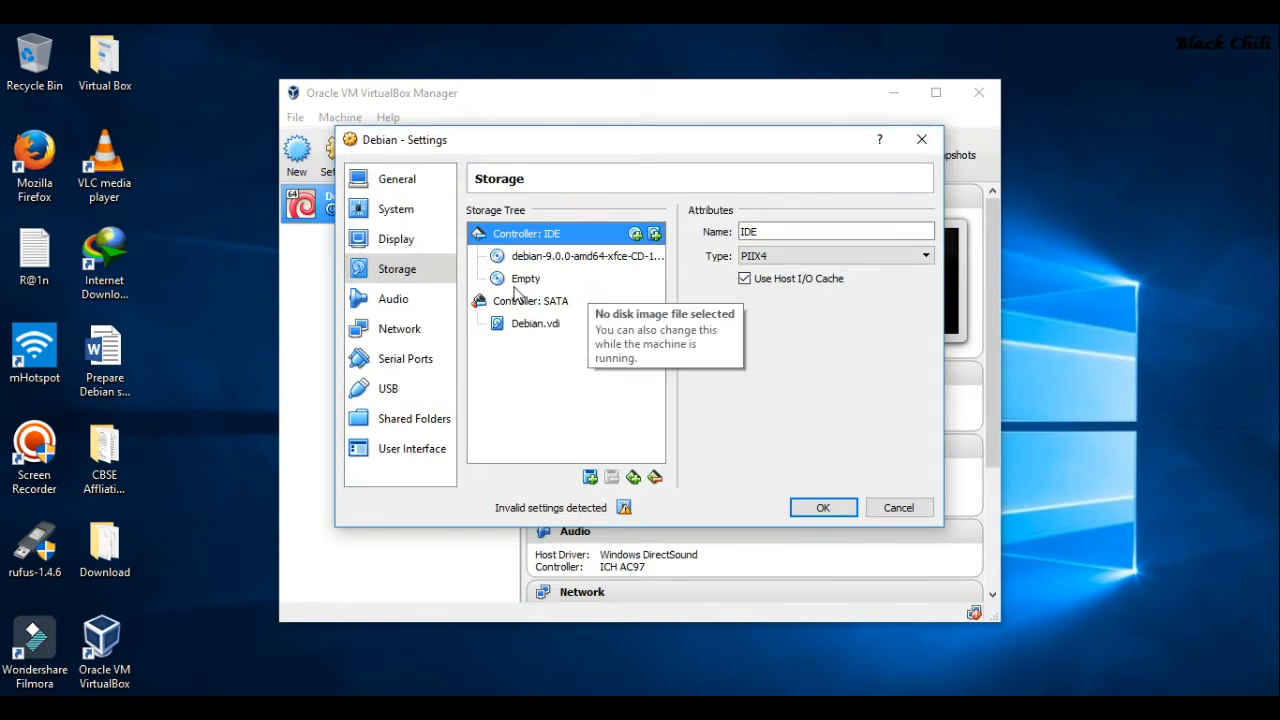
click(394, 250)
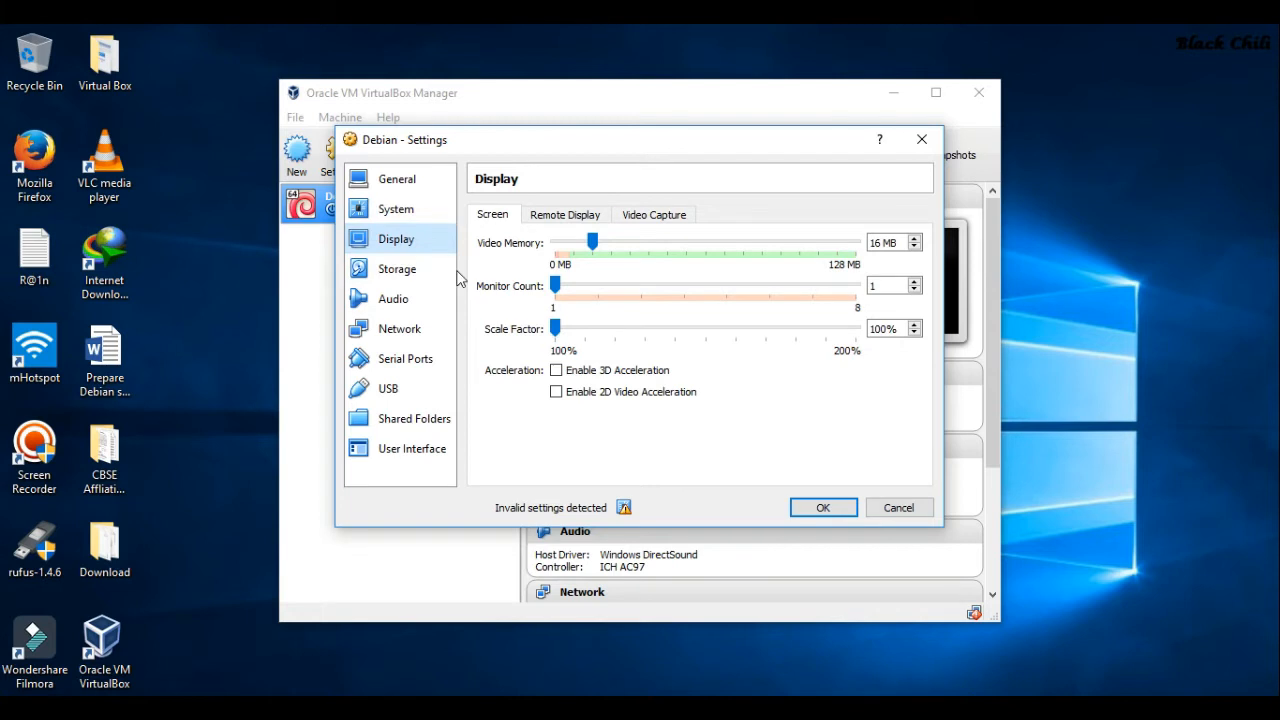
Review the System, Processor, General and Display settings, including Remote Display and Video Capture
click(388, 213)
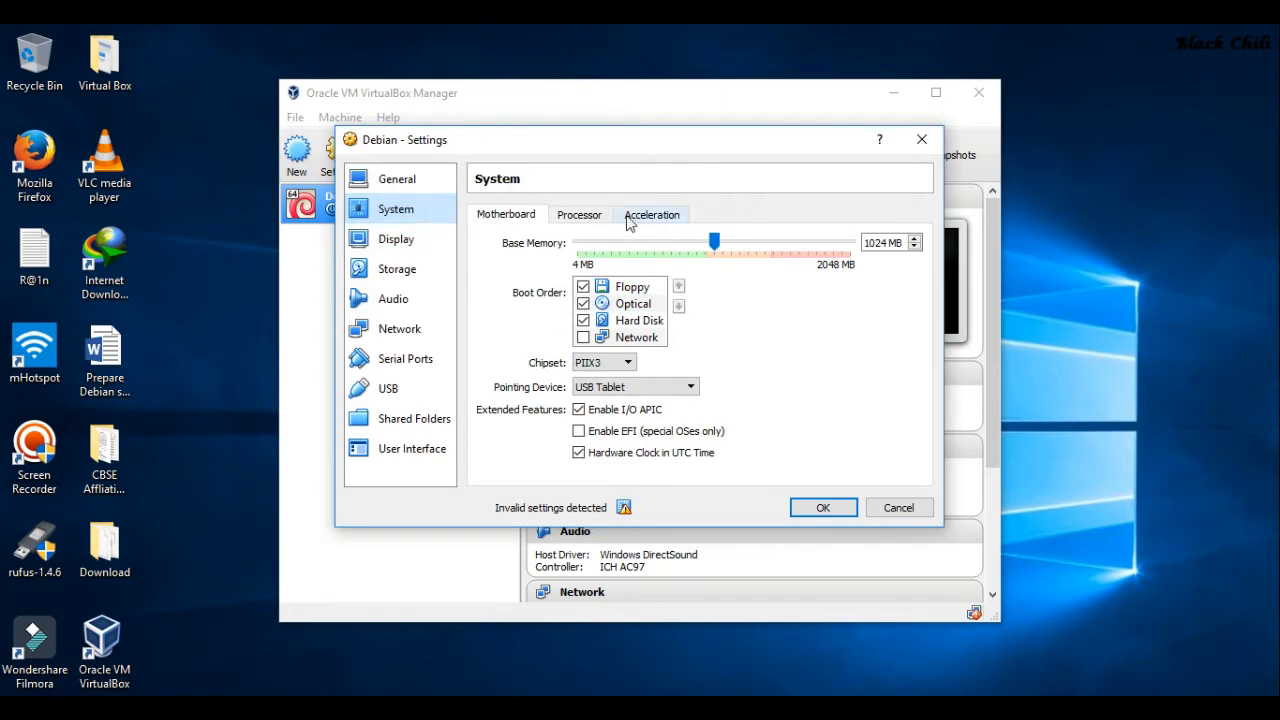
click(590, 216)
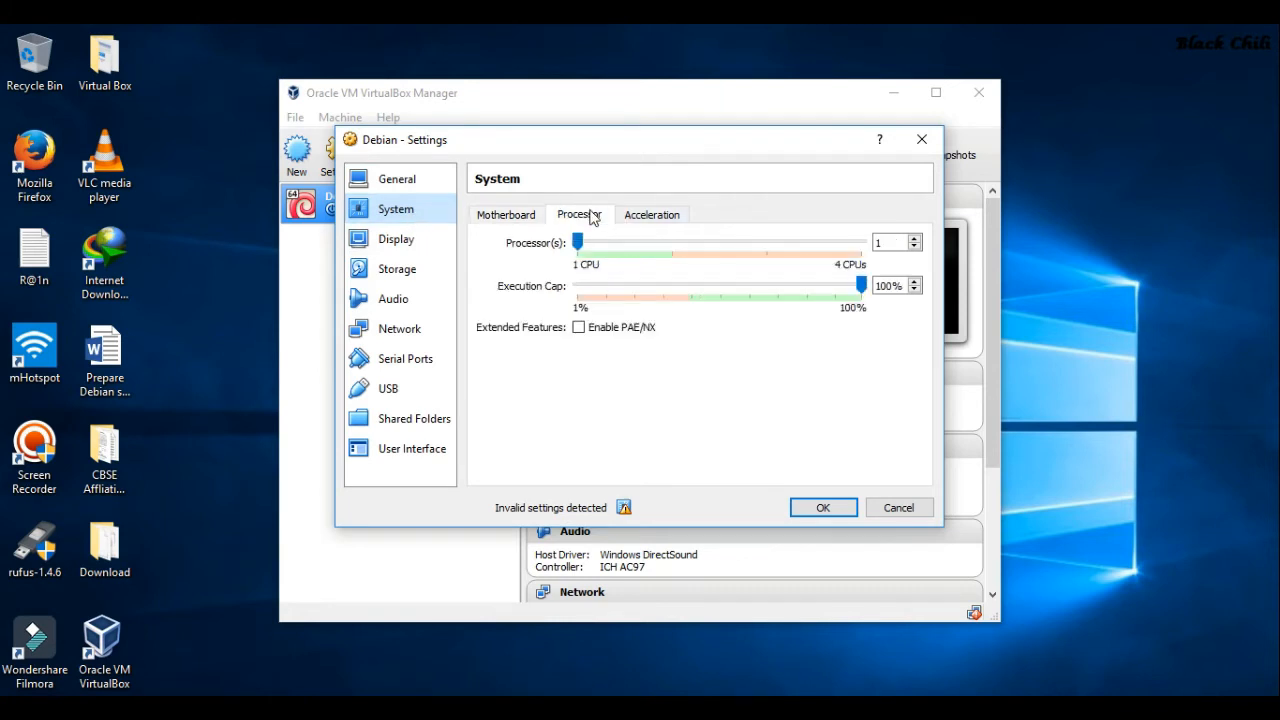
click(394, 182)
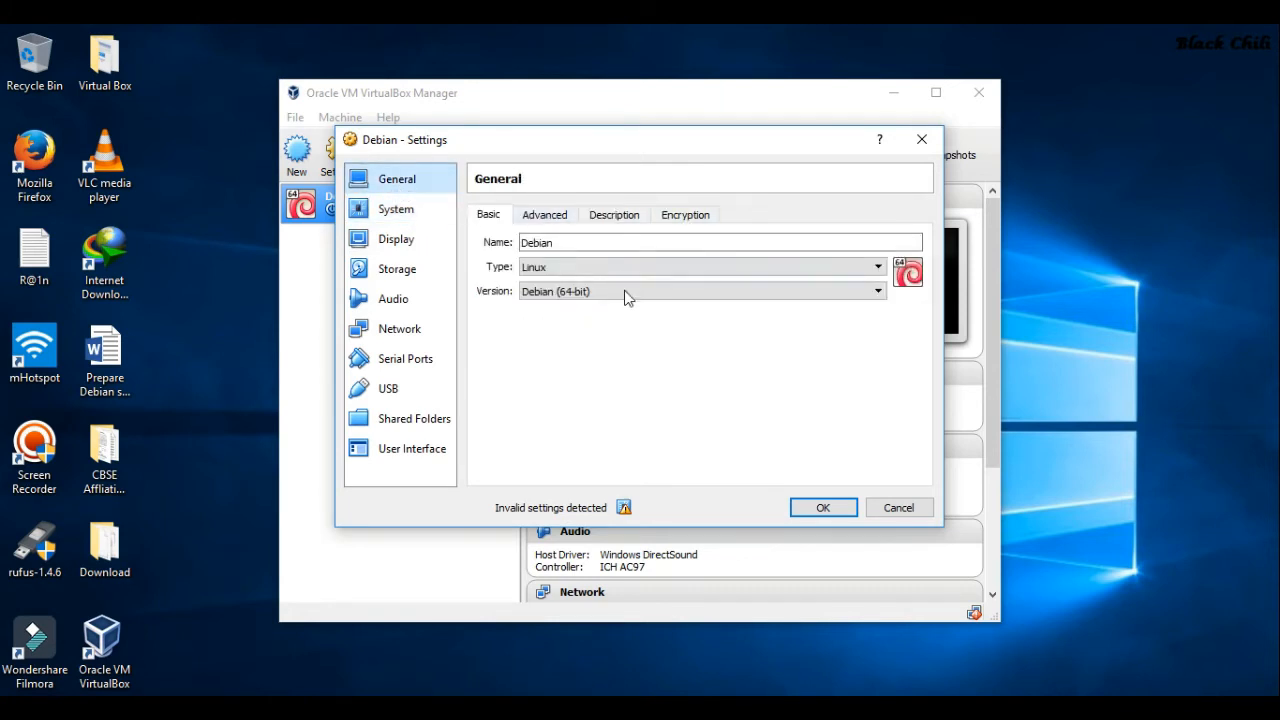
click(400, 240)
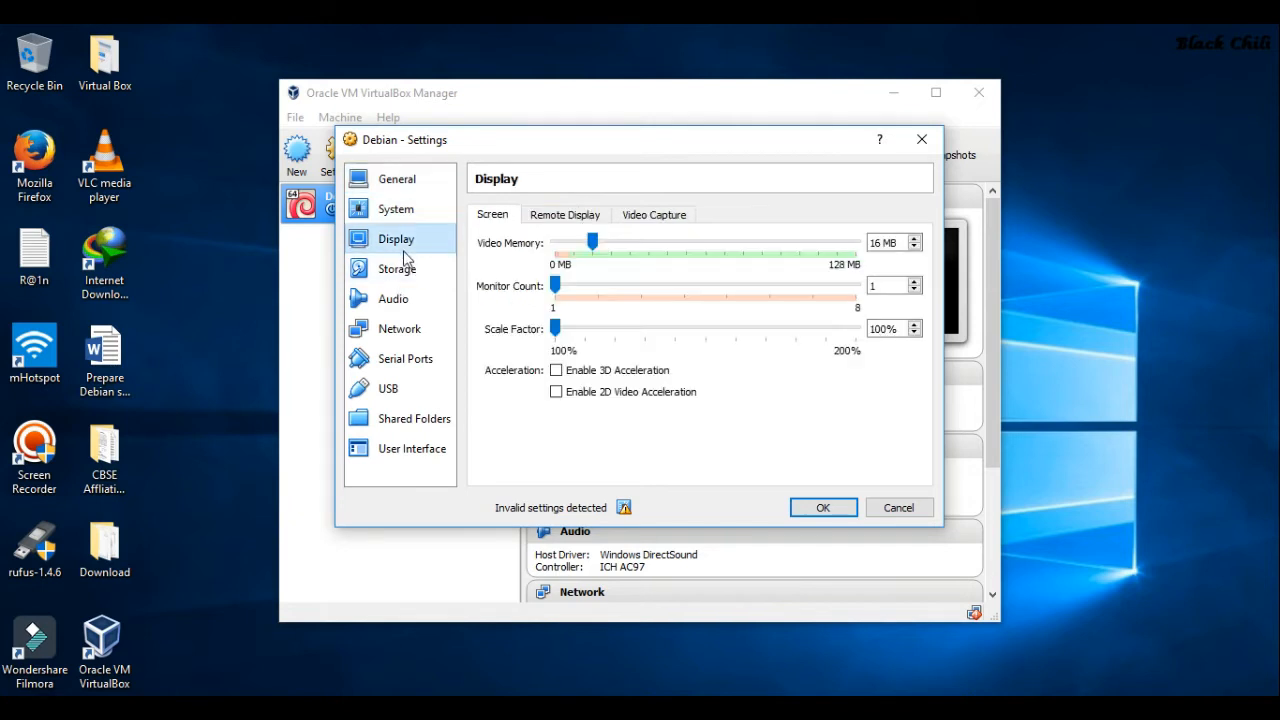
click(570, 220)
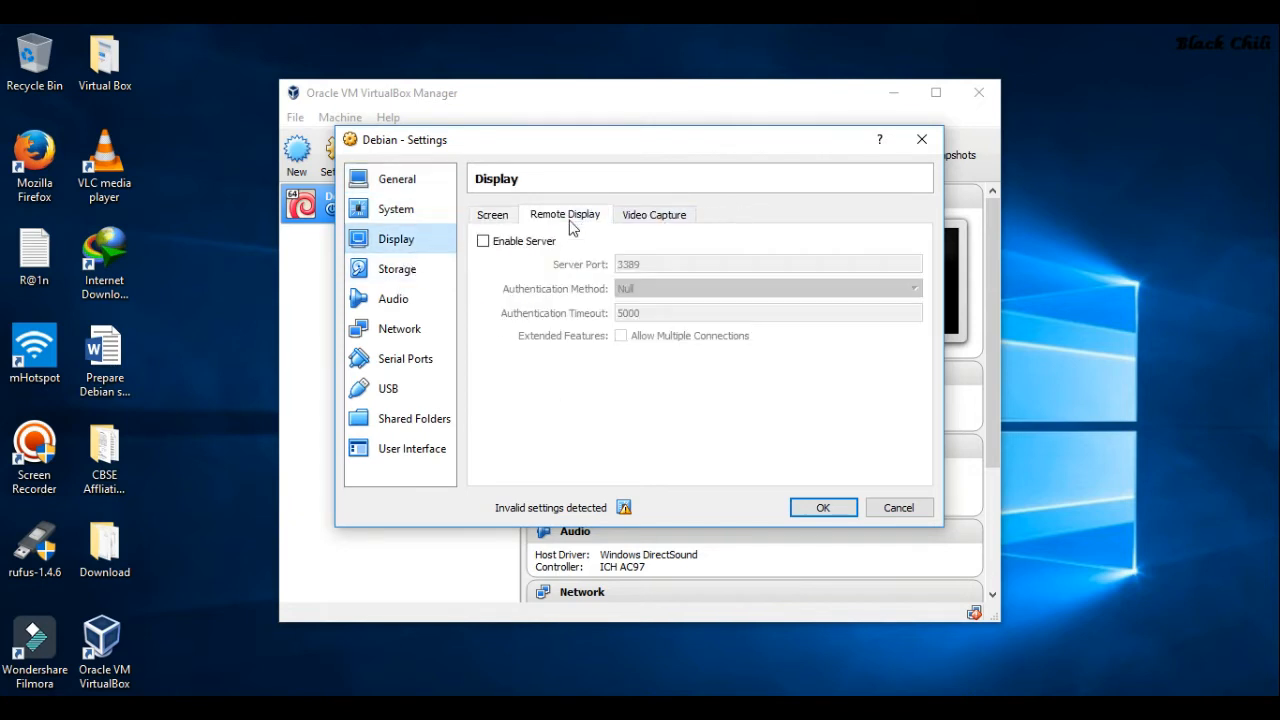
click(657, 215)
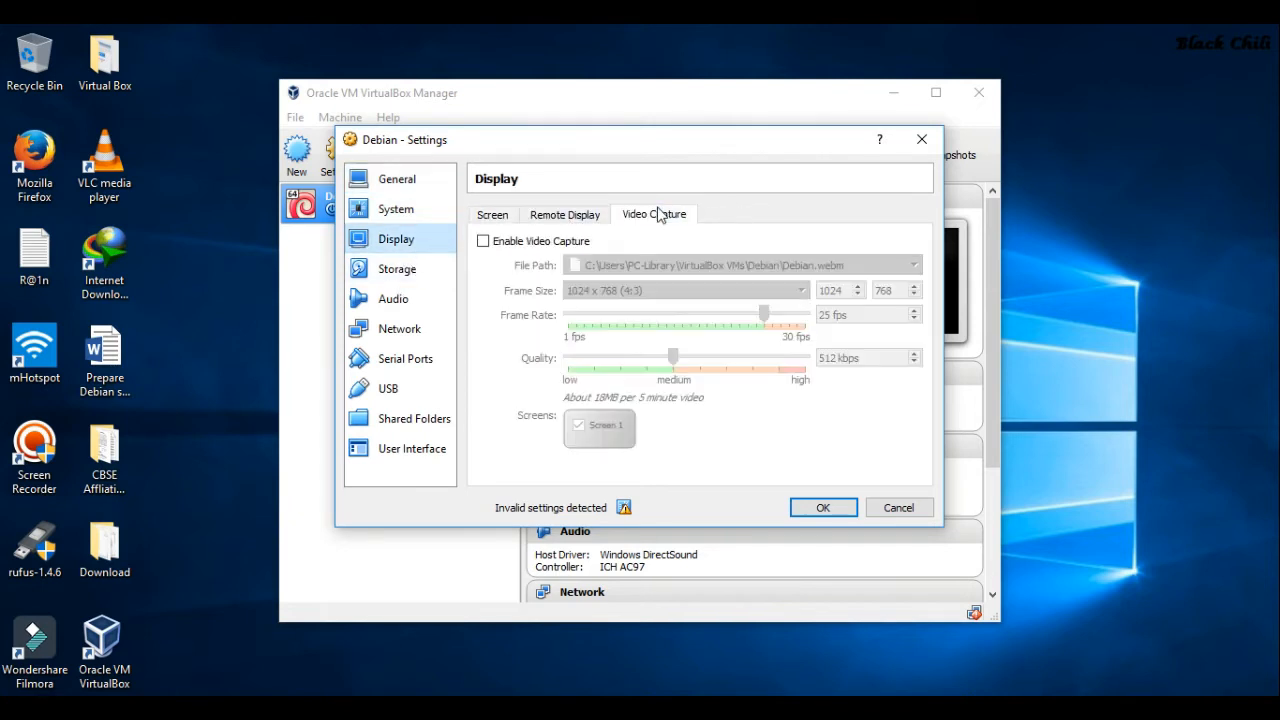
click(484, 218)
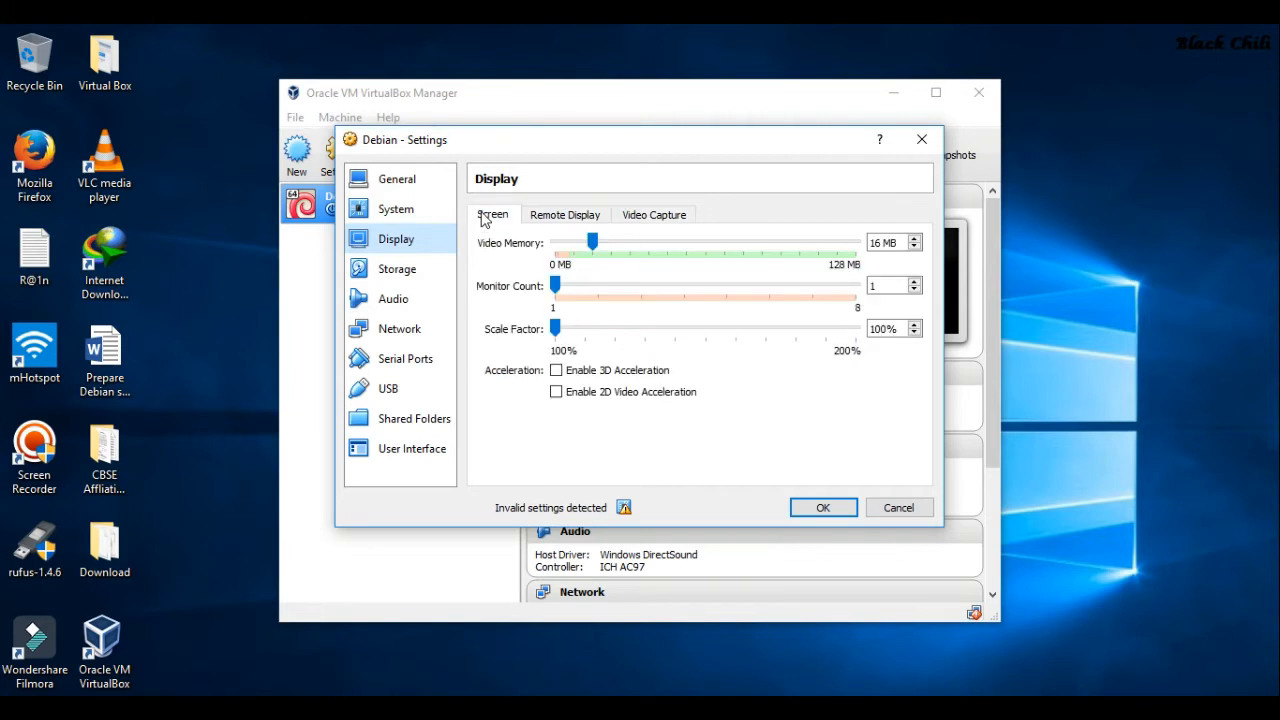
Leave Enable PAE/NX unchecked with 1 processor and save the VM settings
click(372, 211)
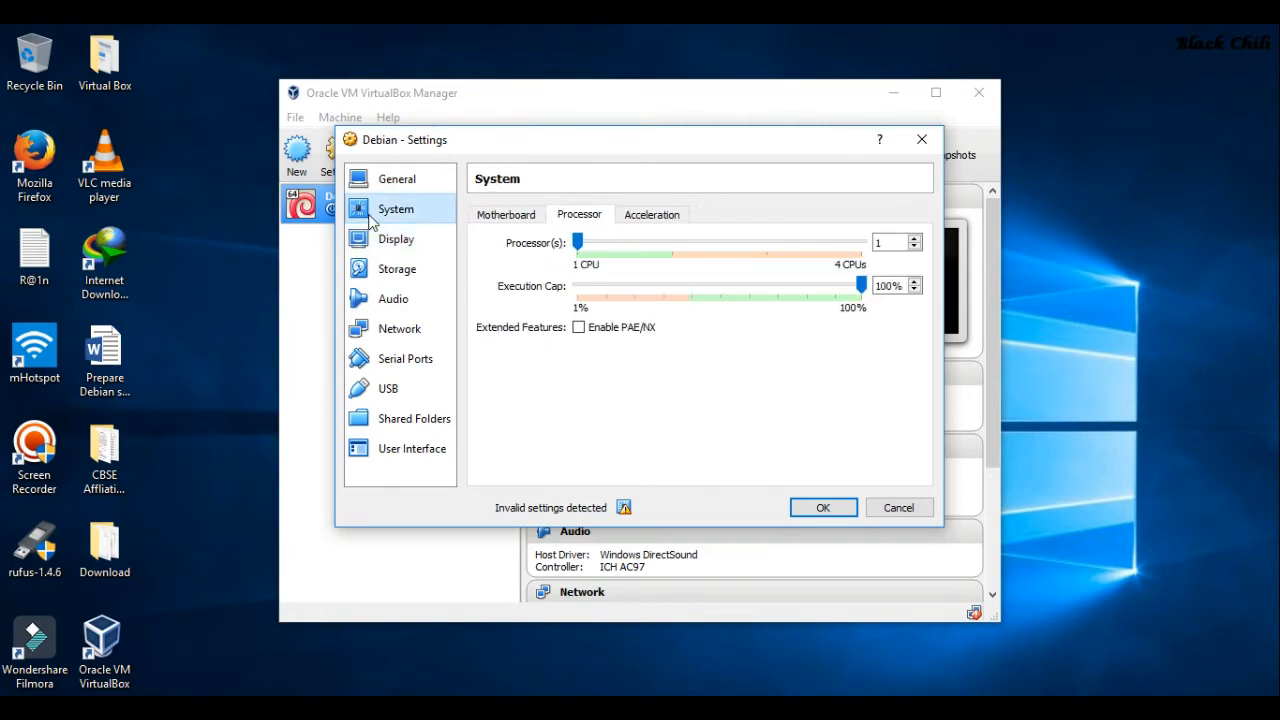
click(579, 328)
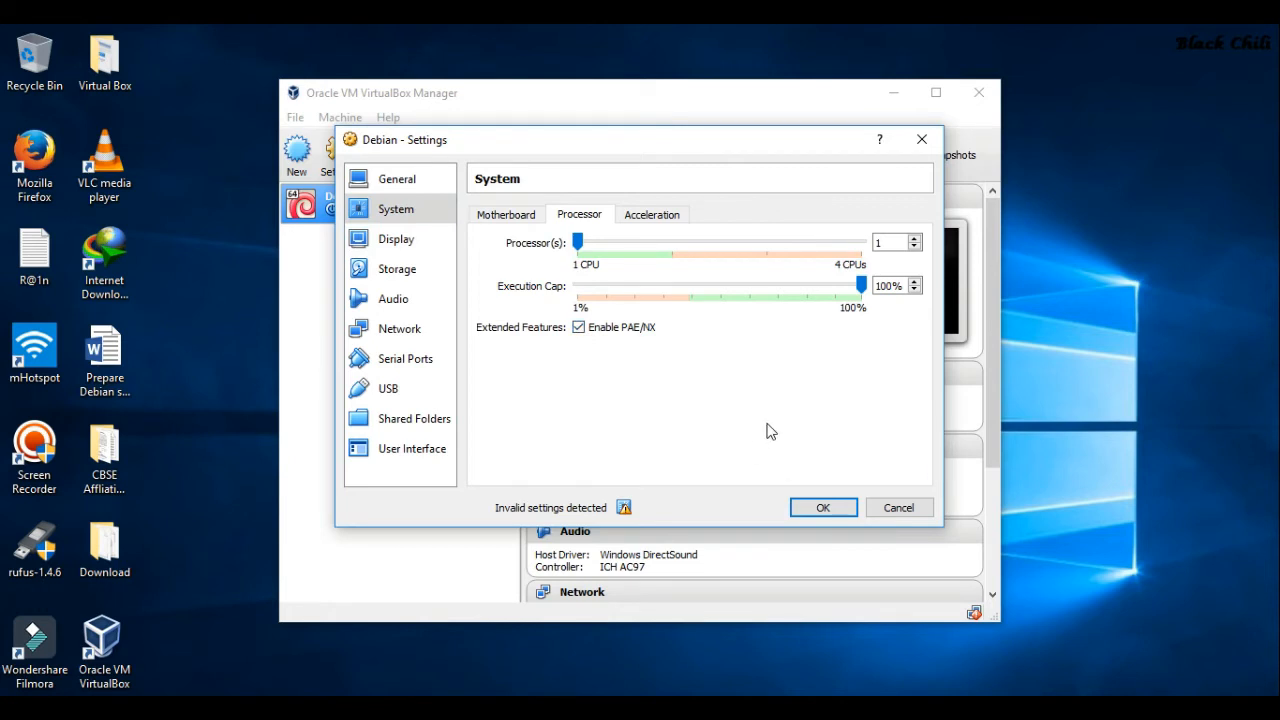
click(579, 328)
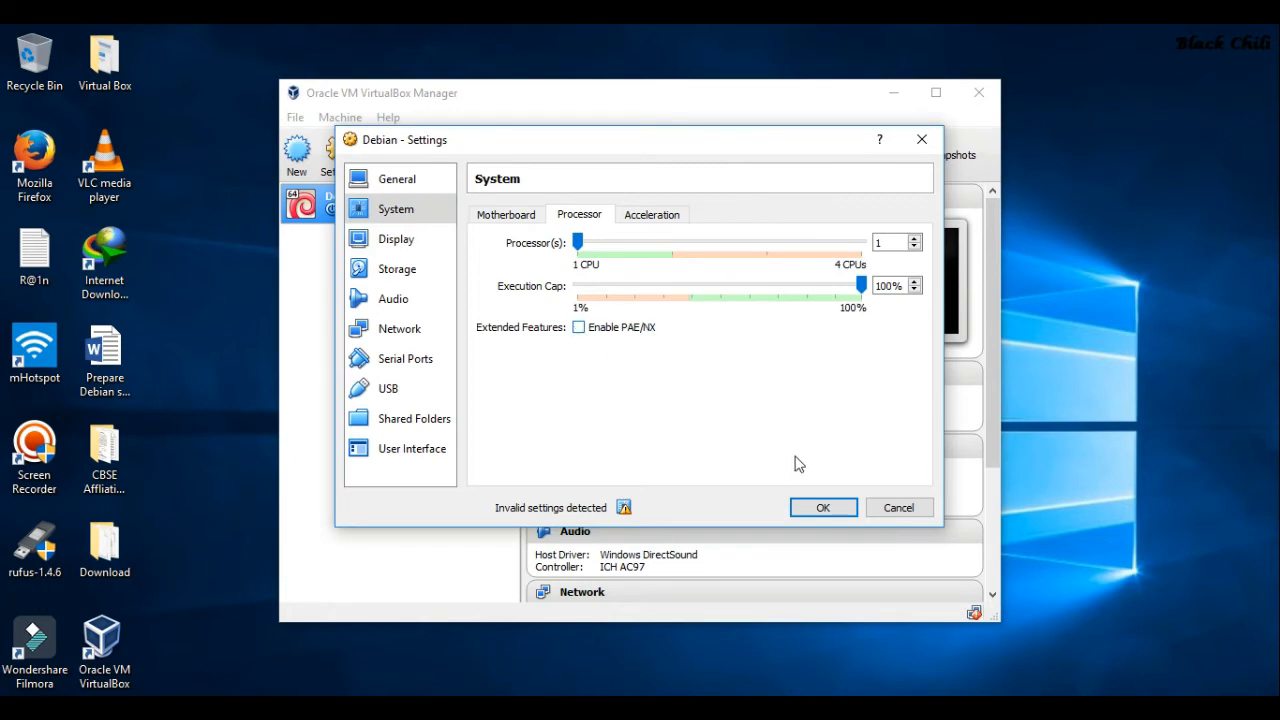
click(818, 508)
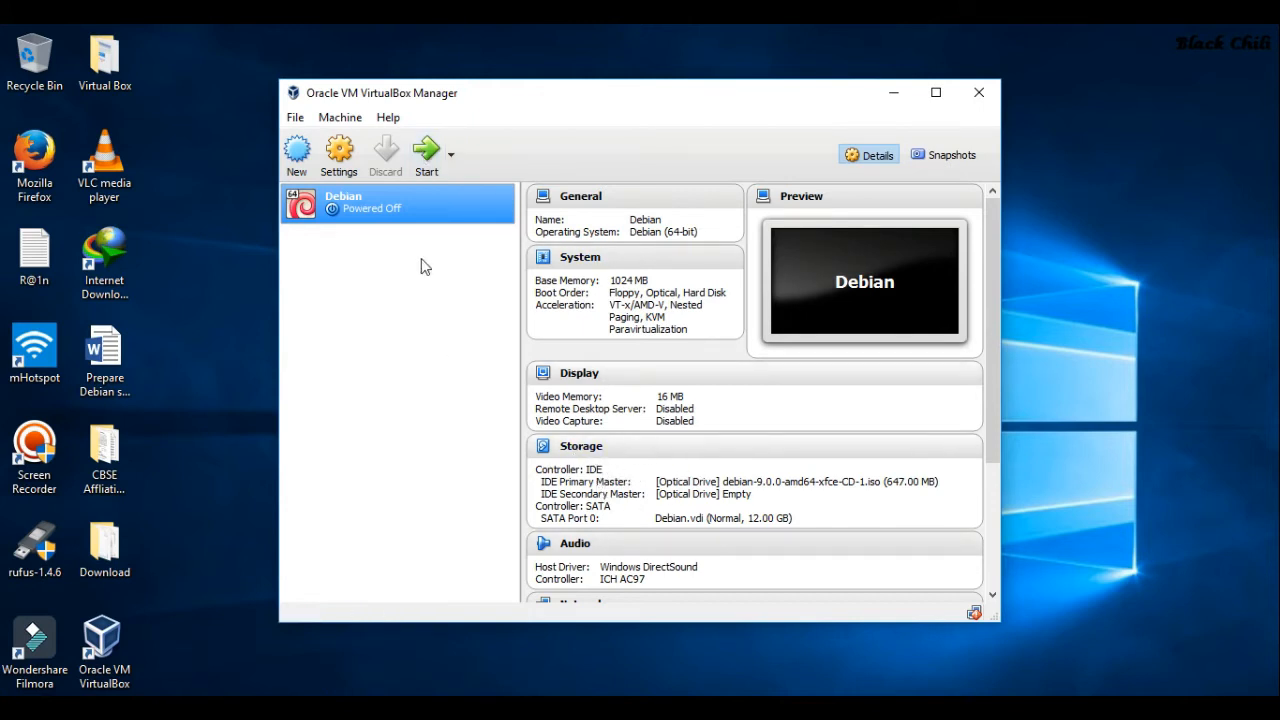
Start the selected Debian virtual machine from the Manager toolbar
click(432, 155)
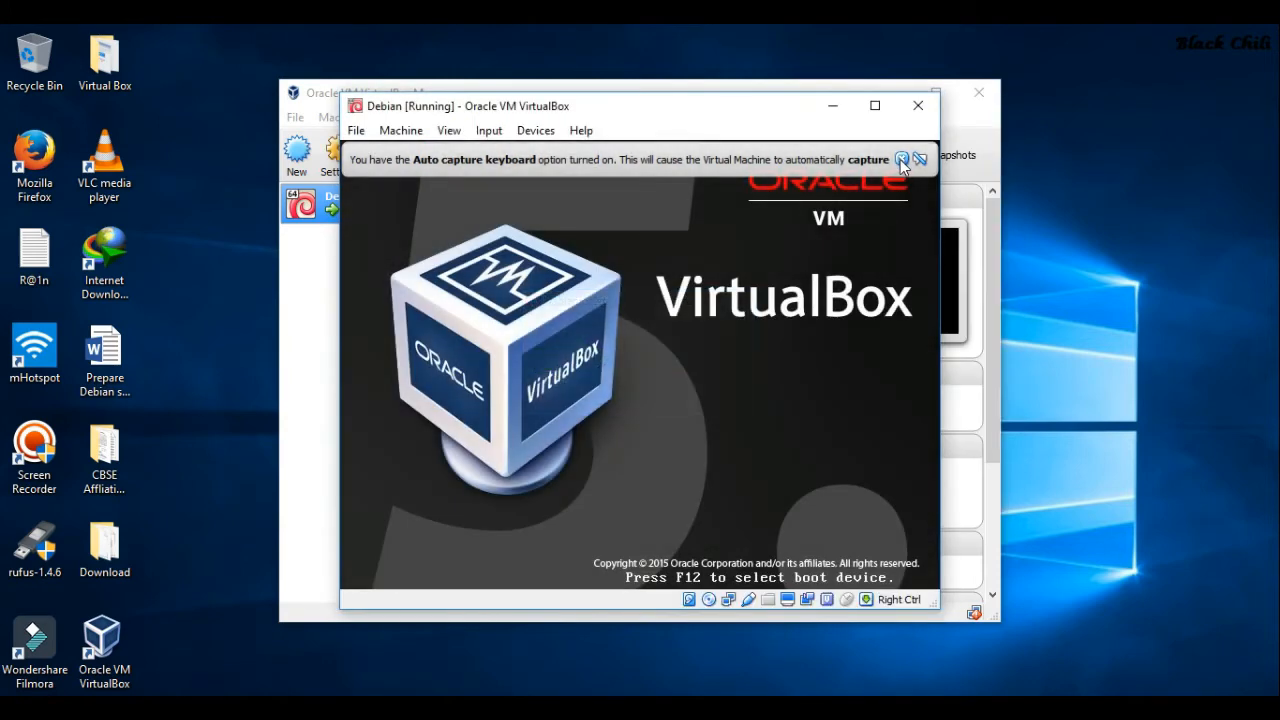
Dismiss the capture notices and boot the VM via Graphical install with mouse and keyboard captured
click(901, 158)
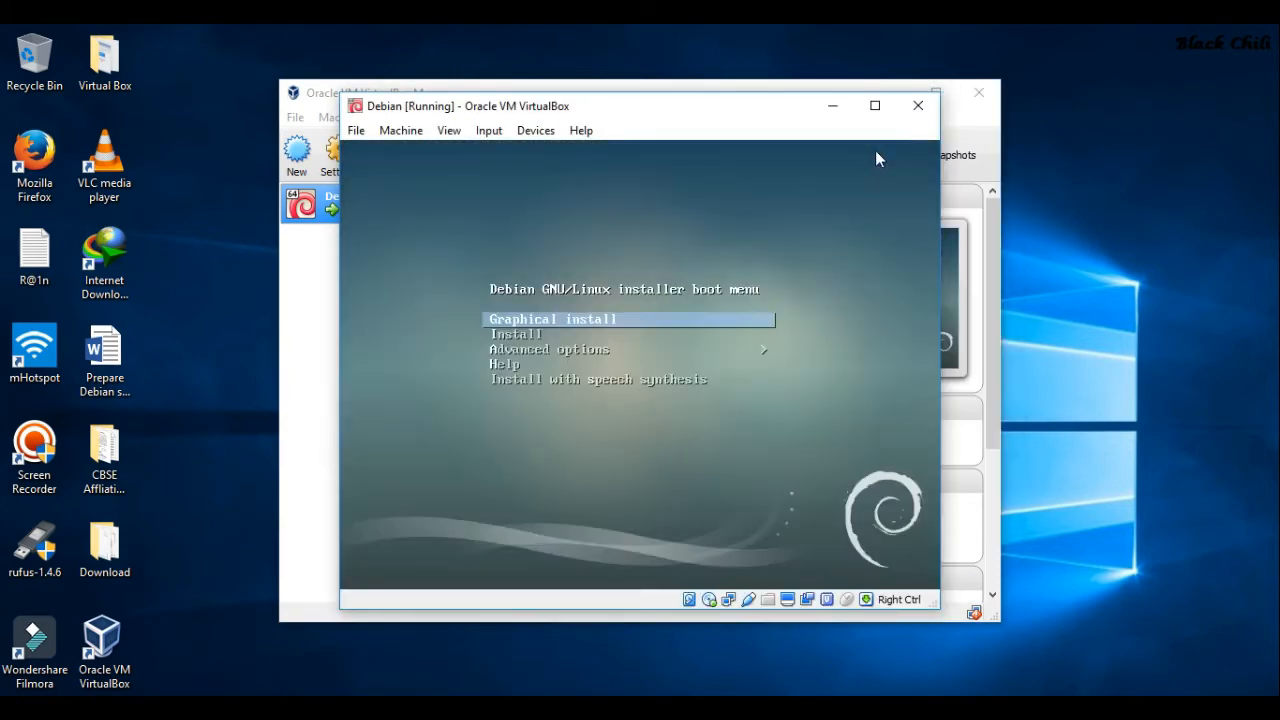
click(610, 319)
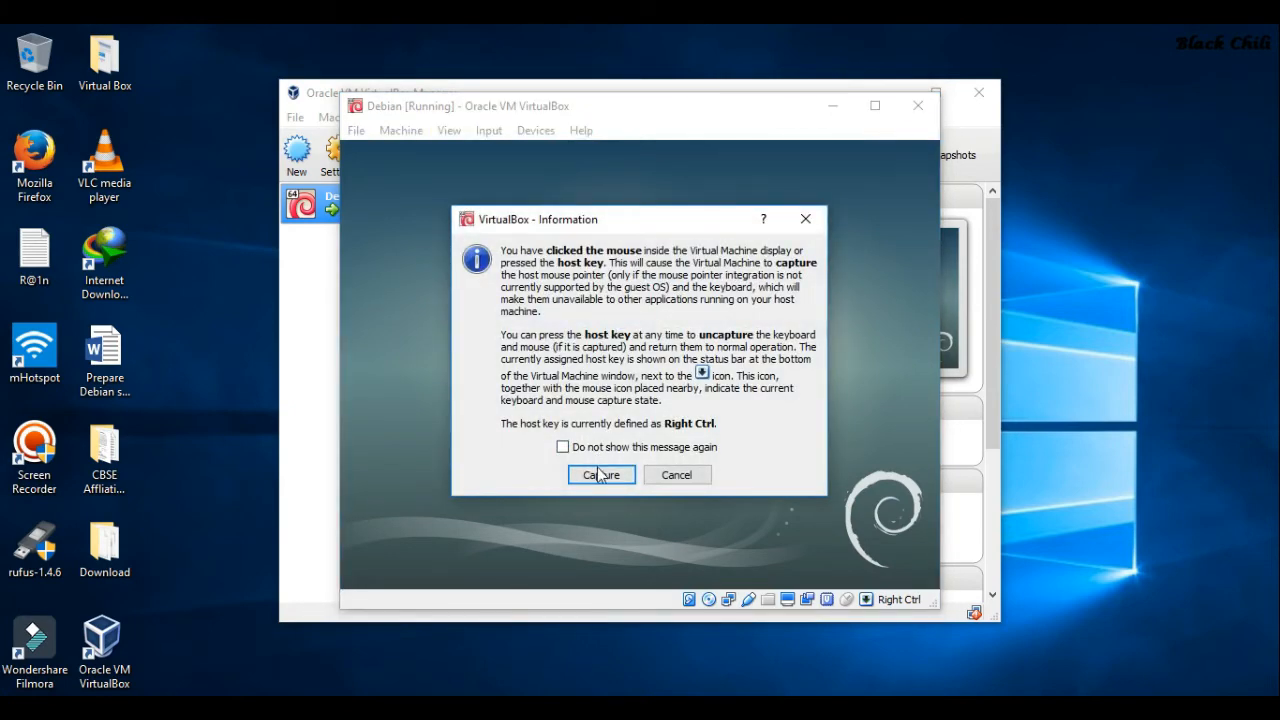
click(601, 476)
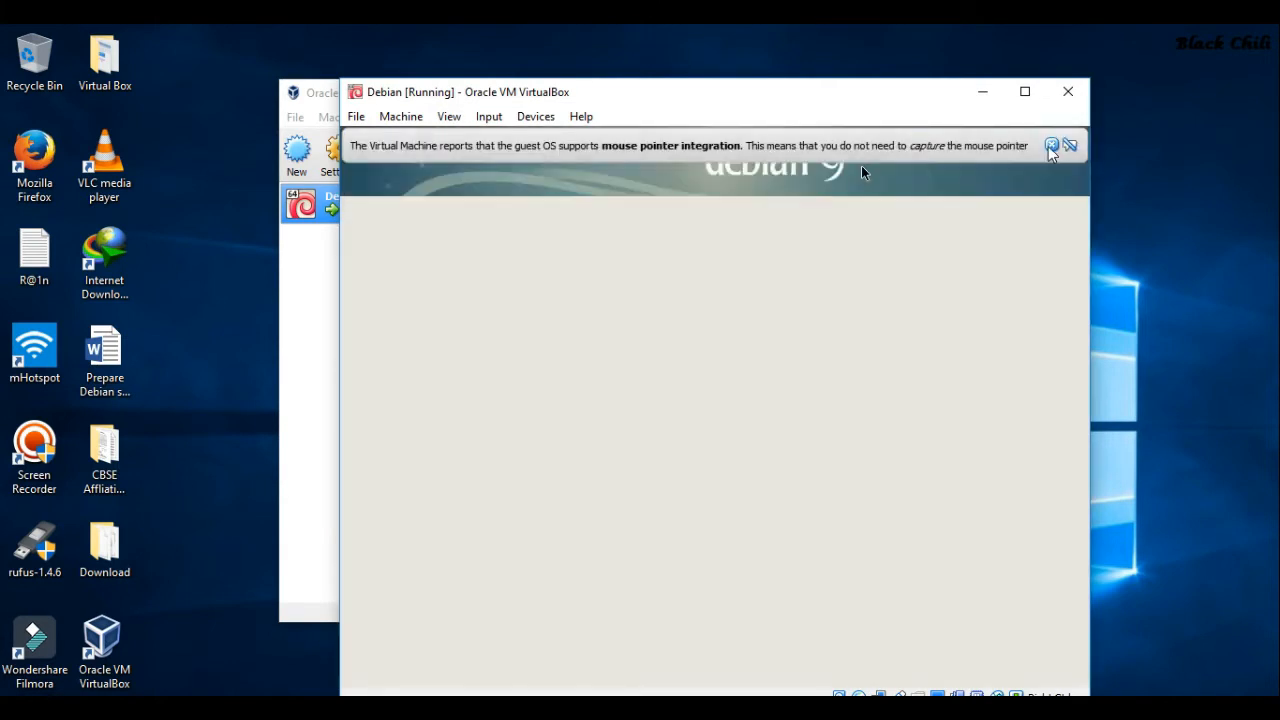
click(1047, 145)
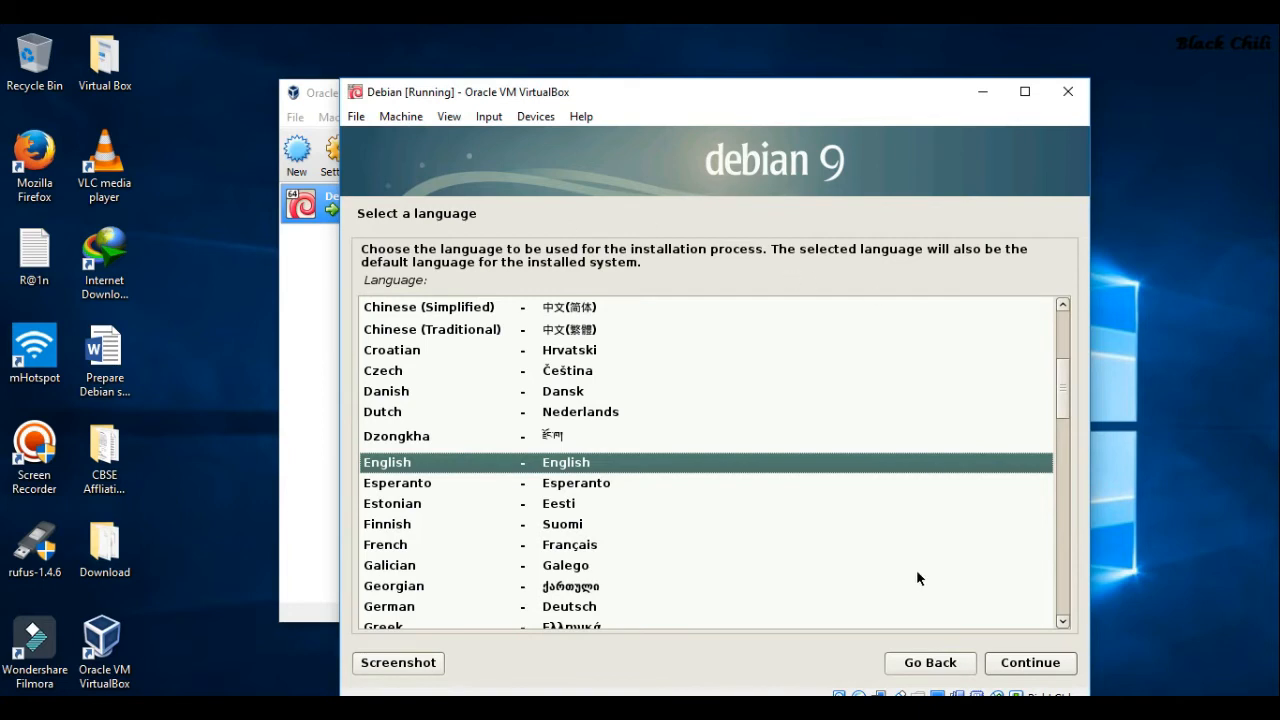
Choose English as the language and Asia > Nepal as the location
click(1007, 667)
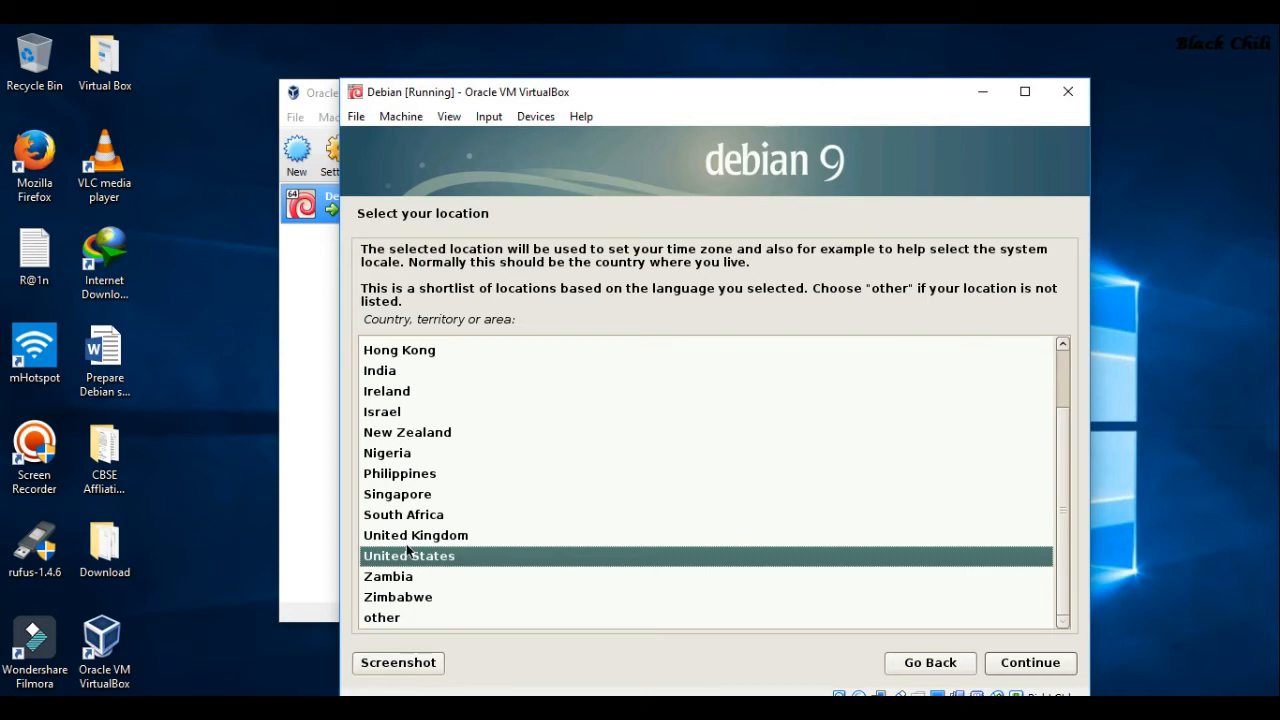
click(381, 619)
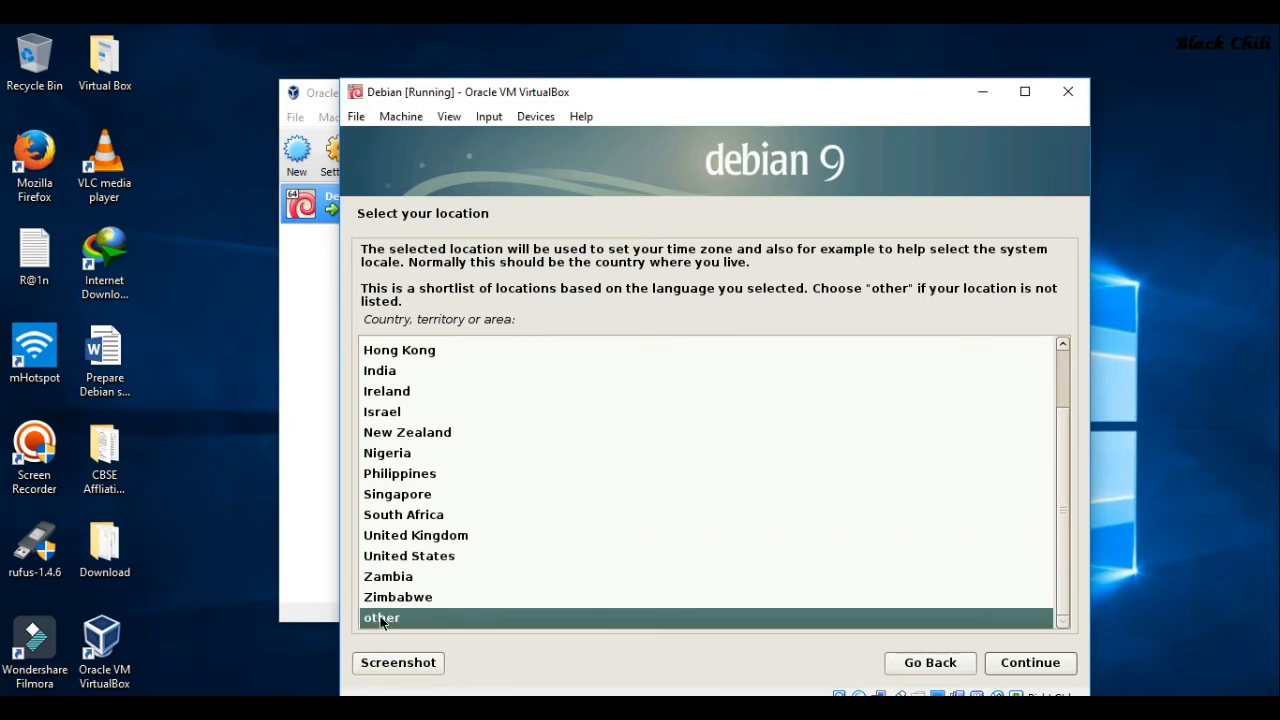
click(1021, 665)
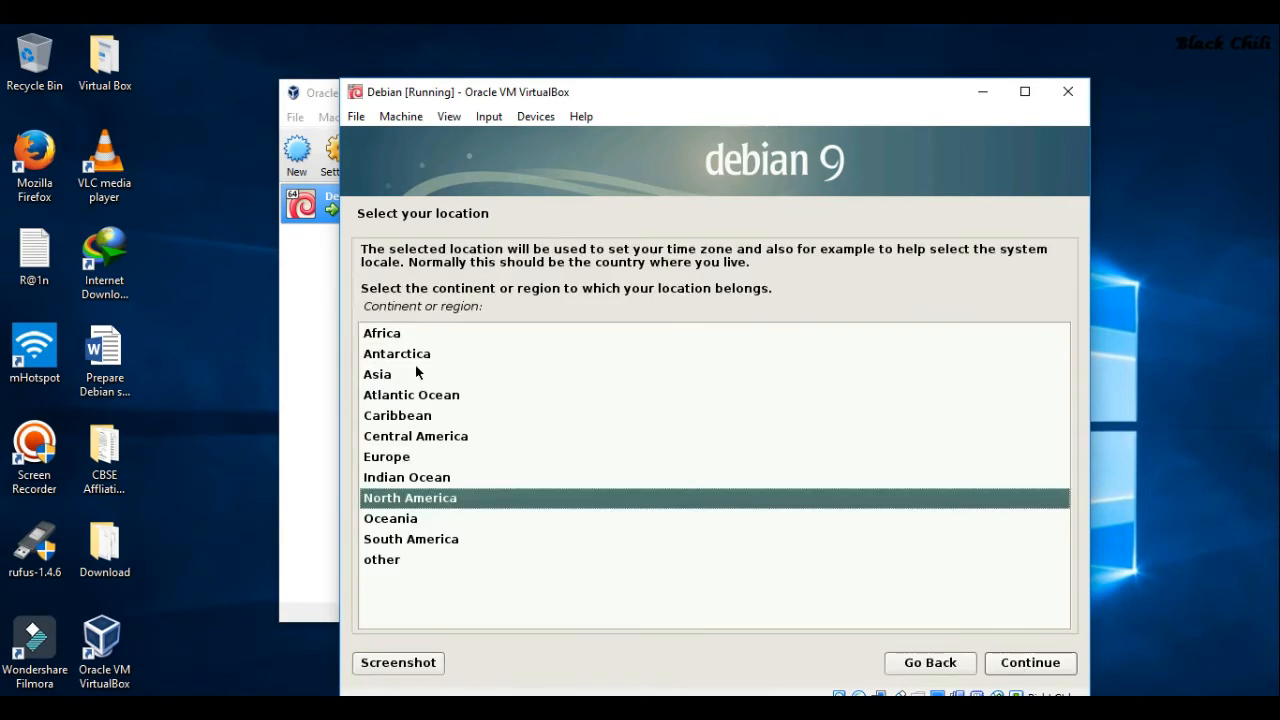
double_click(386, 375)
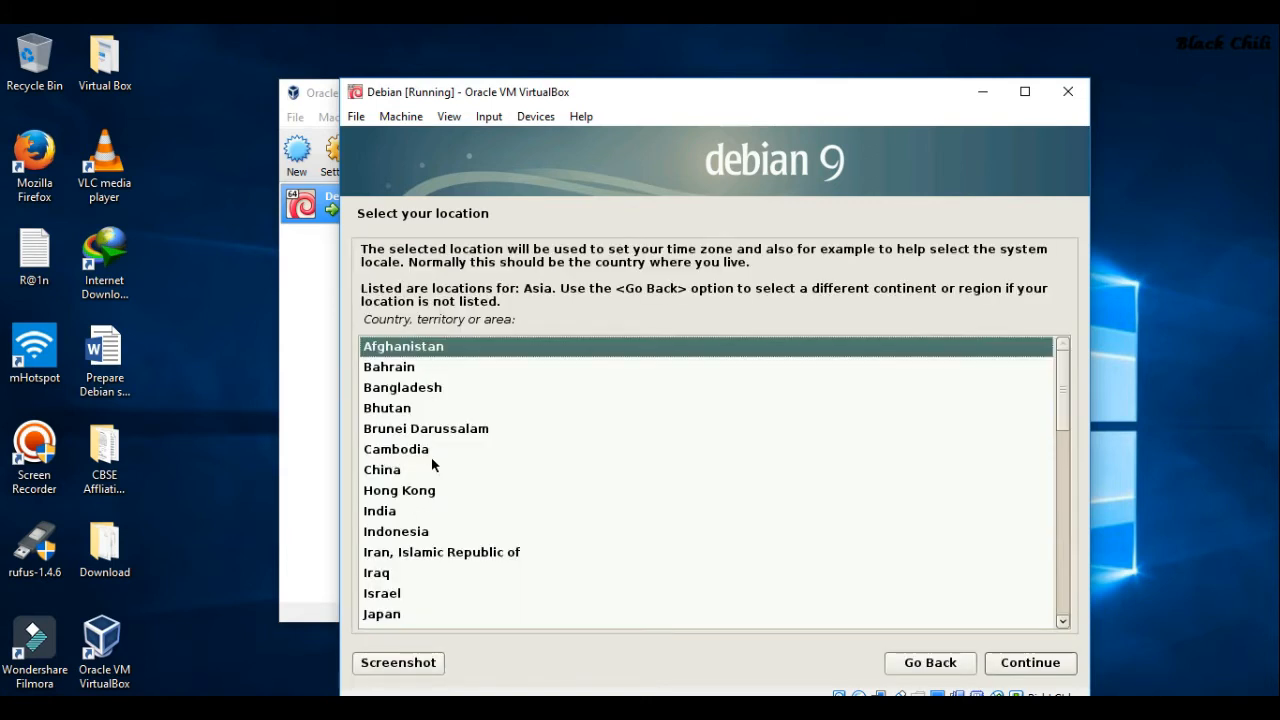
text(Nepa)
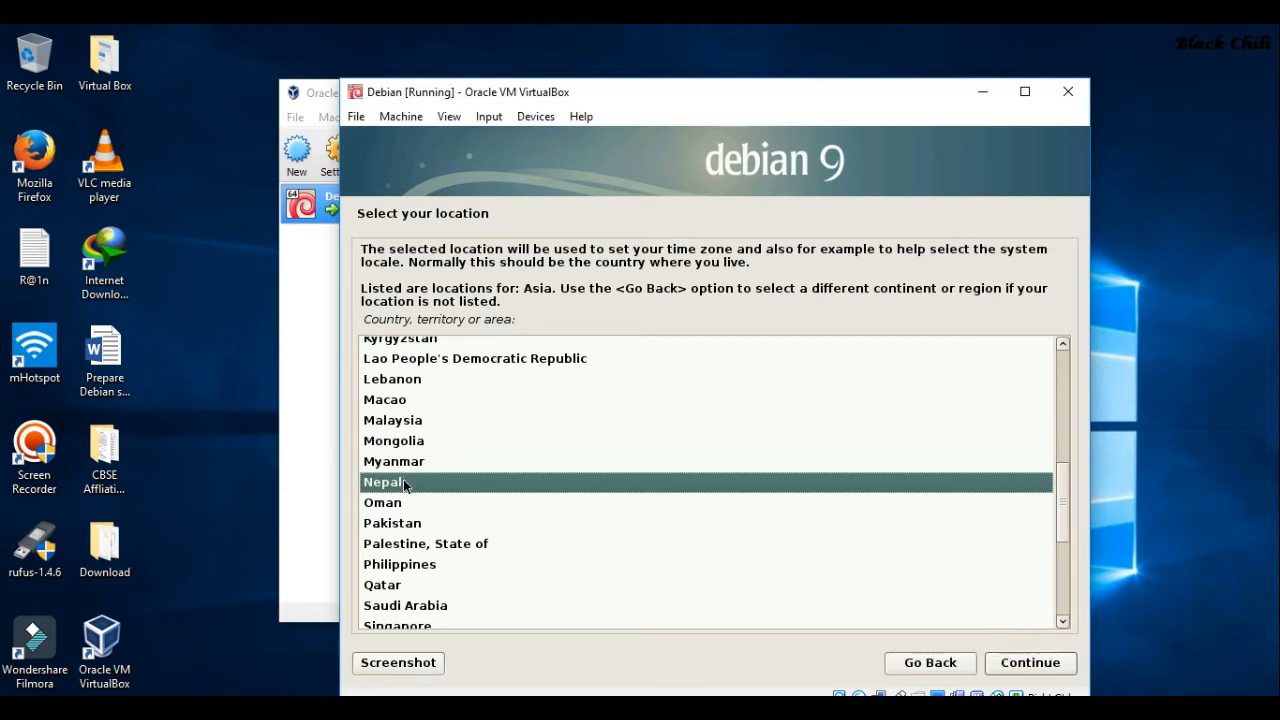
key(Return)
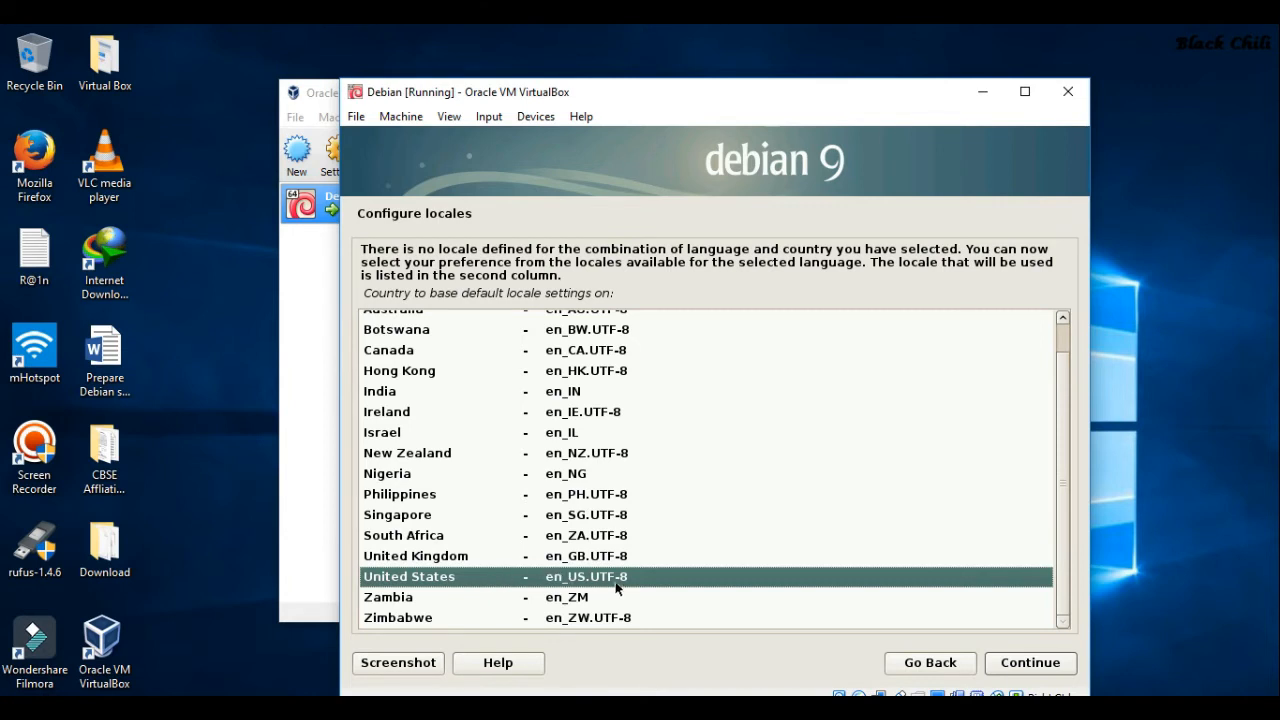
Accept the en_US.UTF-8 locale and the American English keymap
click(1013, 664)
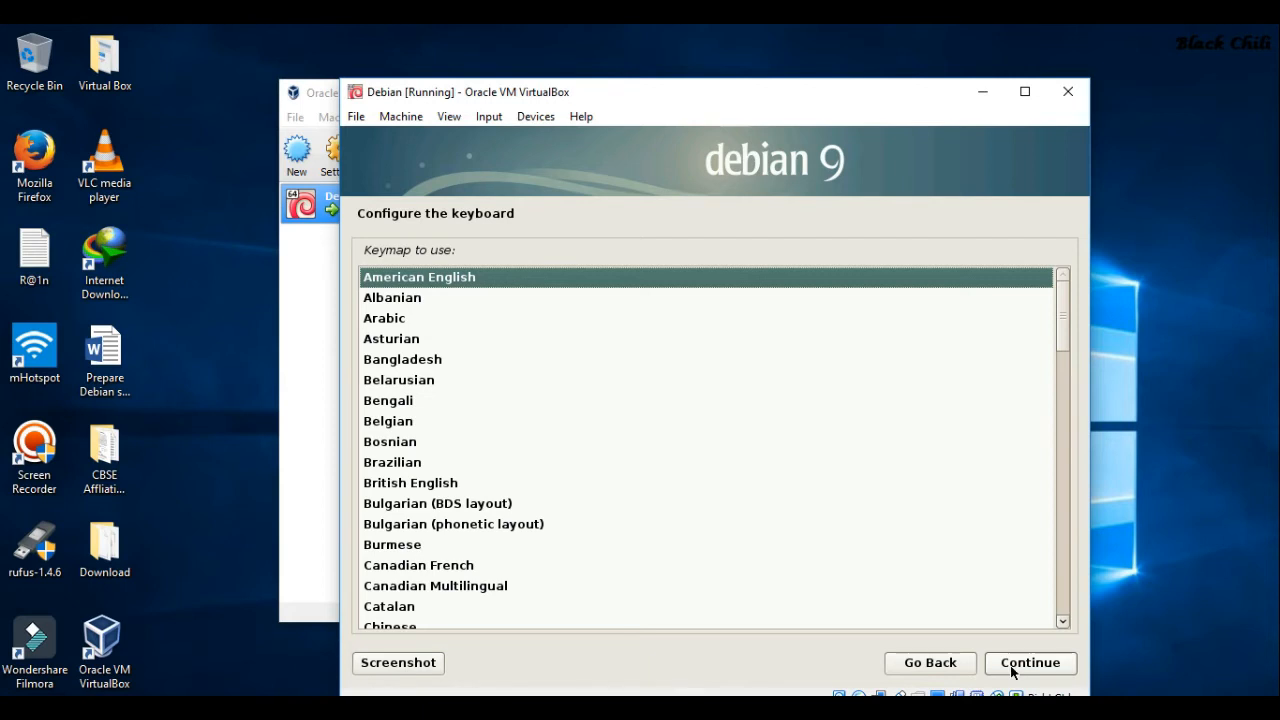
click(1020, 671)
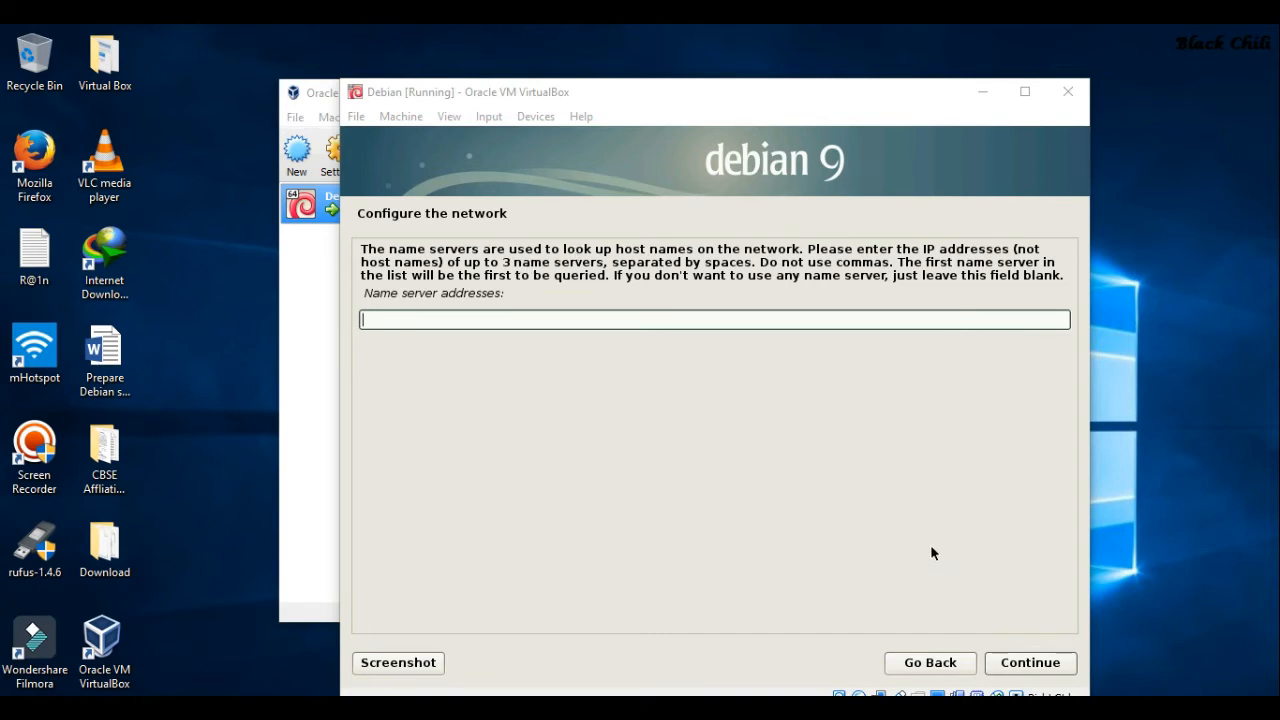
Continue with no name servers, hostname 'debian' and an empty domain name
click(1024, 667)
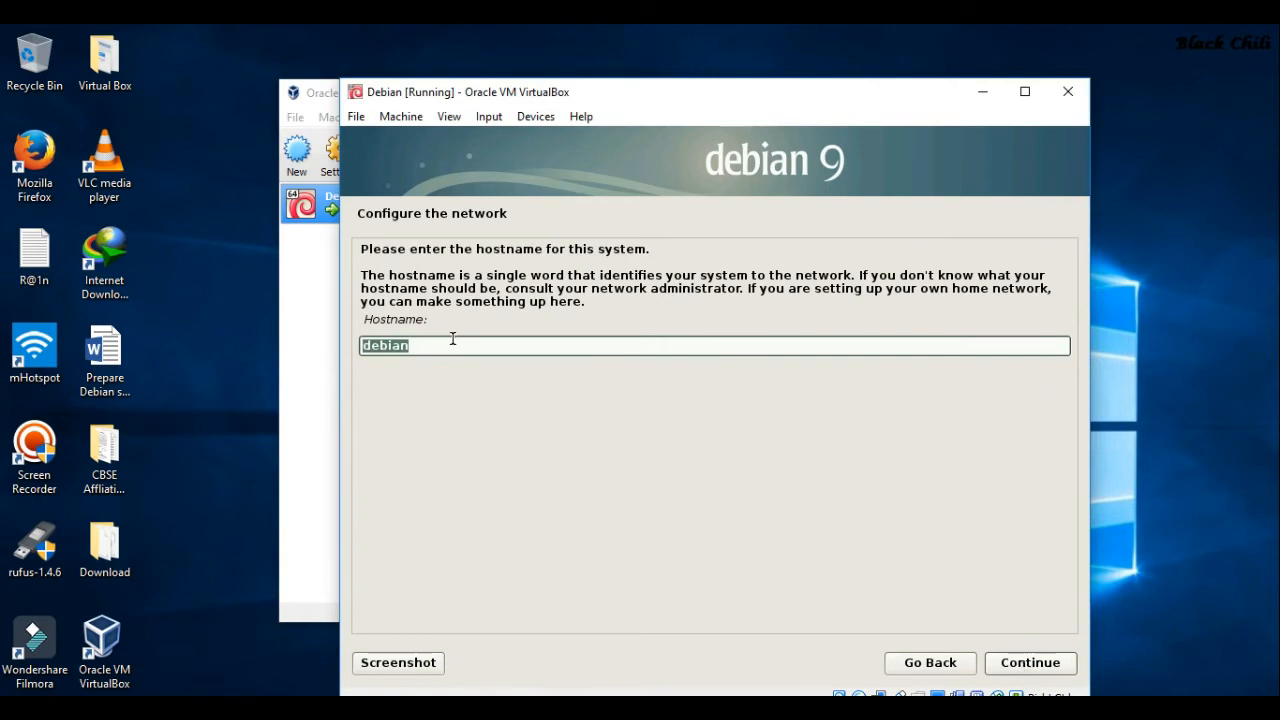
click(1018, 674)
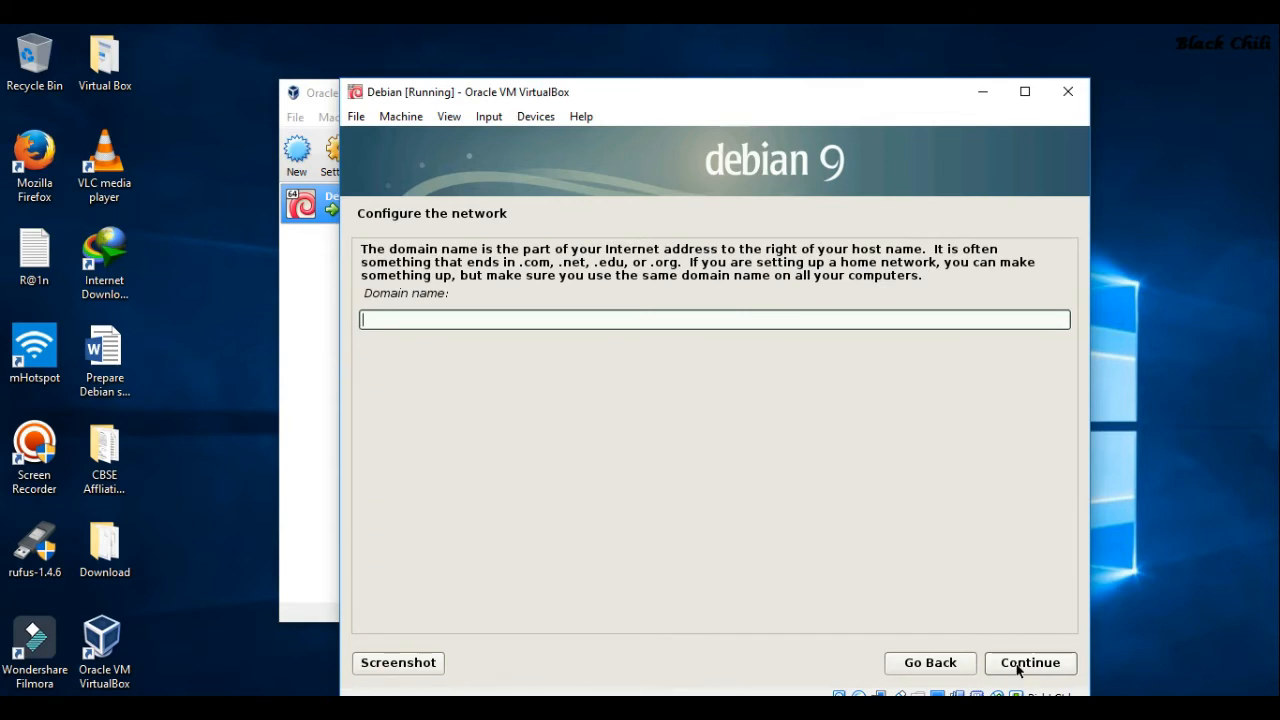
click(1020, 666)
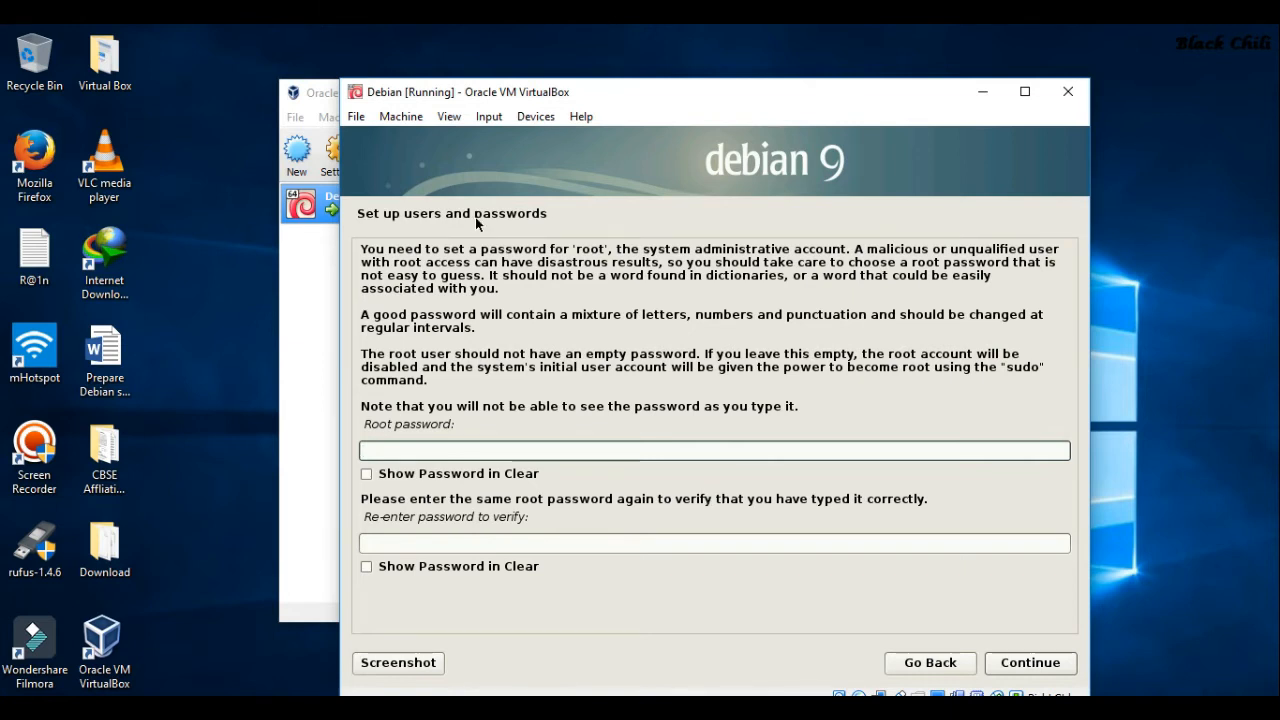
Type the root password, re-enter it in the confirmation field, and continue
text(*********)
key(Tab)
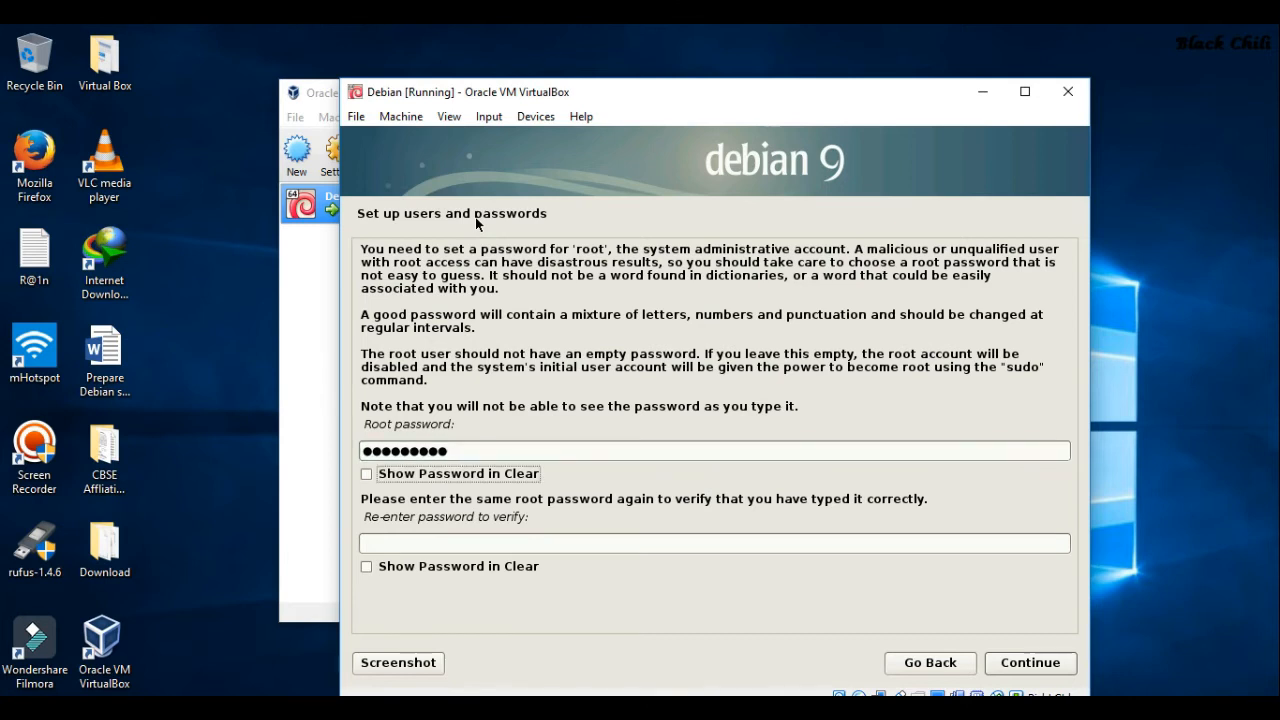
key(Tab)
text(*********)
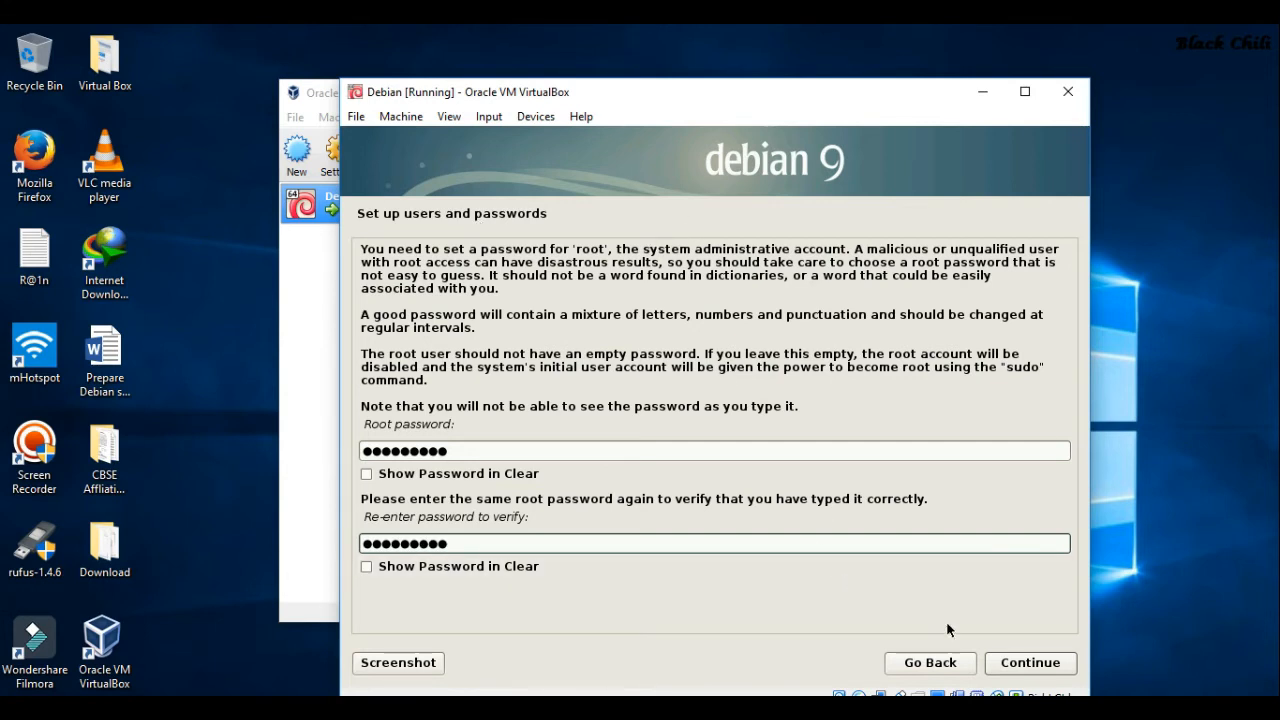
click(1053, 664)
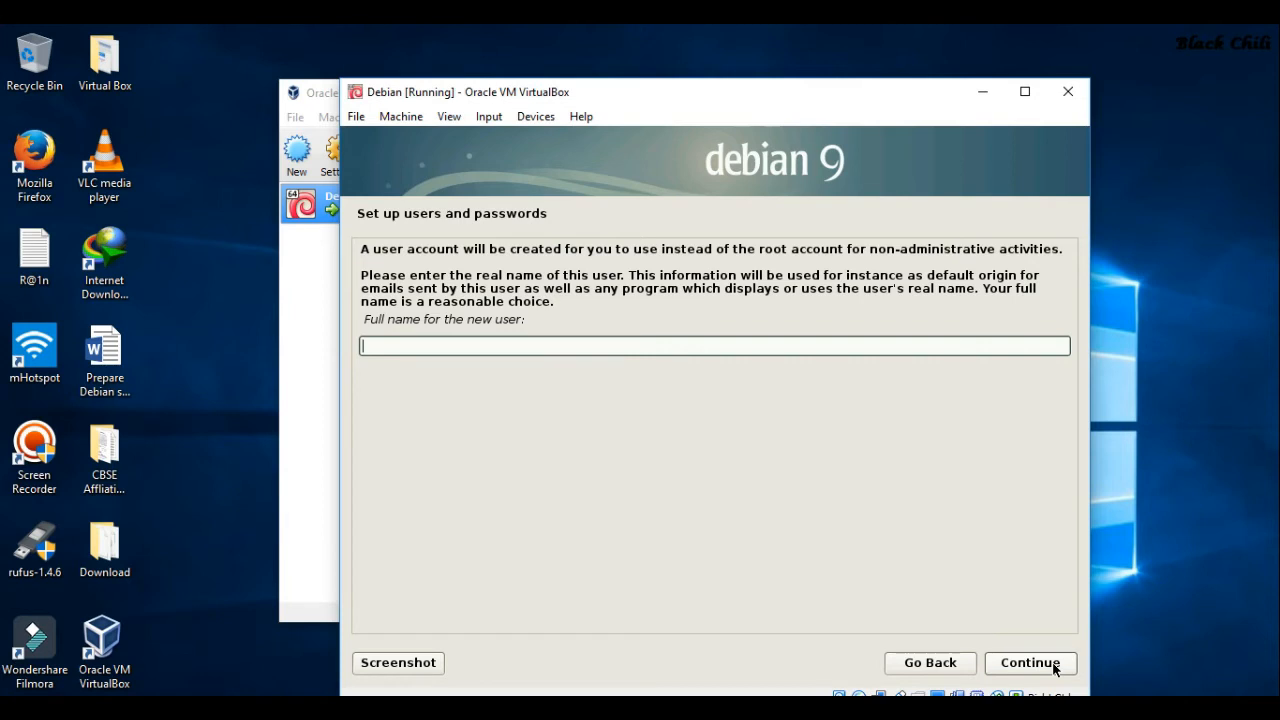
Enter the new user's full name, then correct and confirm the account username
text(GYANADA Academ)
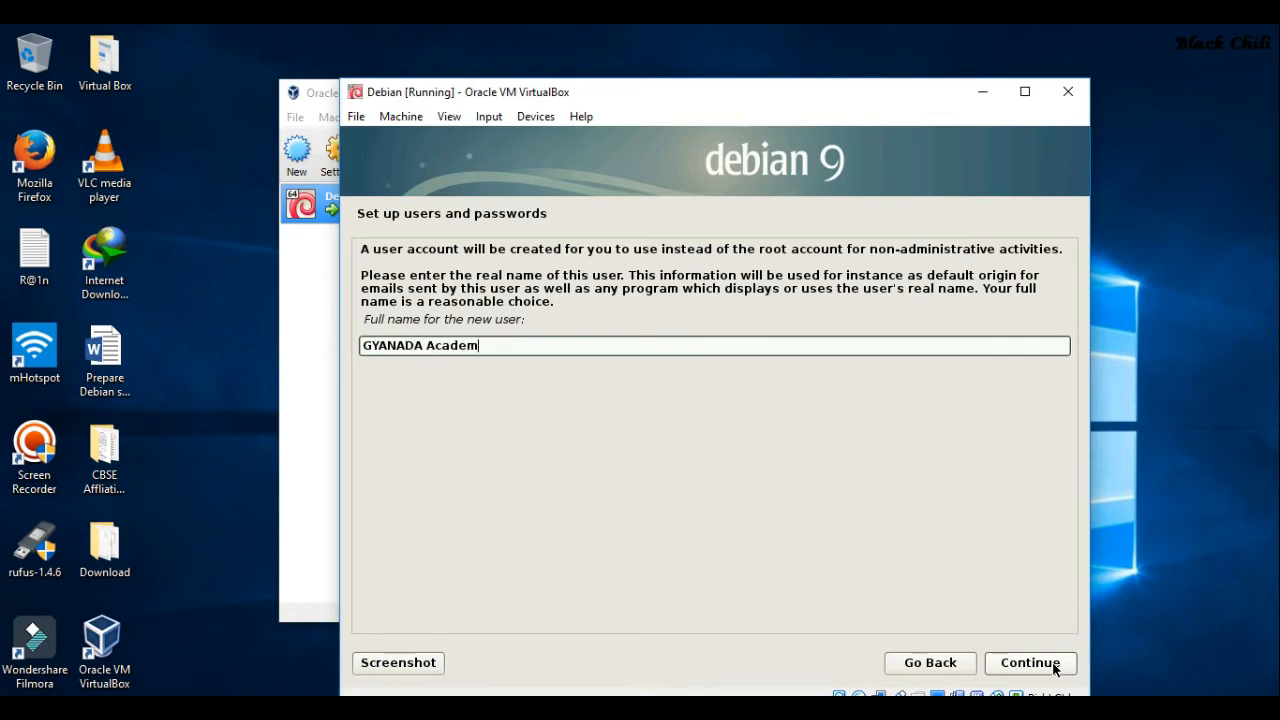
text(y Library)
click(1040, 672)
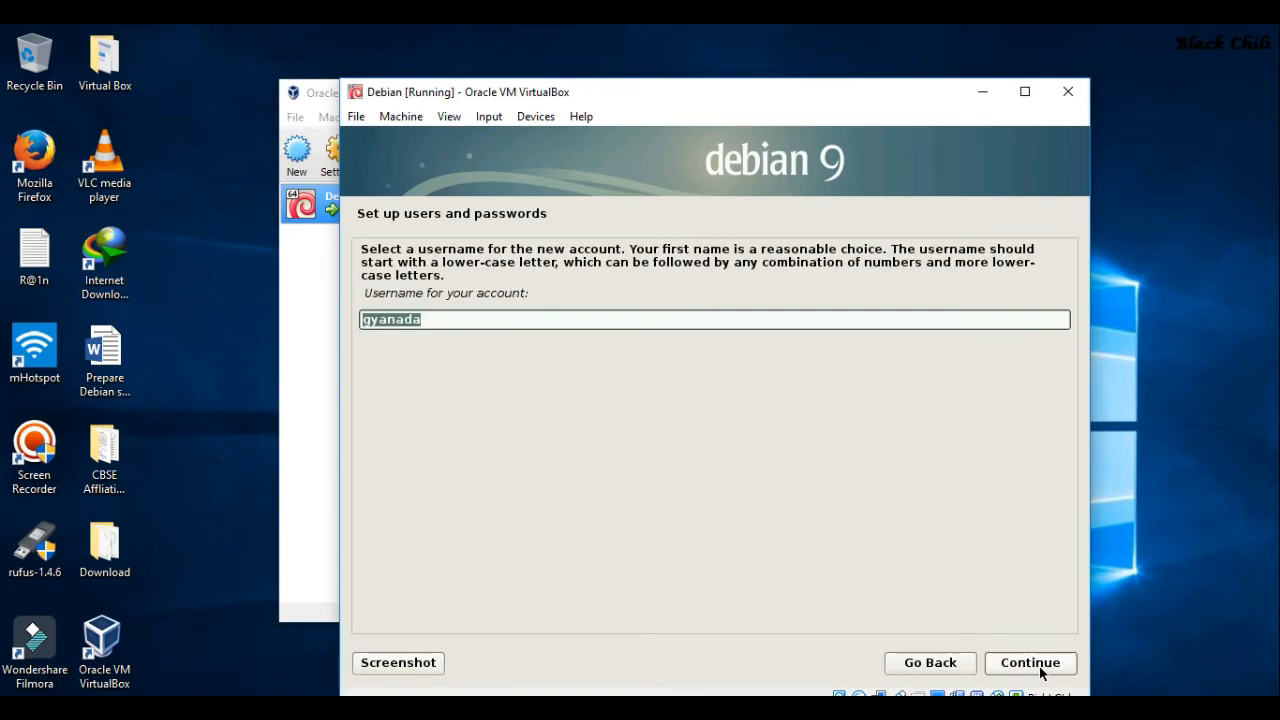
text(Lib)
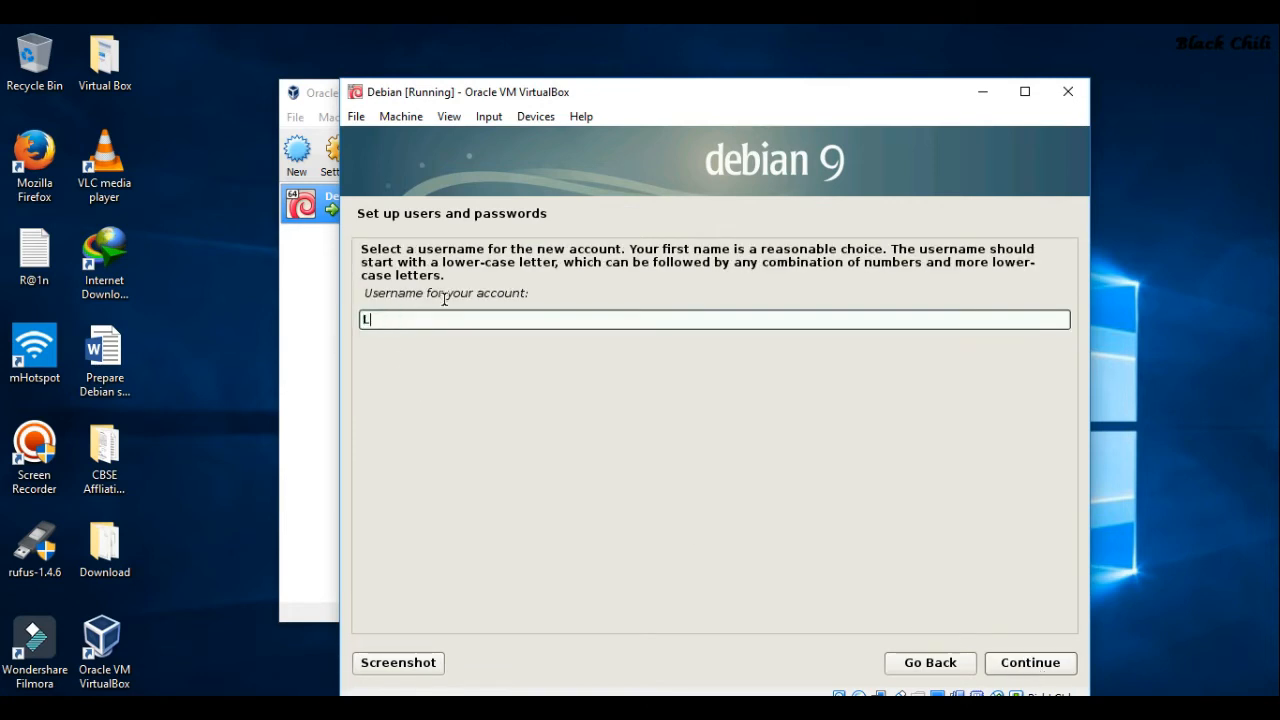
key(BackSpace)
key(BackSpace)
key(BackSpace)
text(library)
click(1030, 663)
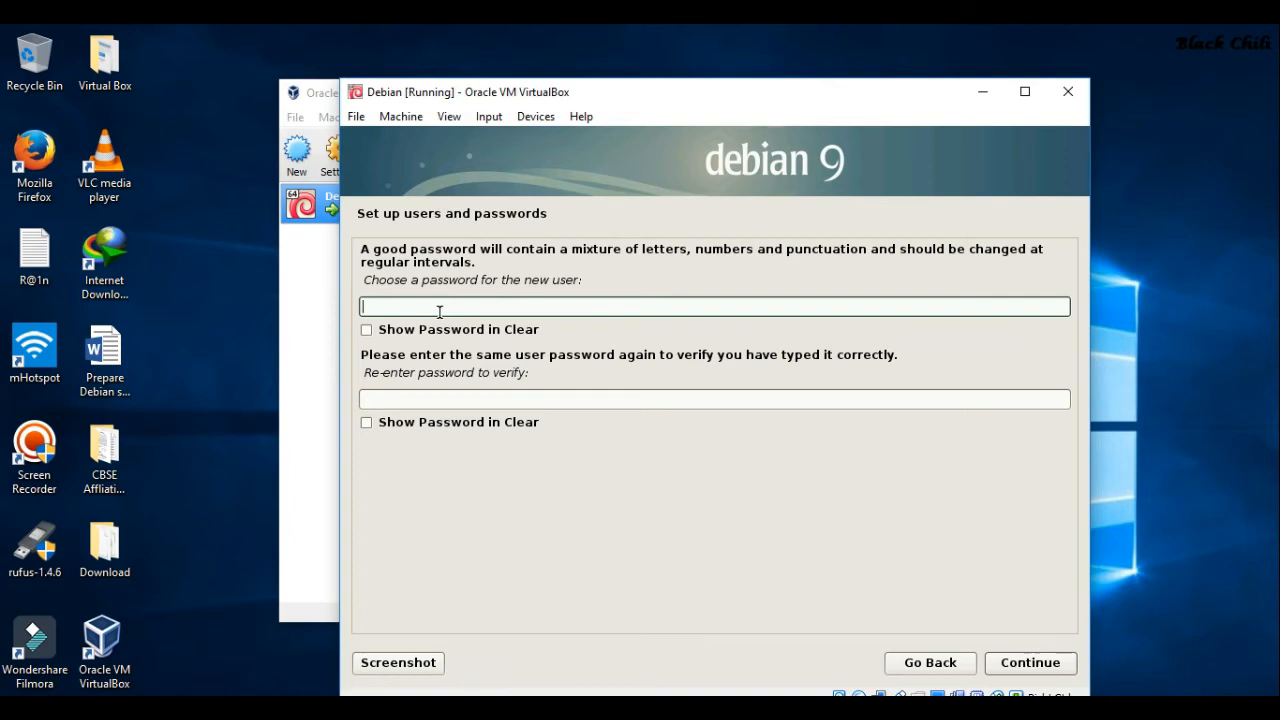
Type the new user's password, retype it in the verify field, and continue
text(•••••••••)
key(Tab)
key(Tab)
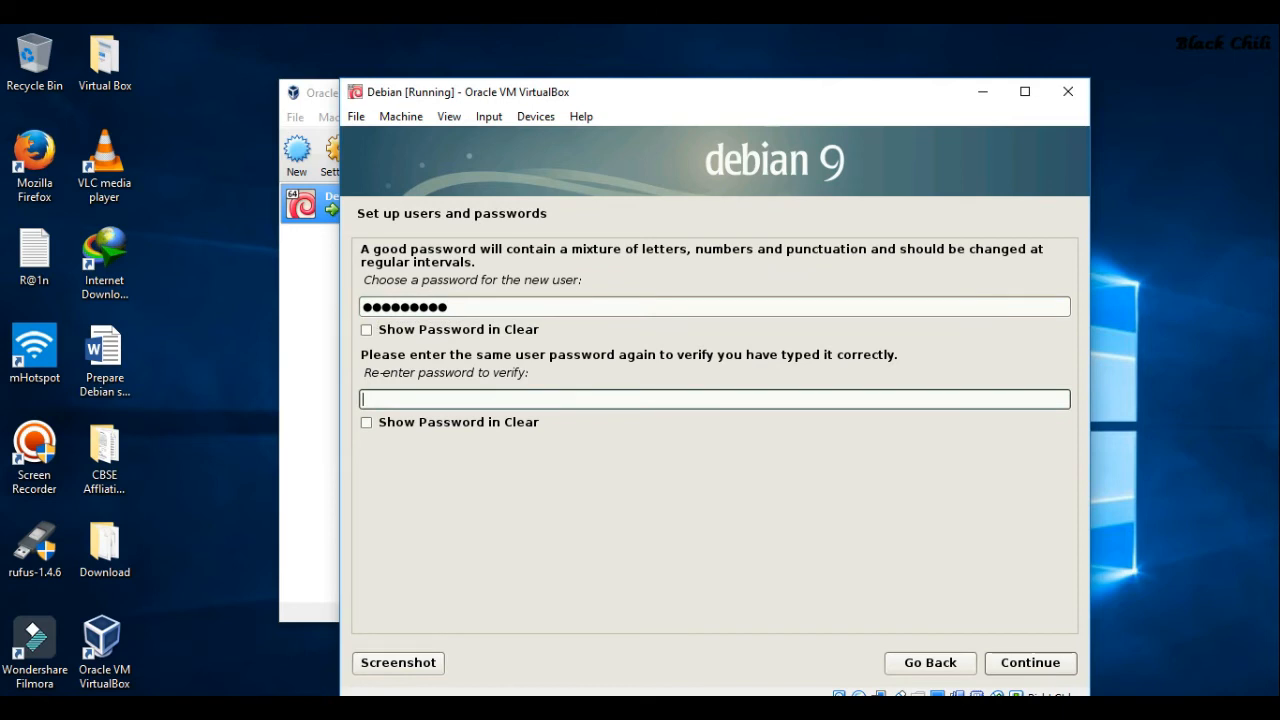
text(•••••••••)
click(1043, 672)
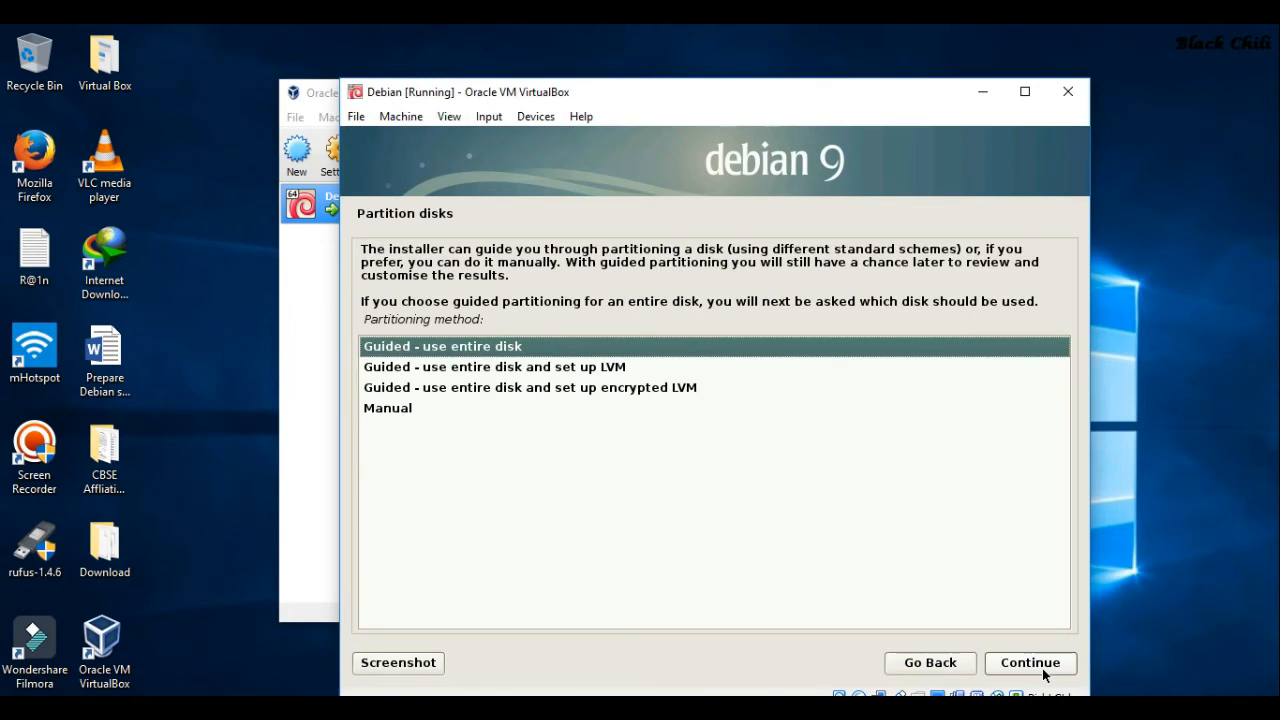
Use guided partitioning on the whole 12.9 GB VBOX disk, with all files in one partition
click(1030, 664)
click(1042, 672)
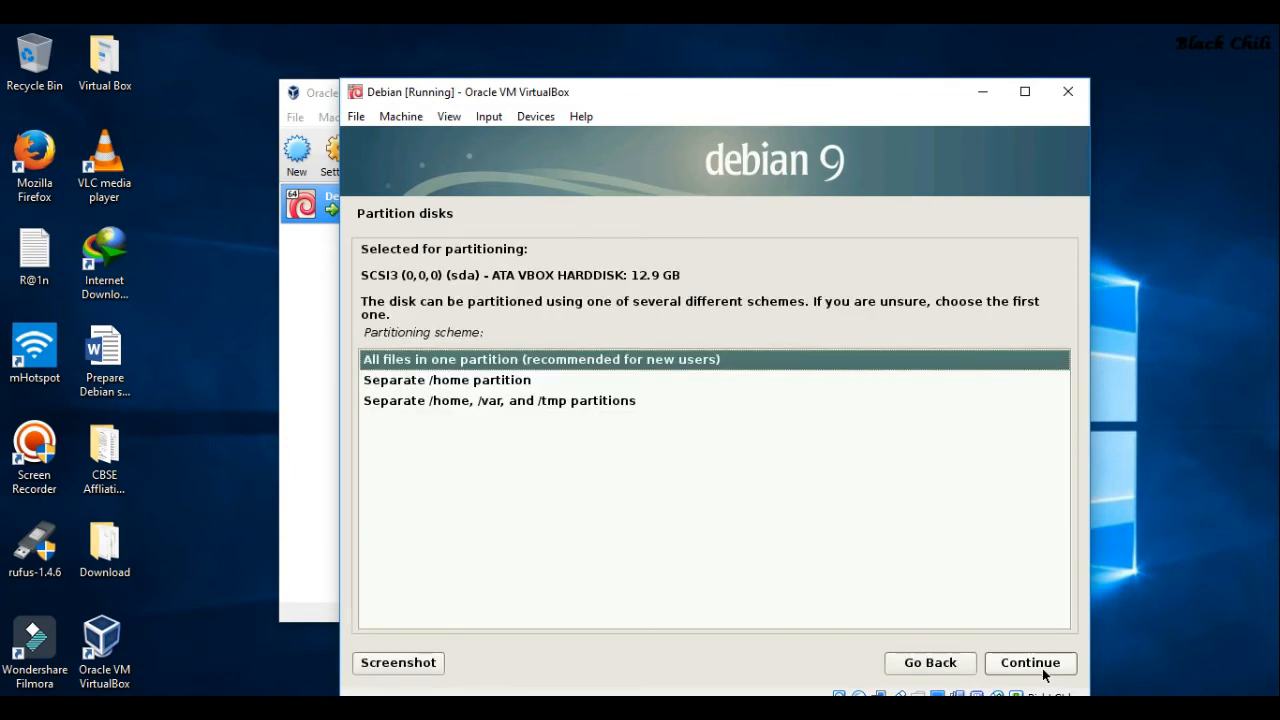
click(1040, 670)
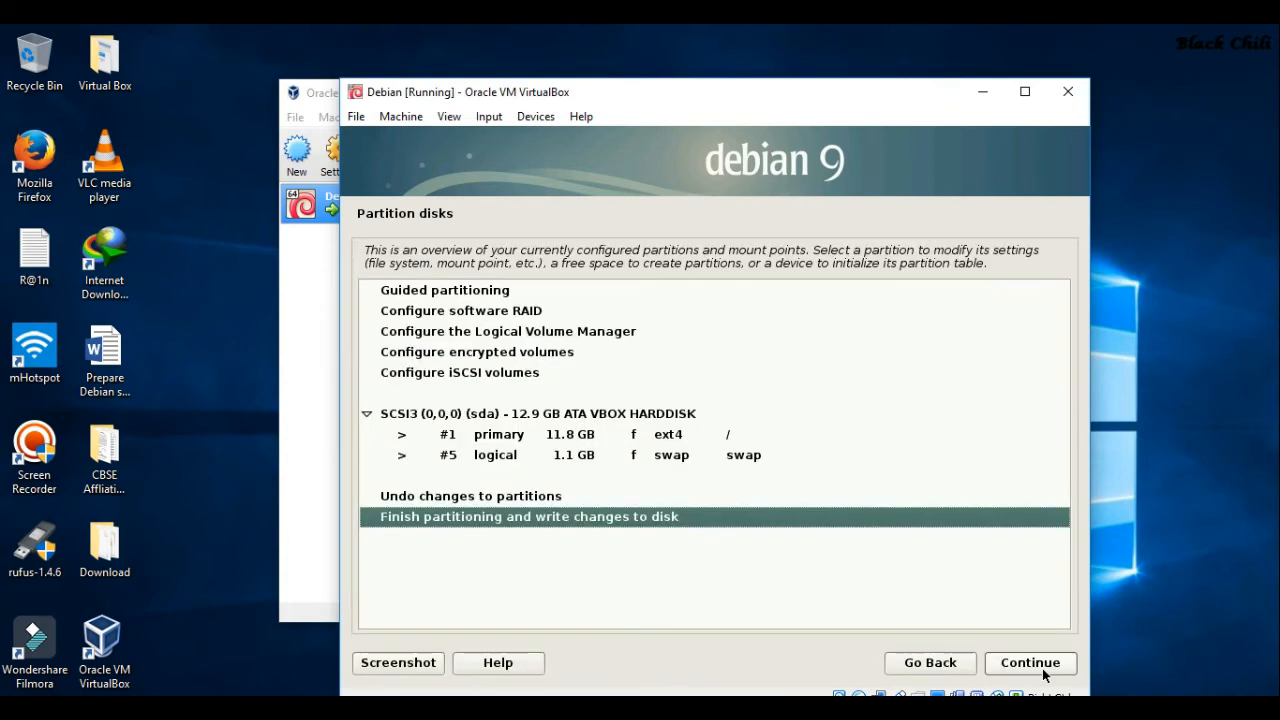
click(543, 443)
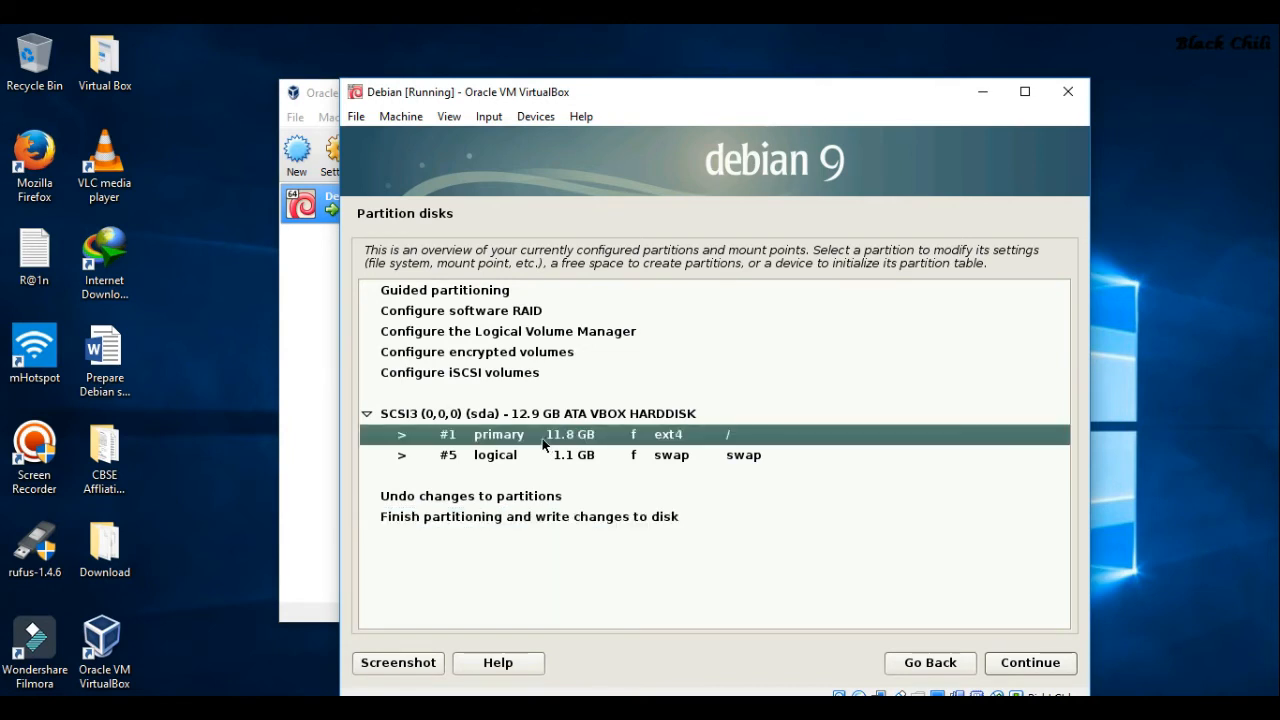
Finish partitioning and confirm writing the ext4 and swap partitions to disk
click(503, 520)
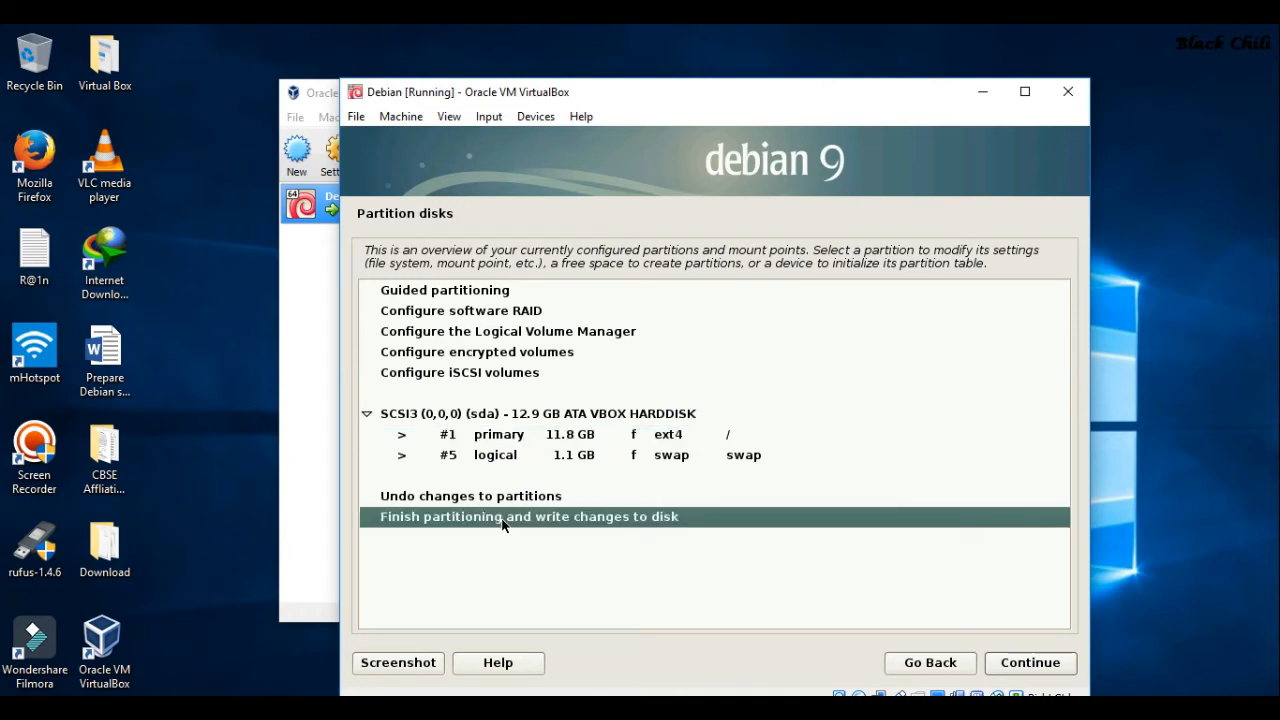
click(1005, 667)
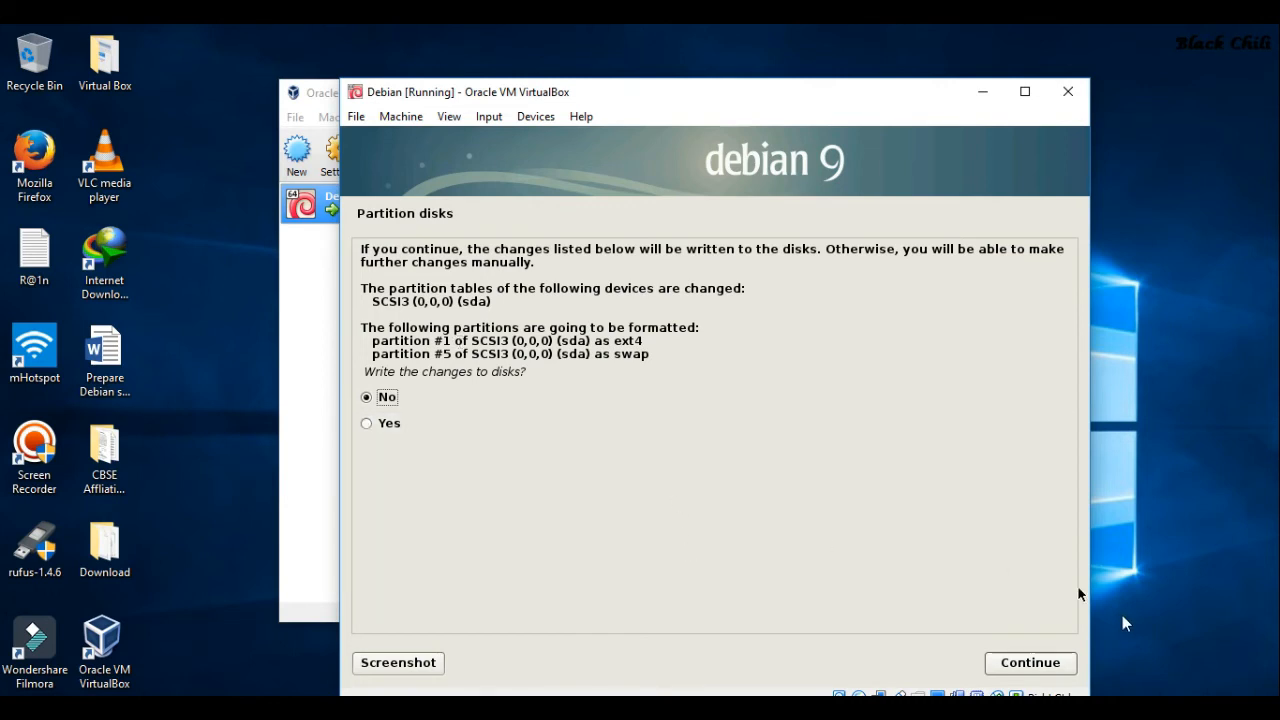
click(1027, 672)
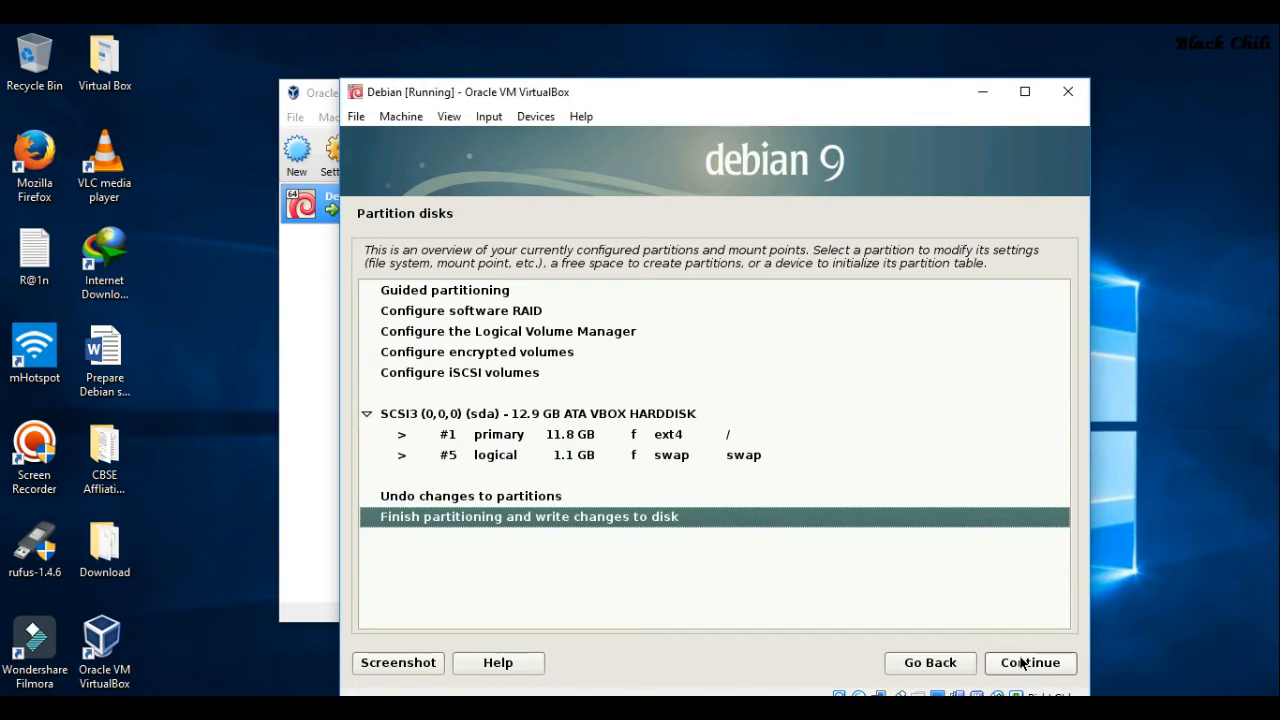
click(1021, 662)
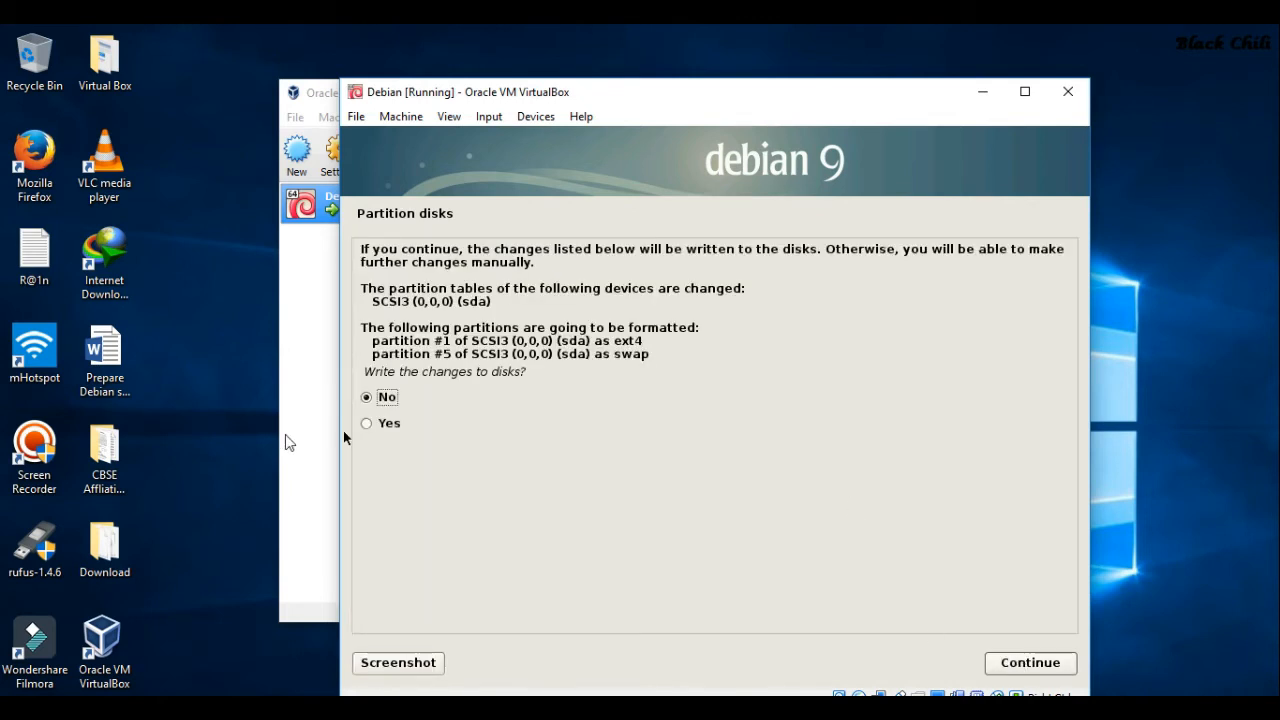
click(392, 424)
click(1024, 665)
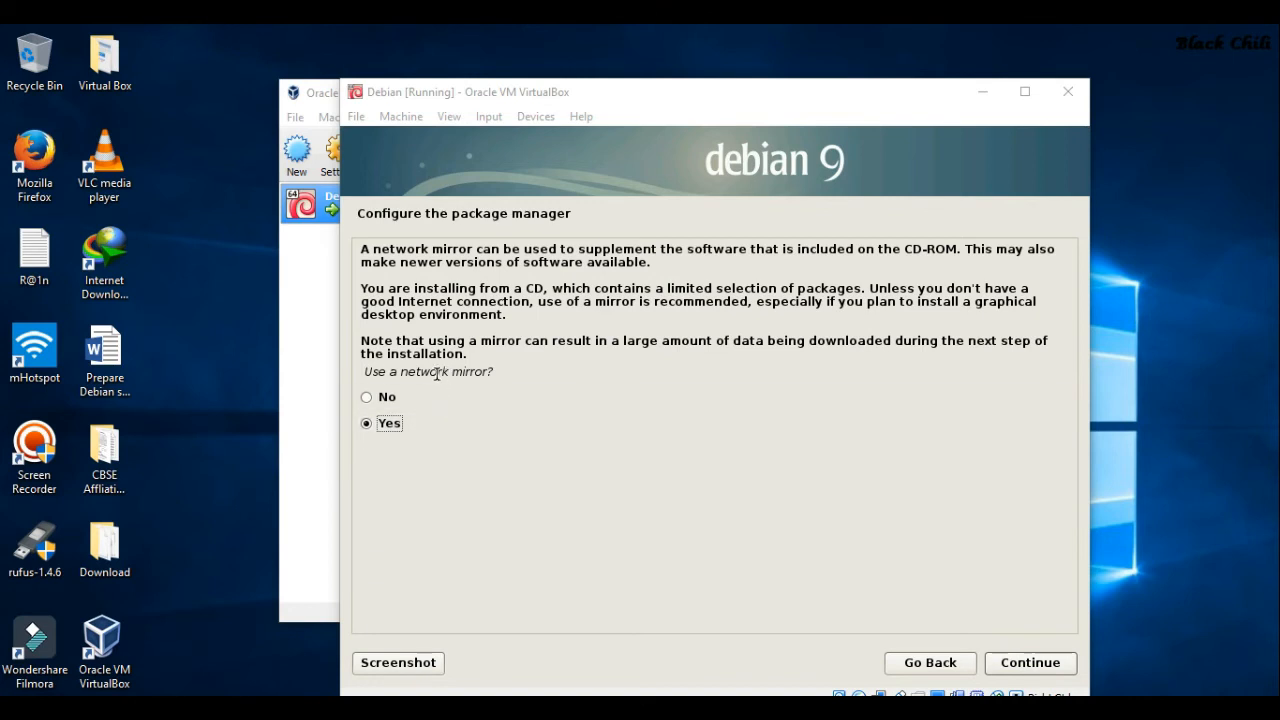
Answer No to both the network mirror and the popularity-contest package survey
click(367, 396)
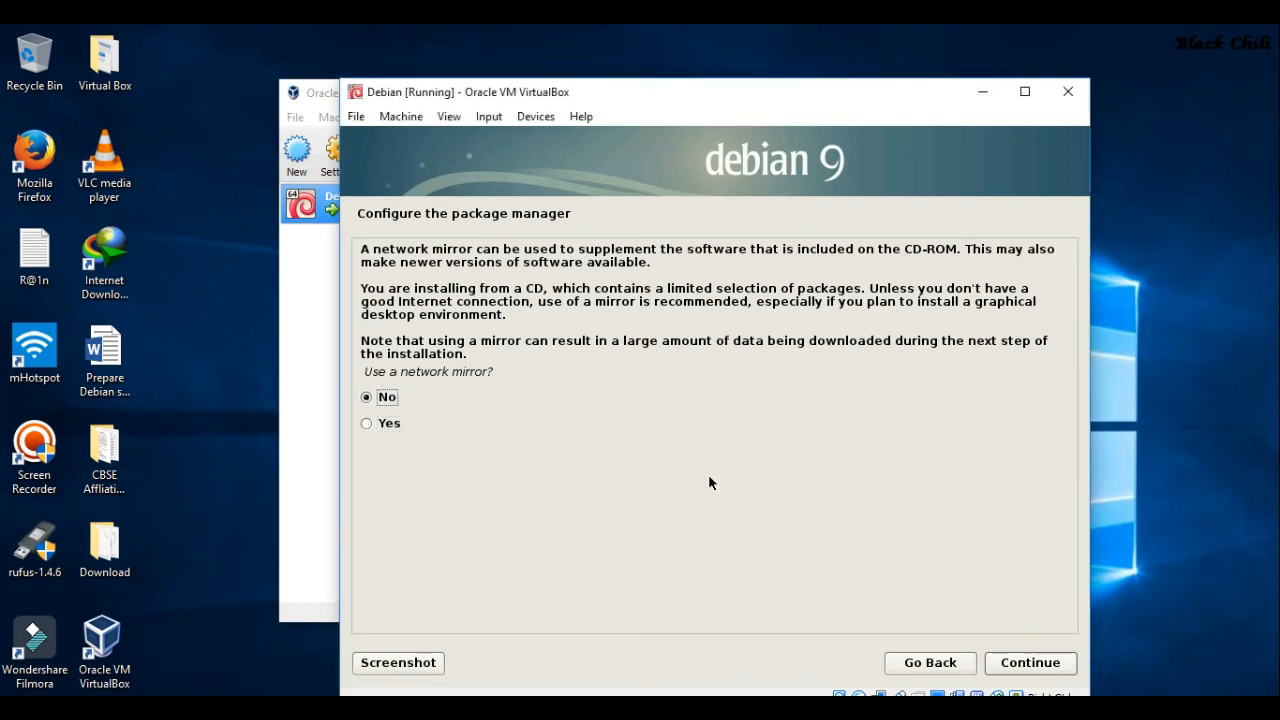
click(1030, 663)
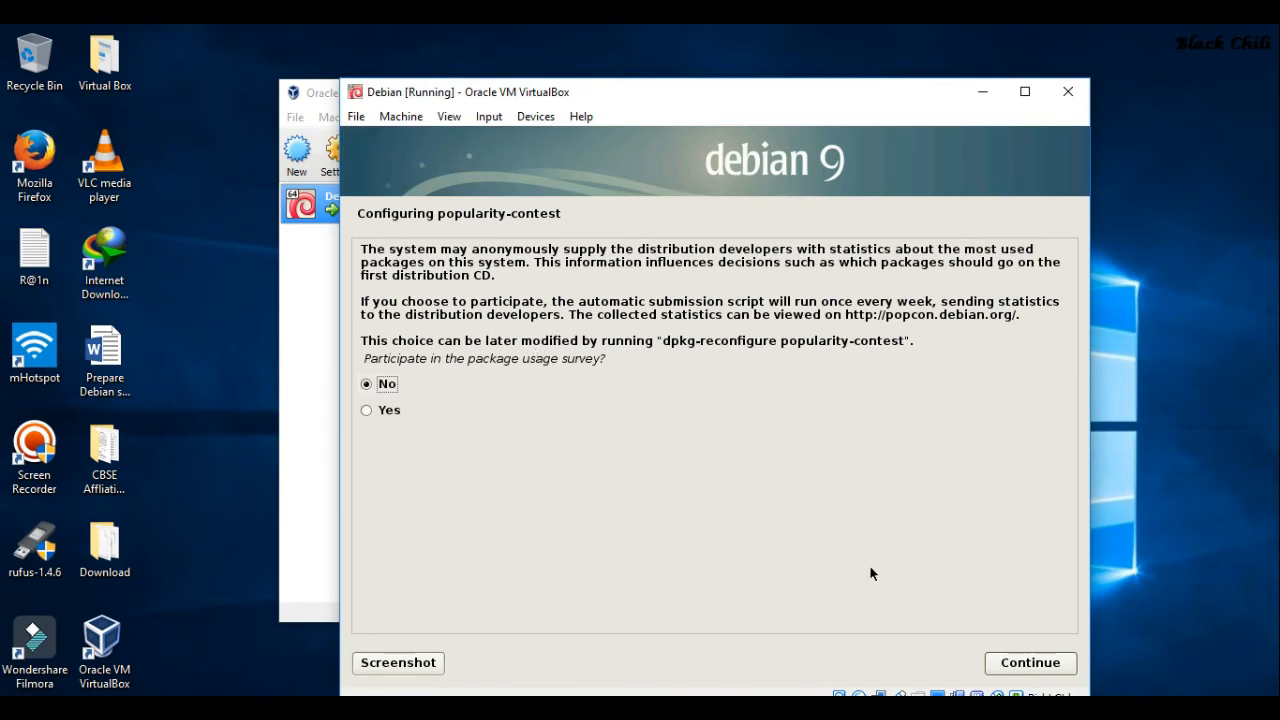
click(1058, 665)
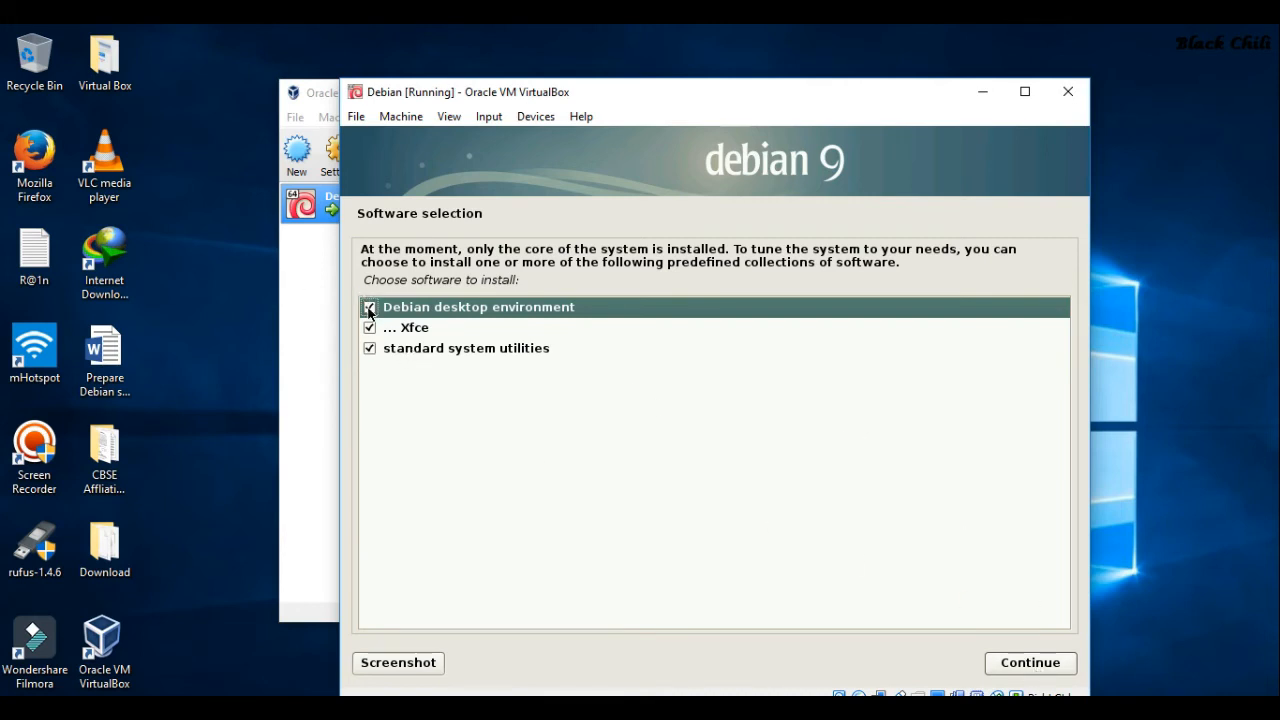
Install the ticked Debian desktop environment, Xfce and standard system utilities
click(1032, 670)
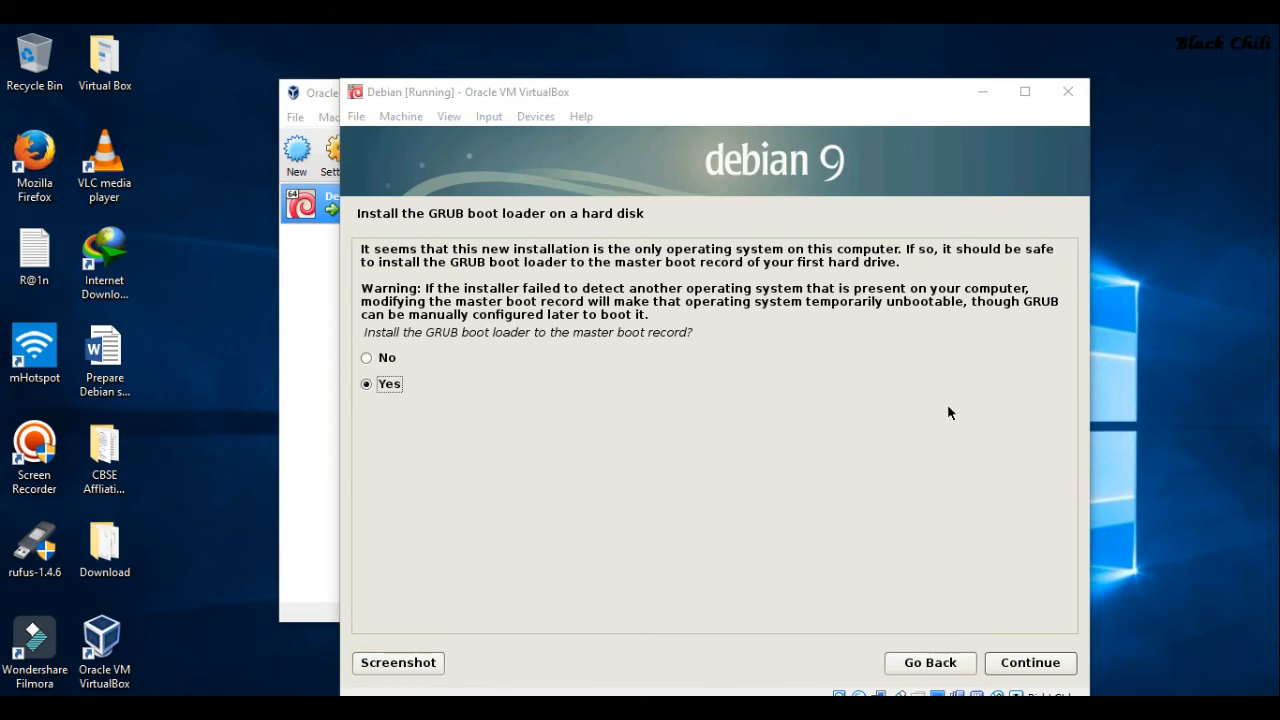
Install GRUB to the master boot record on /dev/sda, then maximize the VM window
click(1027, 667)
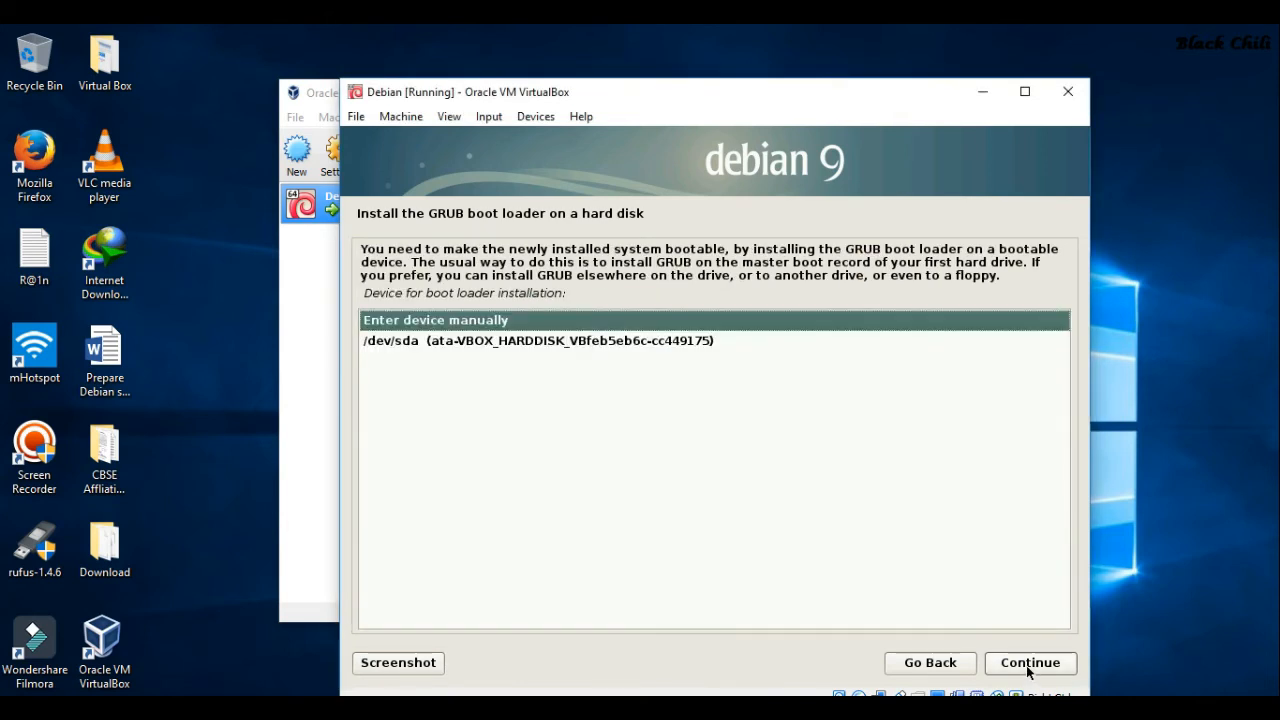
click(548, 343)
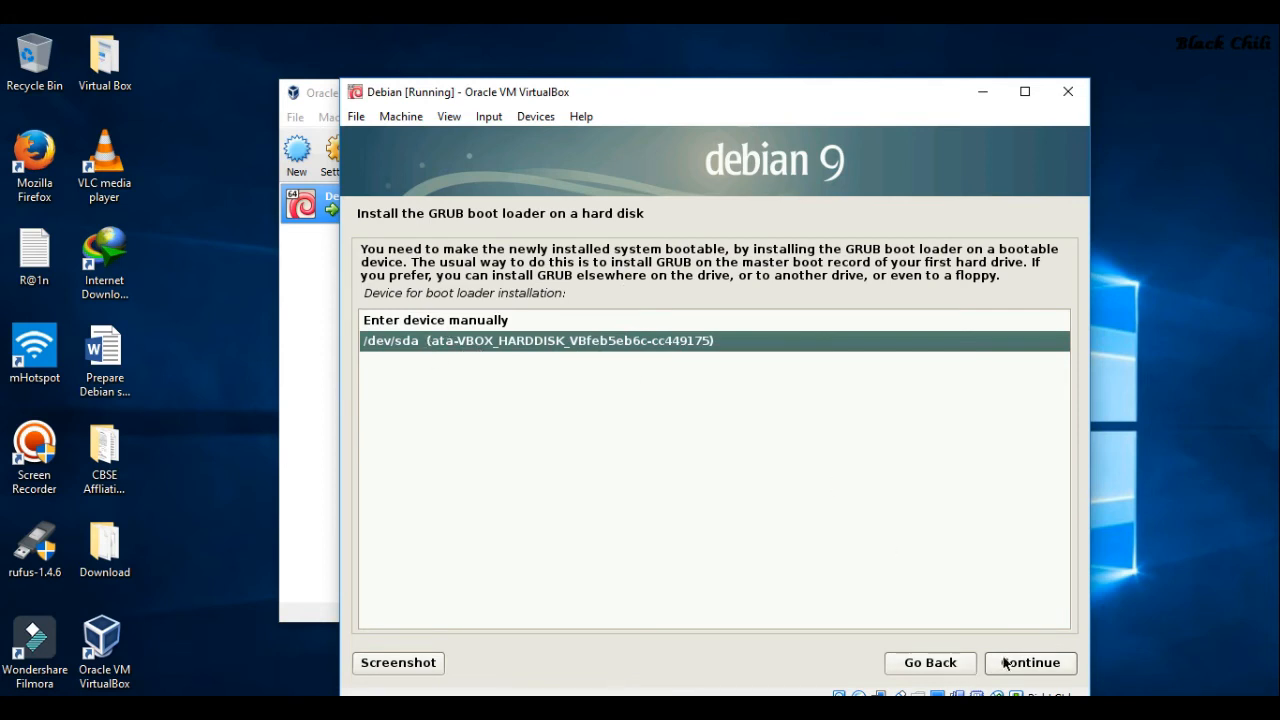
click(1035, 663)
drag(757, 97, 740, 75)
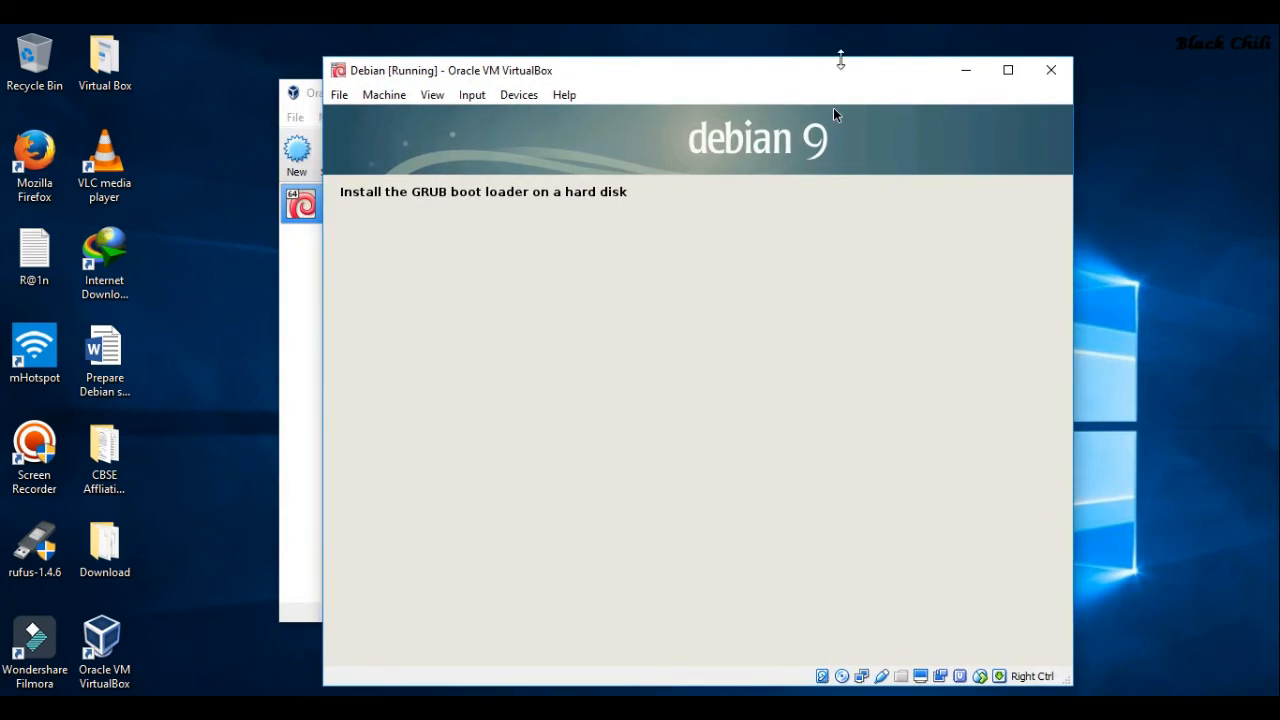
click(1008, 70)
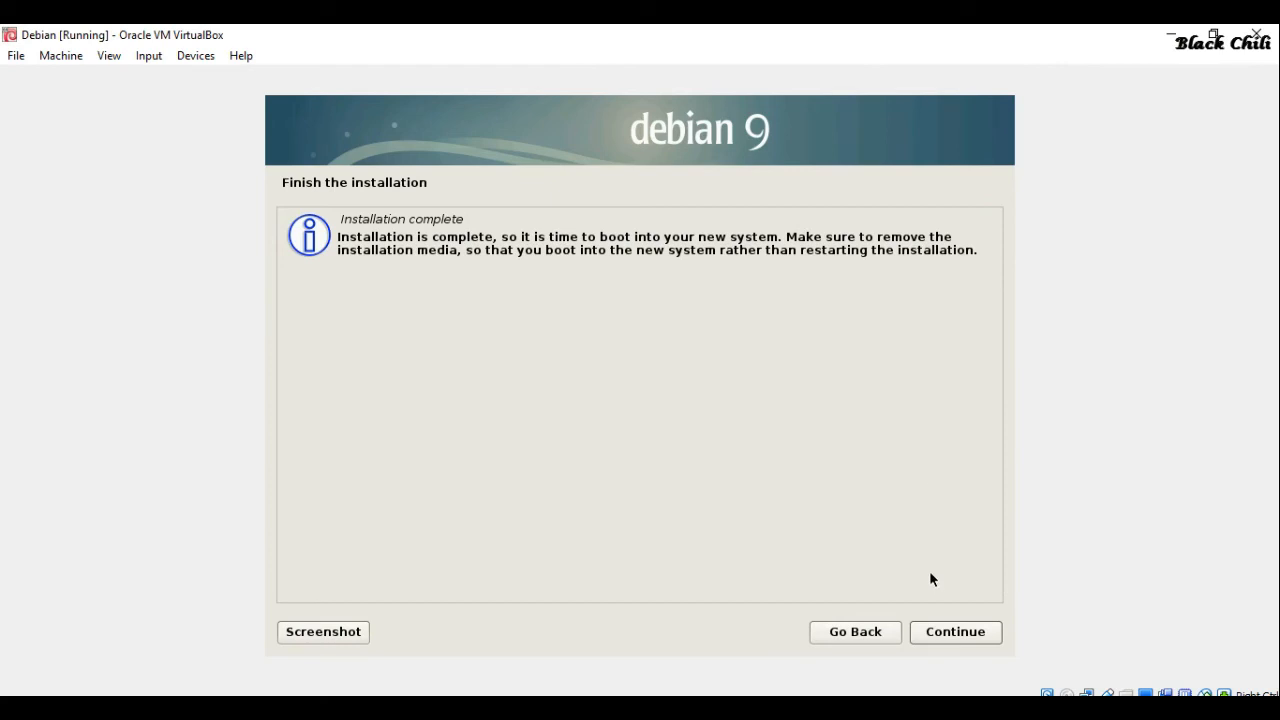
Continue from the Installation complete page to reboot the VM
click(954, 631)
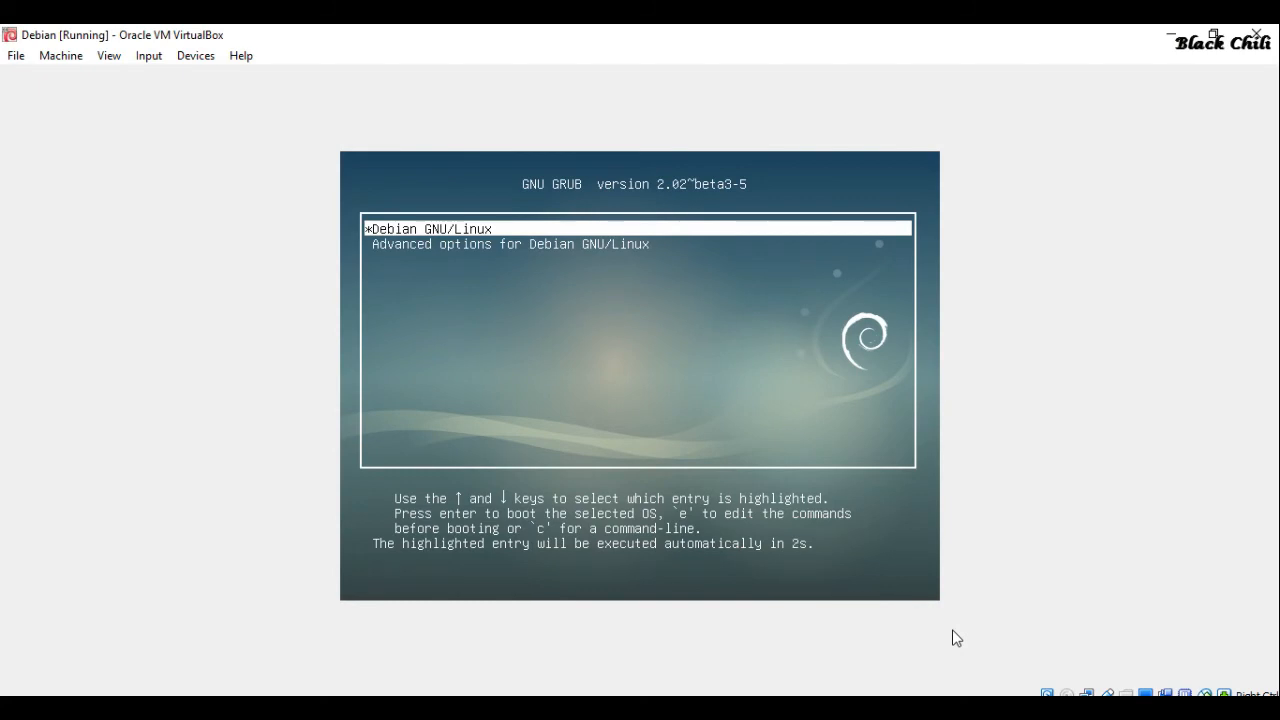
Boot the Debian GNU/Linux entry from the GRUB menu
key(Return)
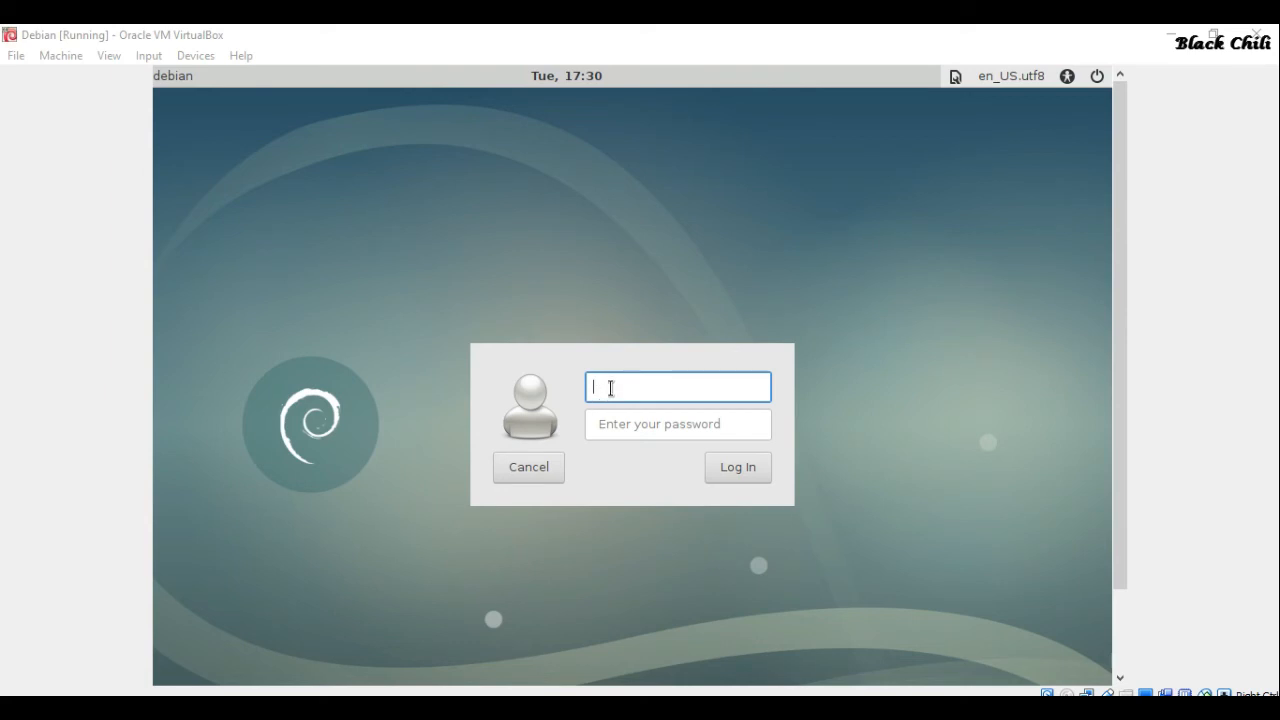
Log in to Debian by entering the user's username and account password
text(ibrary)
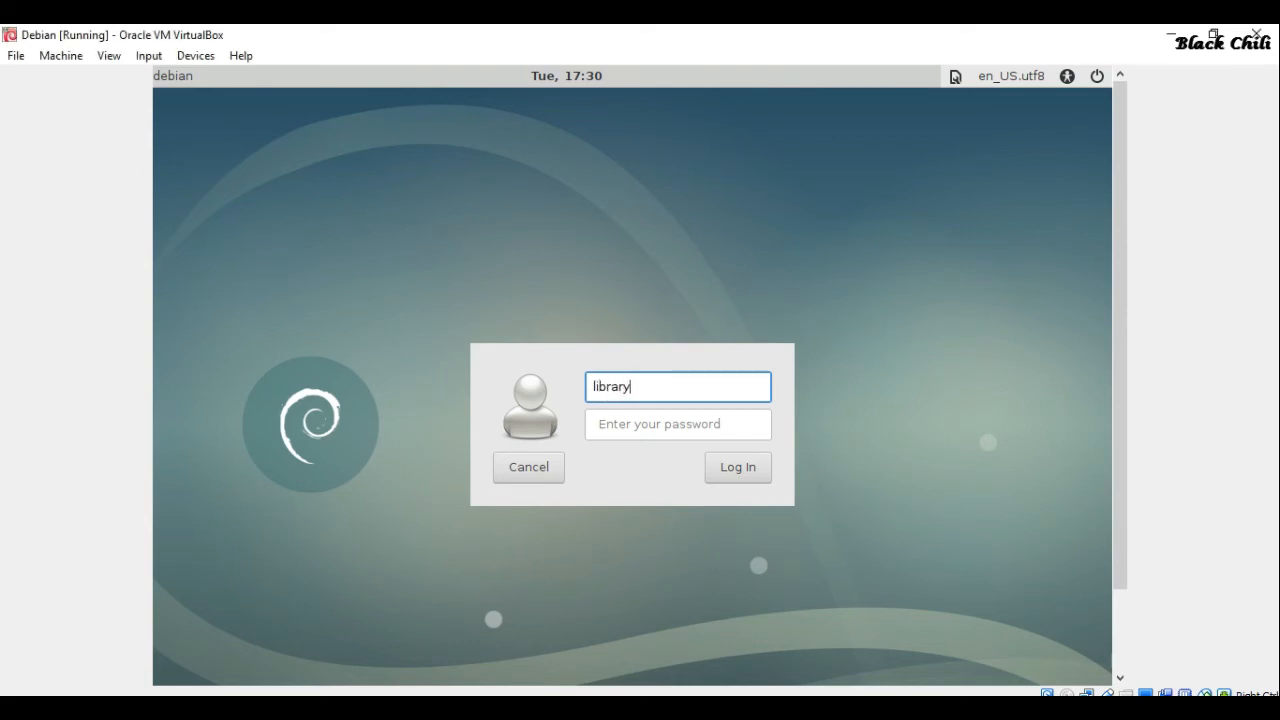
key(Tab)
text(******)
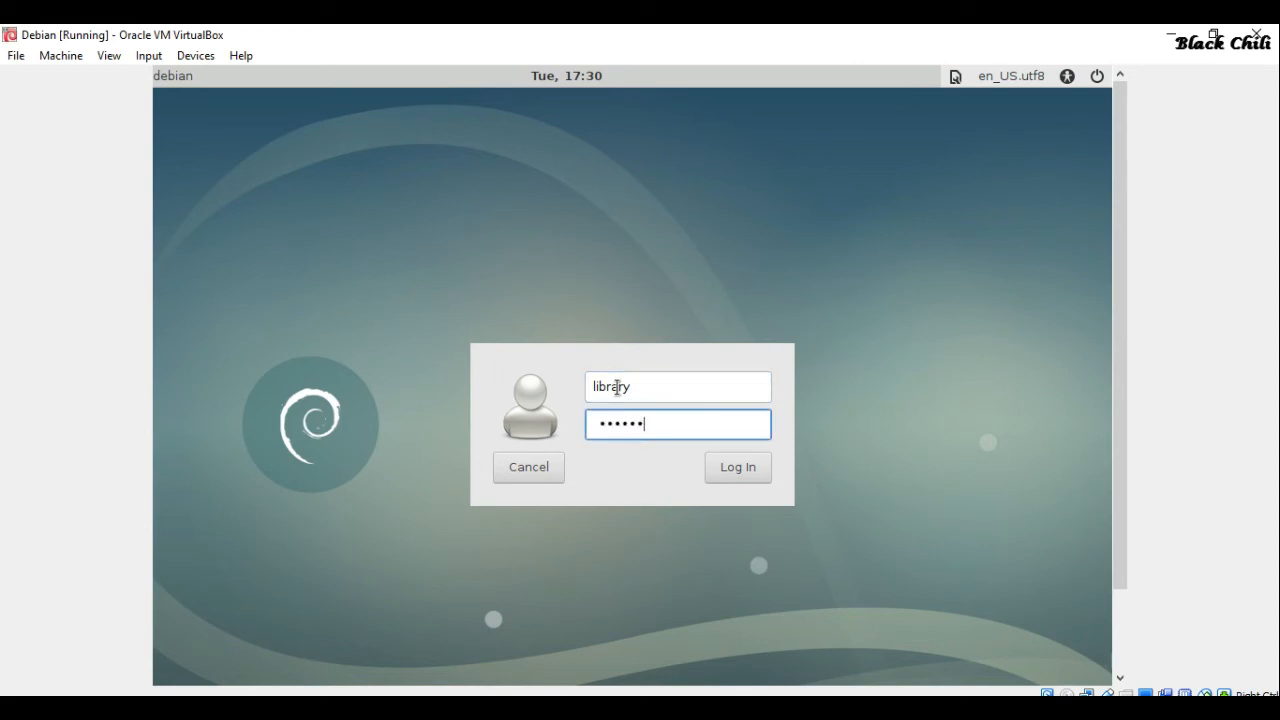
text(***)
click(737, 478)
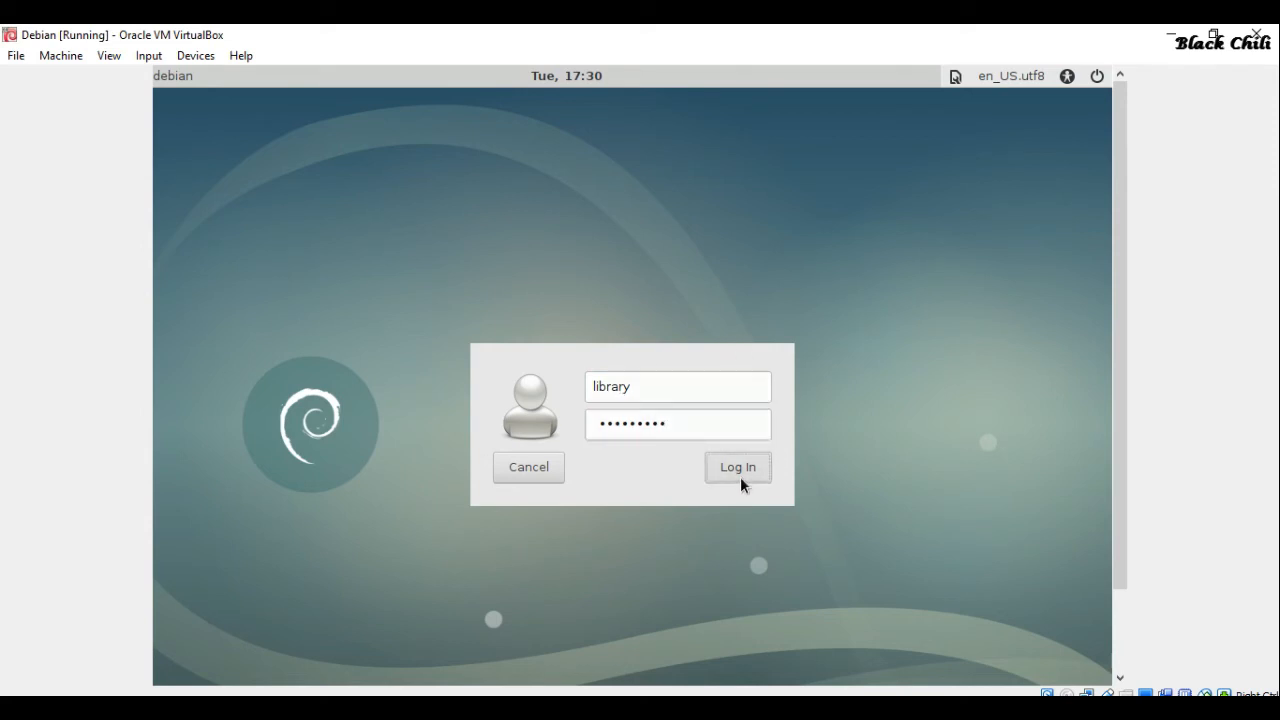
Choose 'Use default config' for the Xfce panel on first login
drag(1118, 229, 1127, 203)
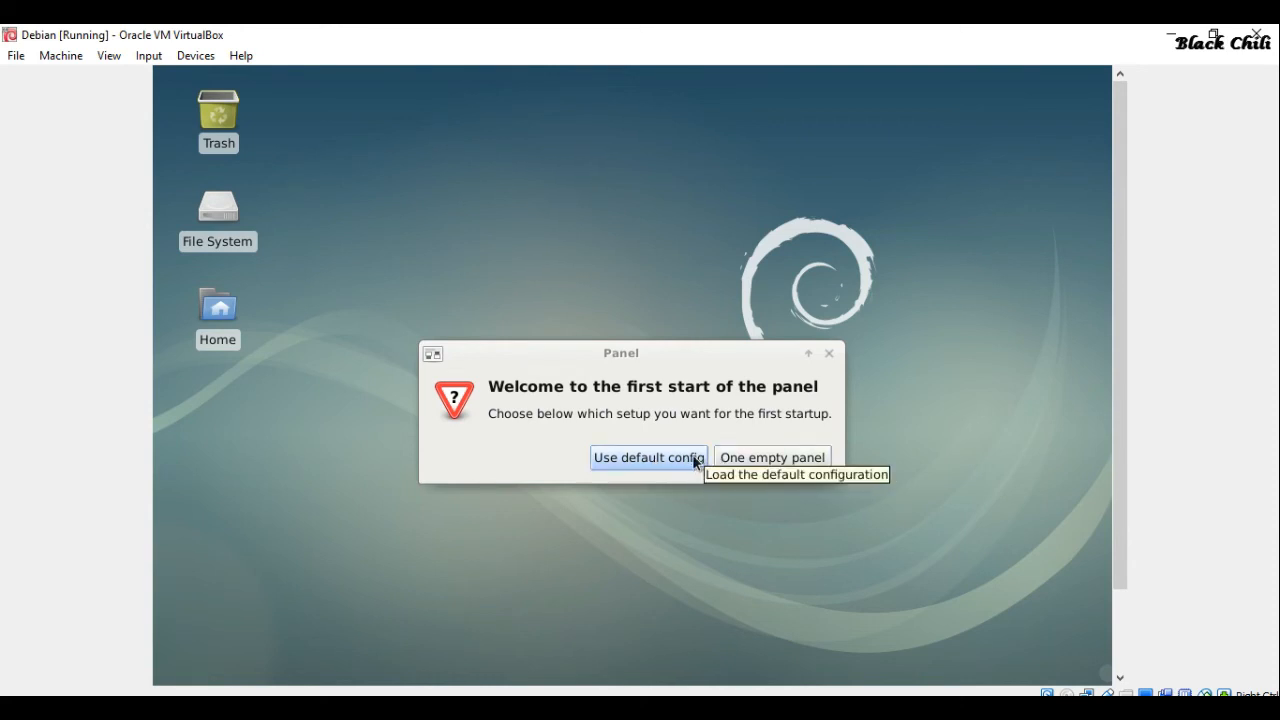
click(694, 457)
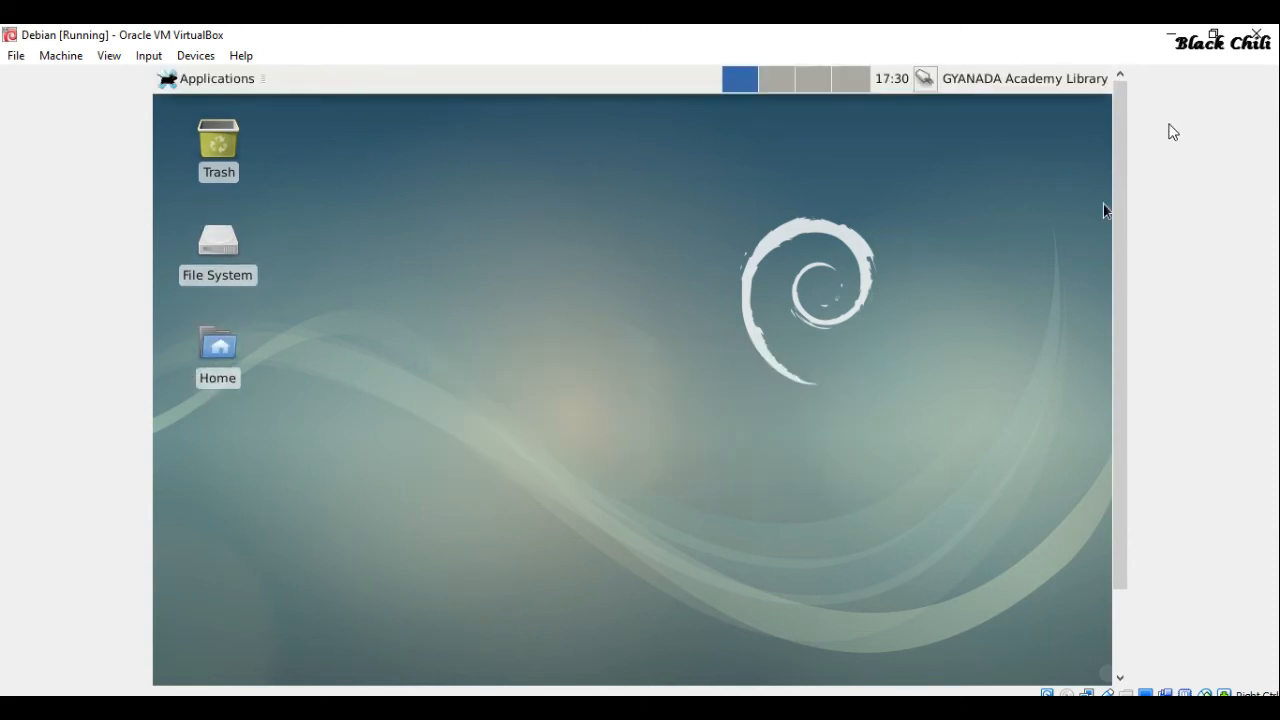
Restore the VM window to normal size, then minimize and bring back the Manager and Debian windows
click(1213, 35)
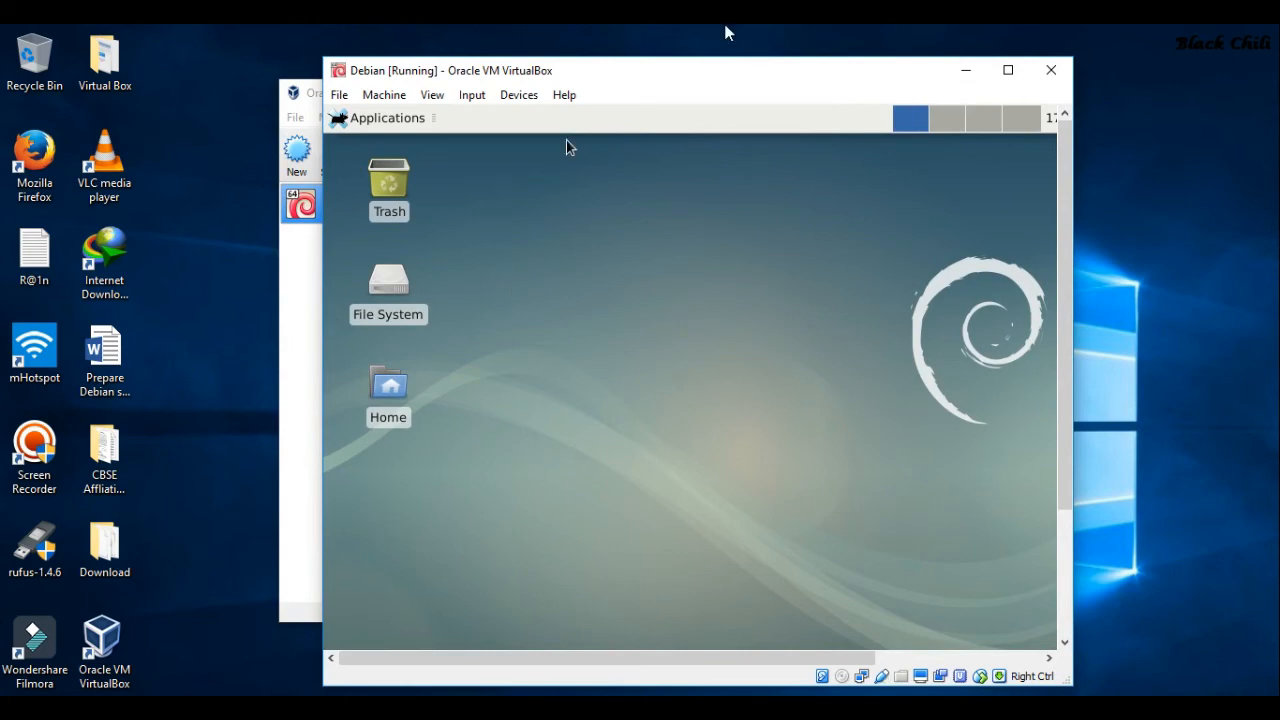
click(966, 76)
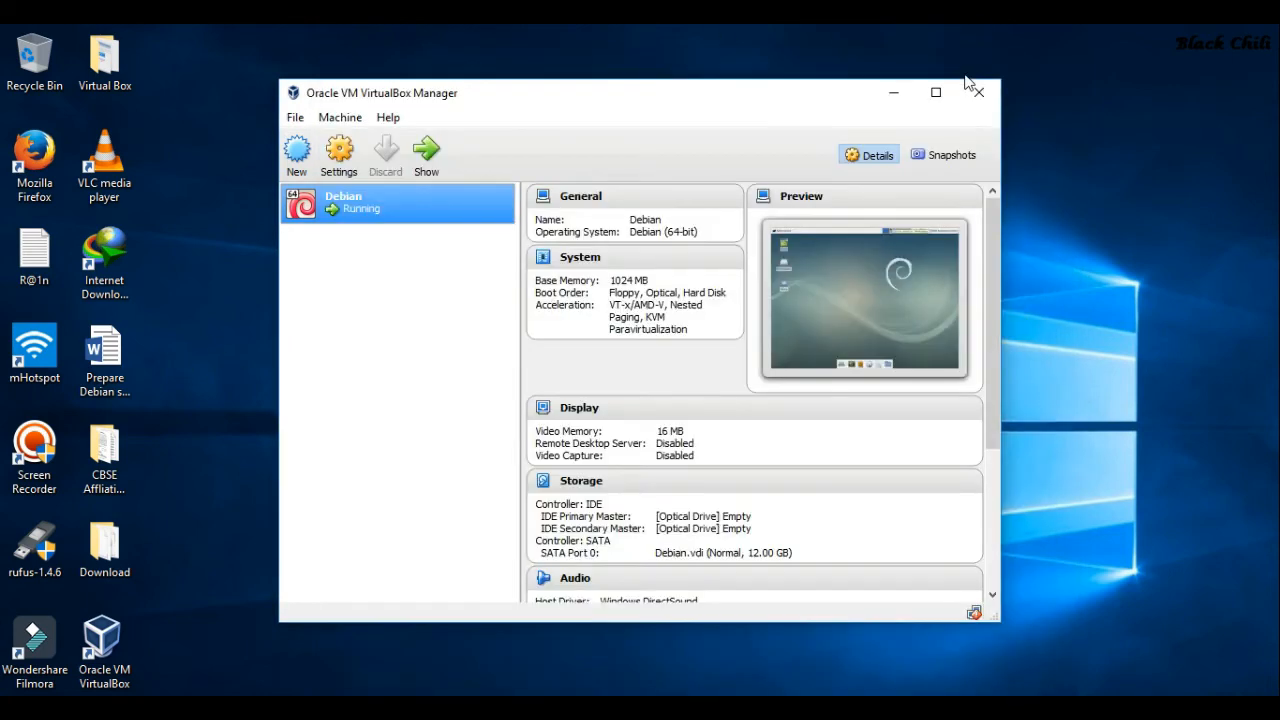
click(891, 98)
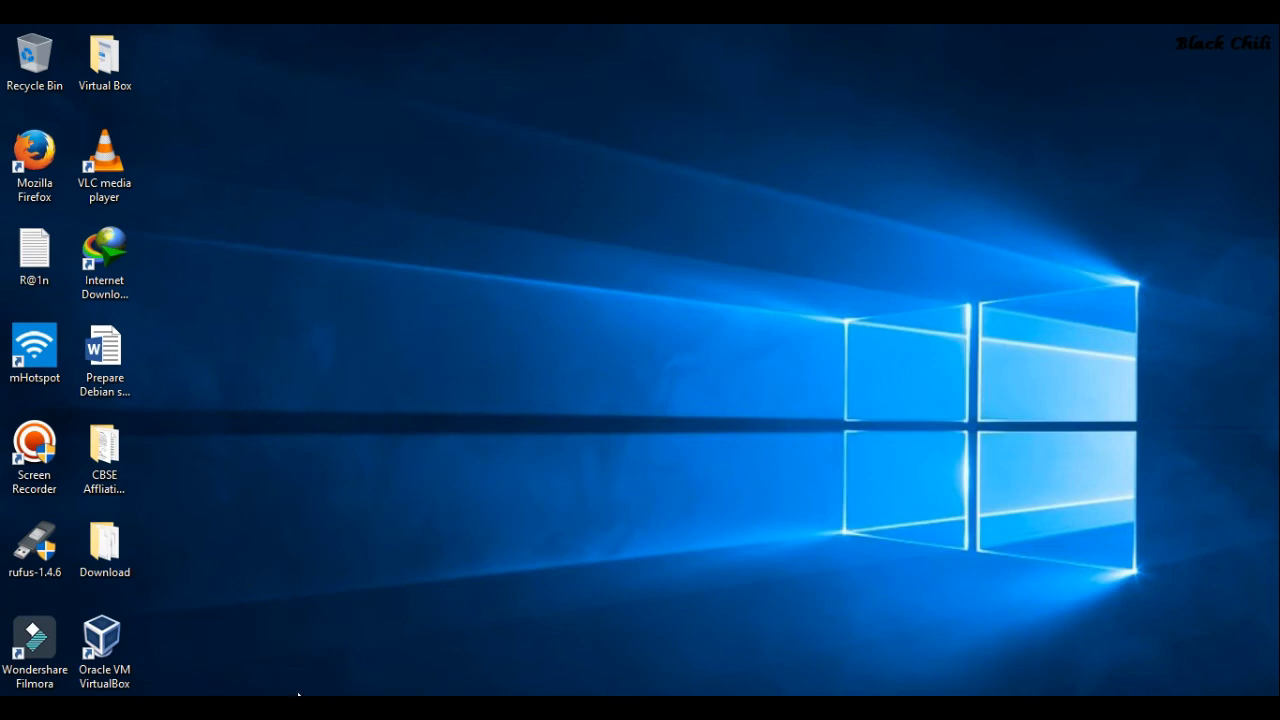
mouse_move(343, 712)
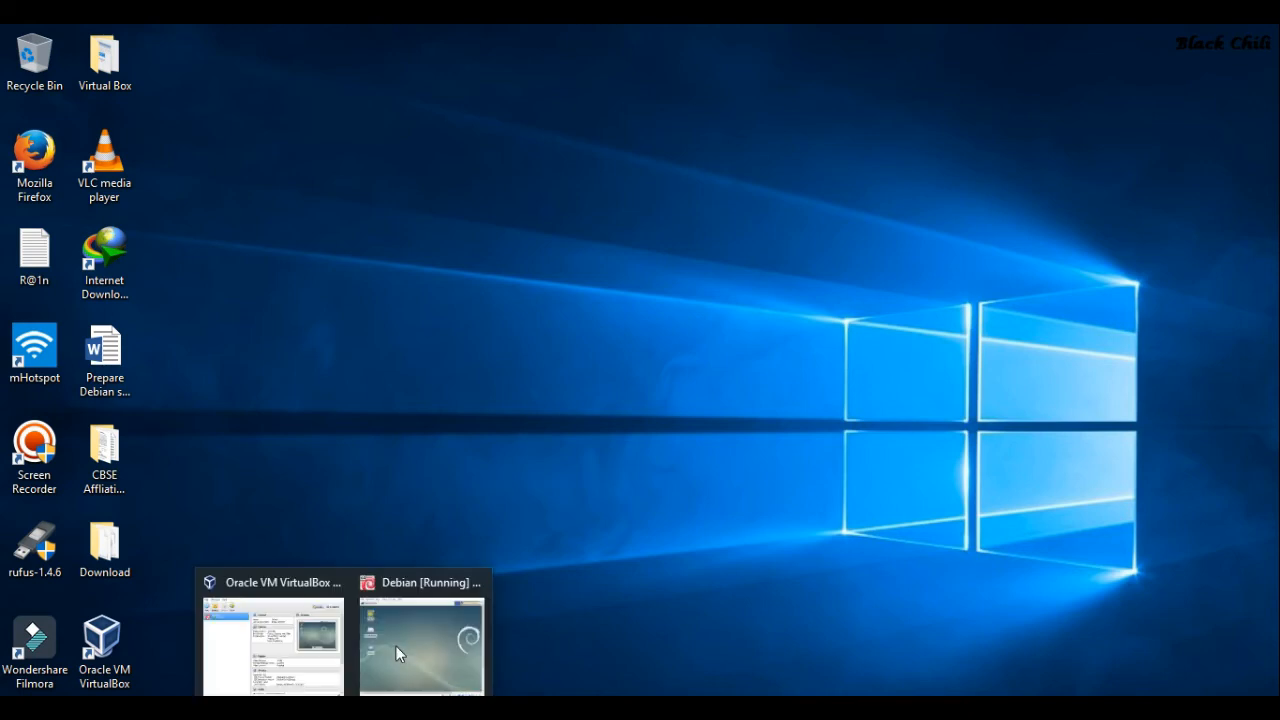
click(396, 646)
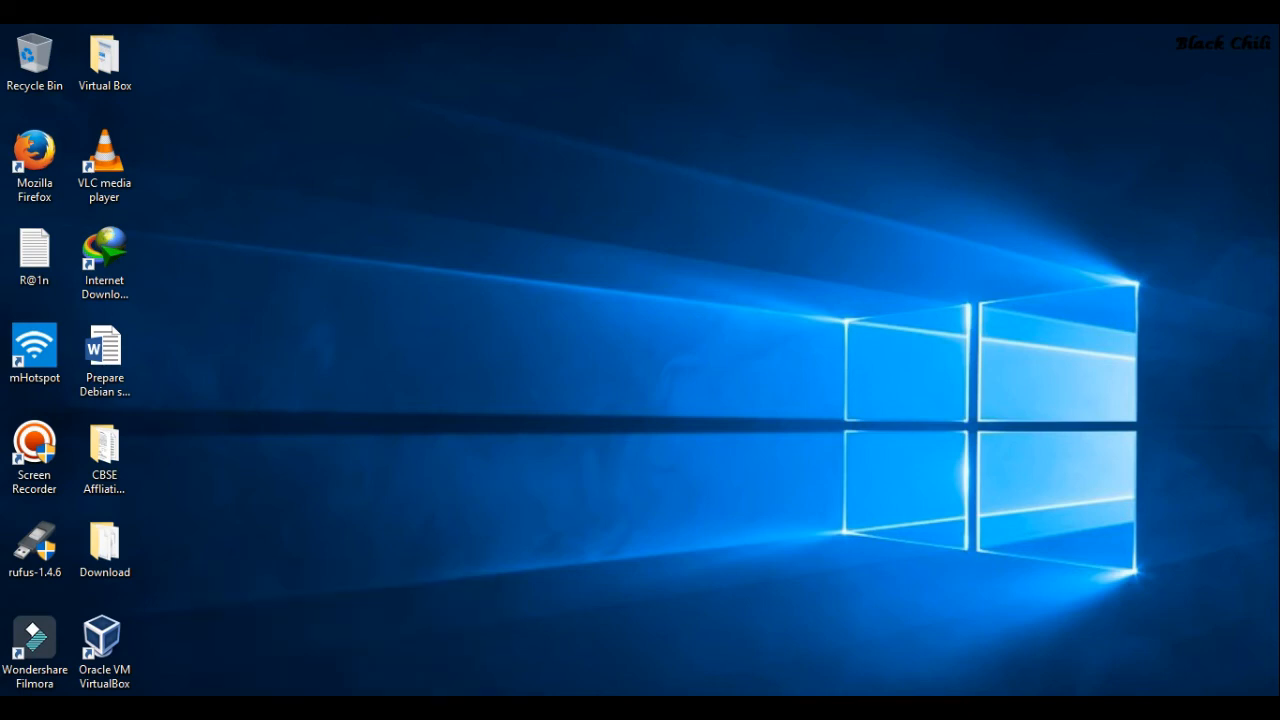
click(966, 70)
mouse_move(345, 708)
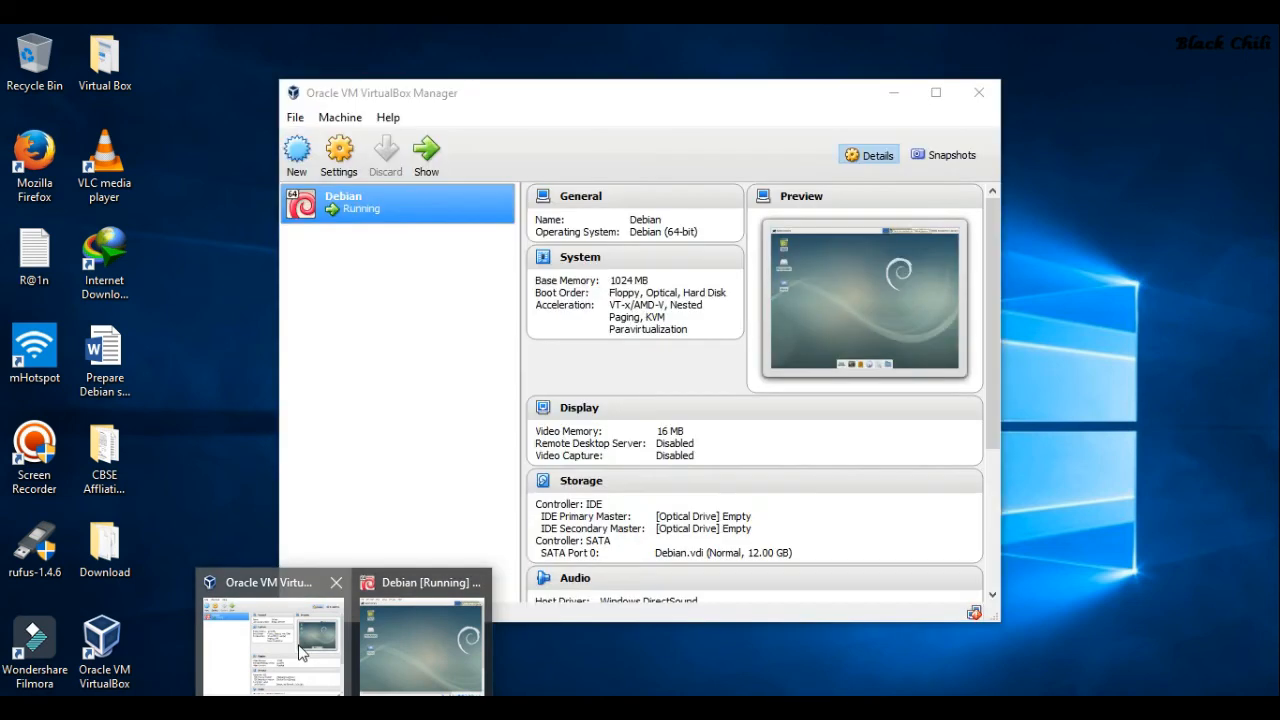
click(299, 646)
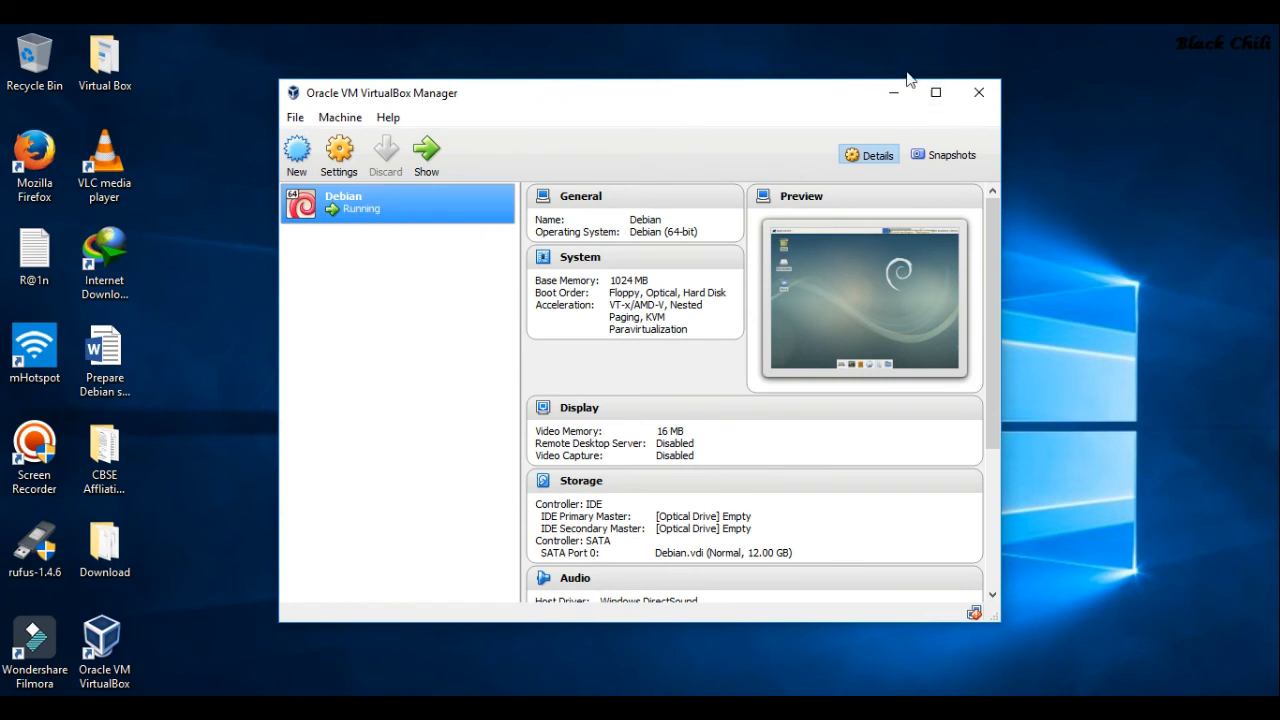
click(890, 98)
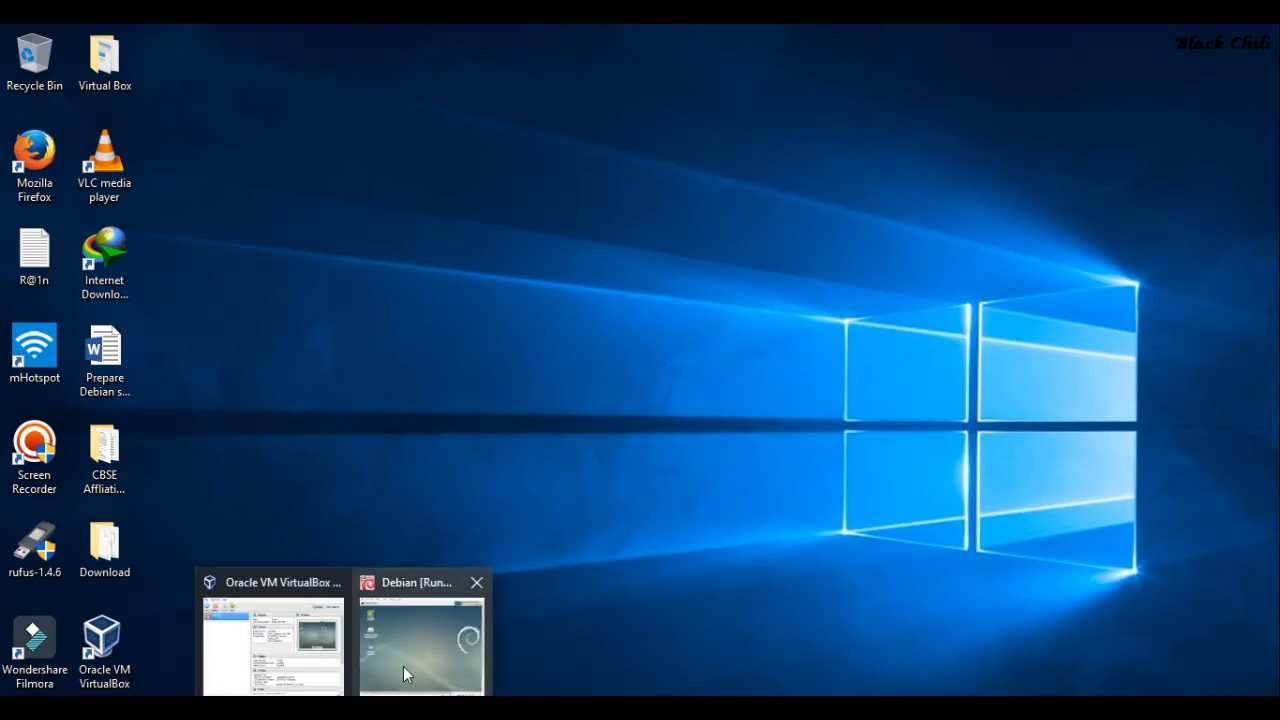
click(403, 666)
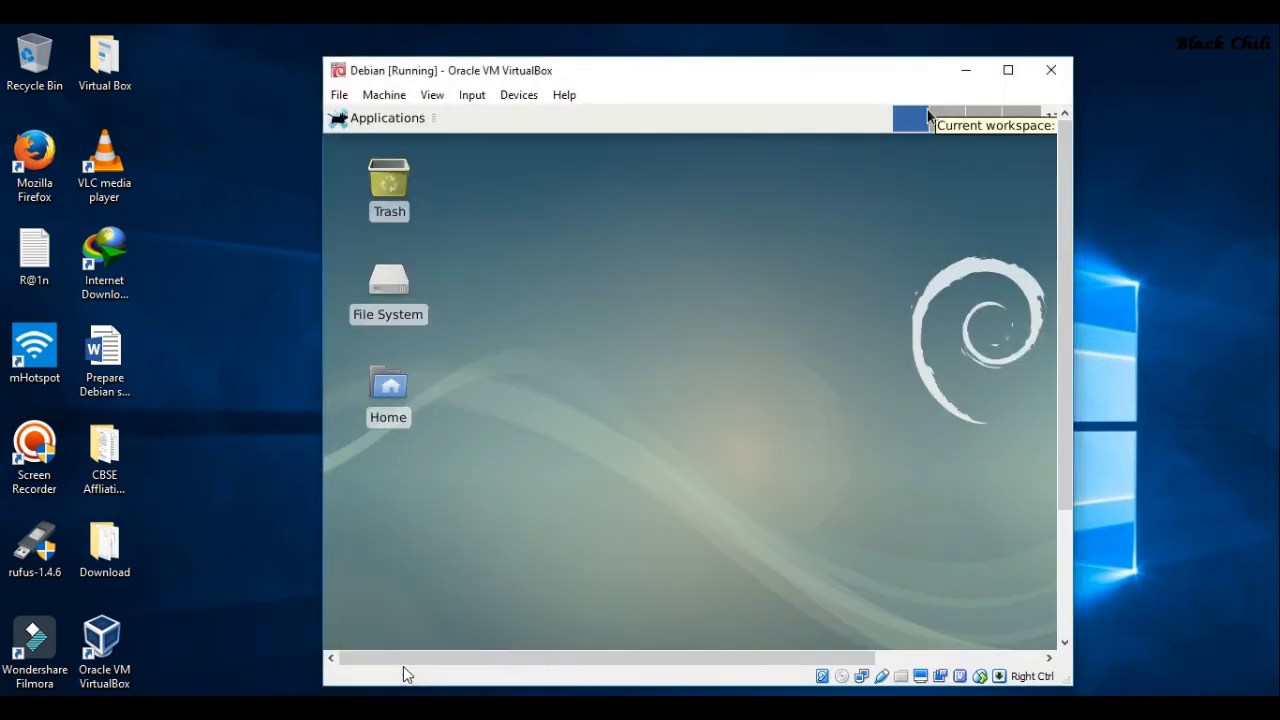
Maximize the Debian VM window and look through the Applications menu
click(1008, 70)
click(209, 79)
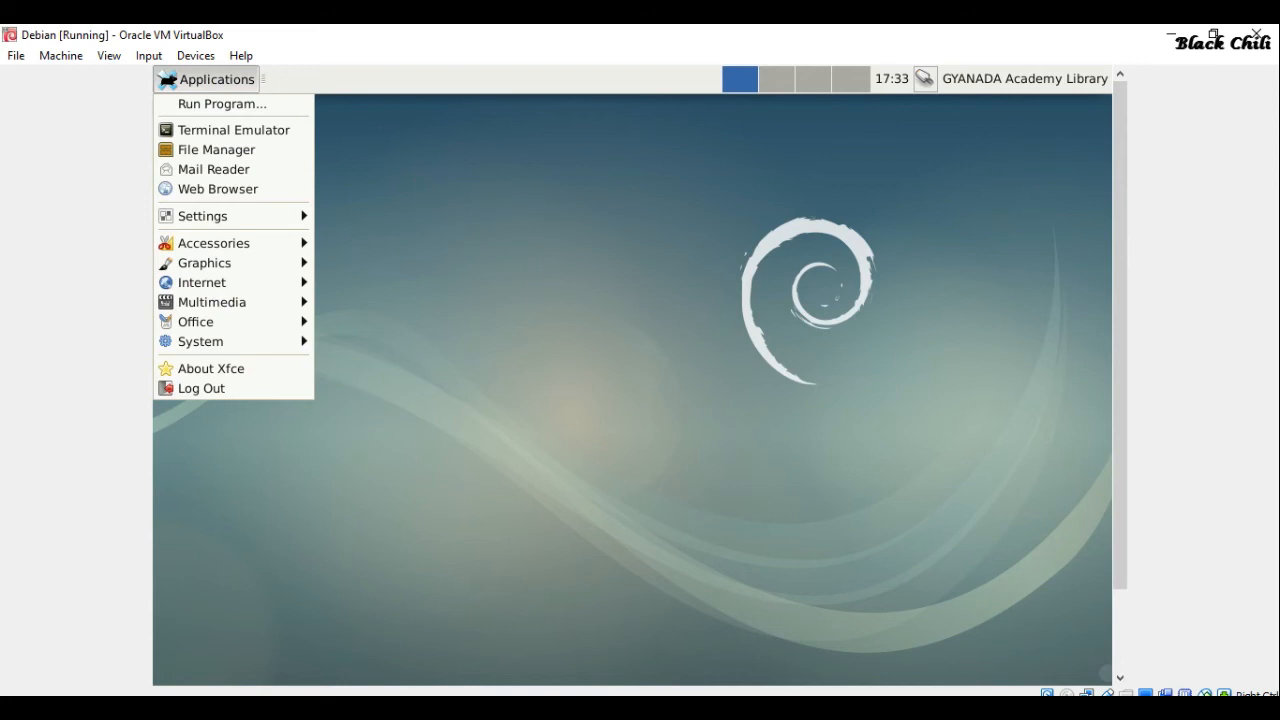
click(447, 187)
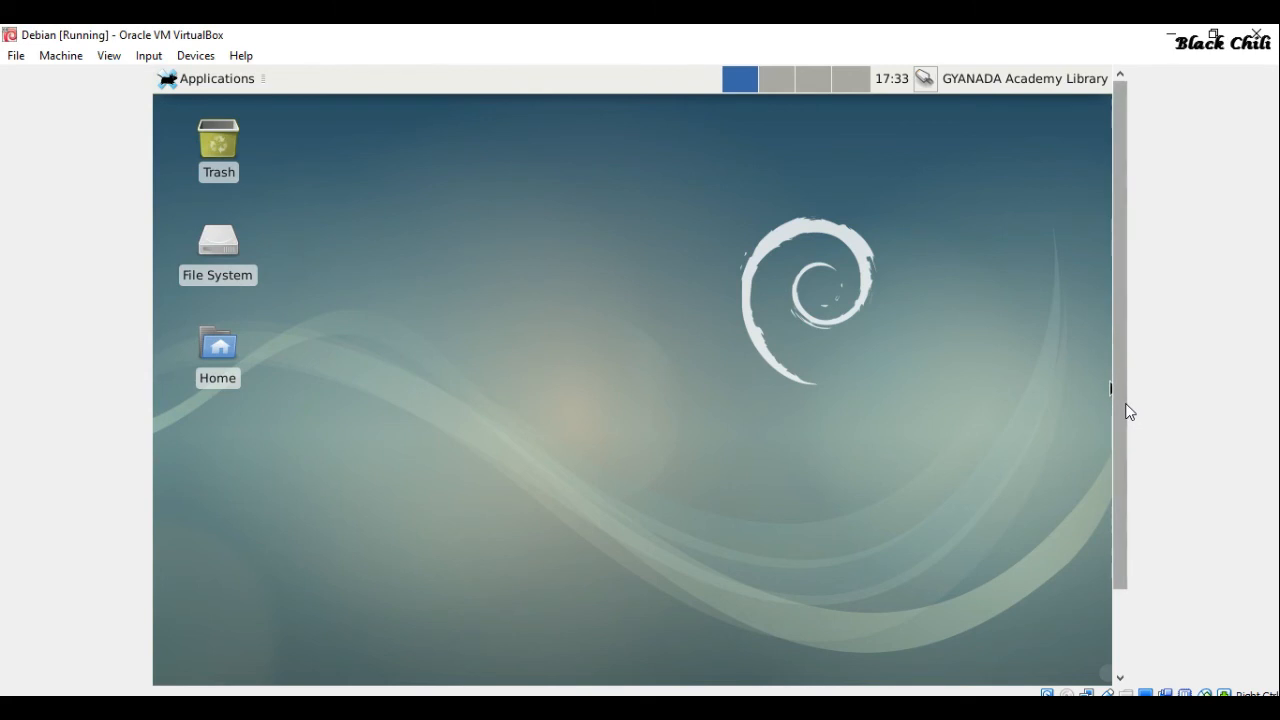
drag(1125, 415, 1123, 543)
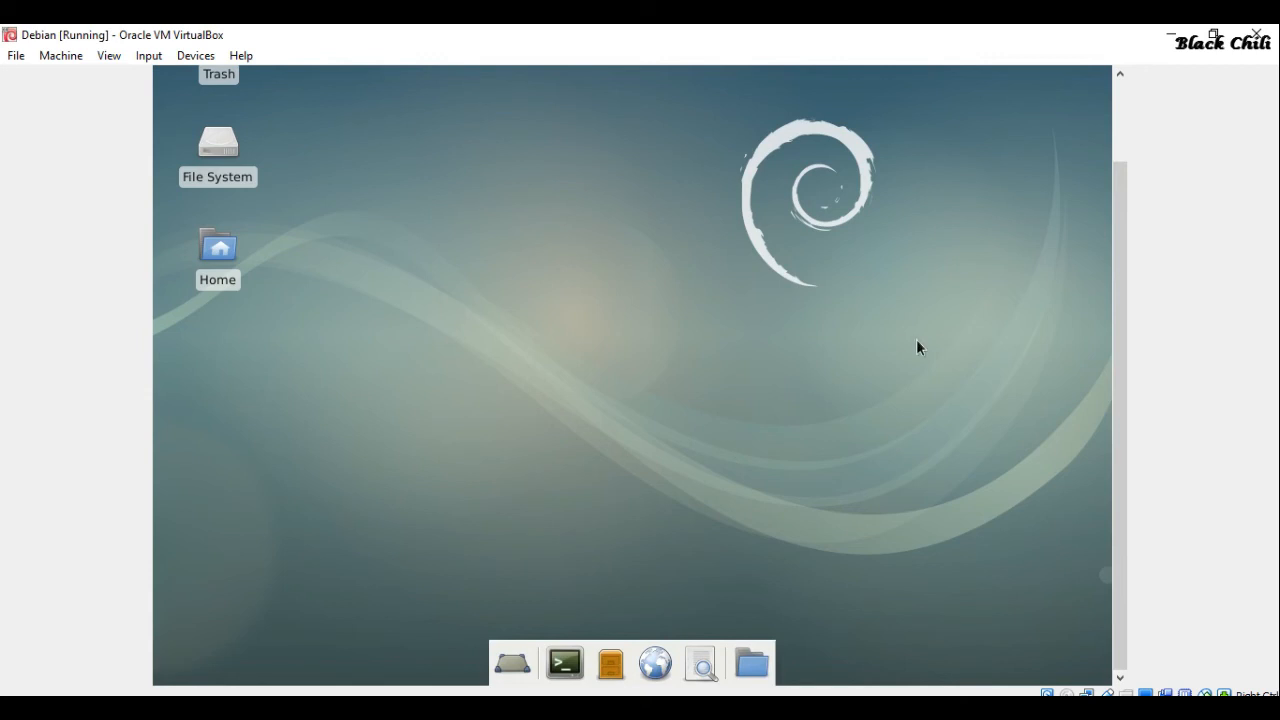
drag(1120, 382, 1116, 268)
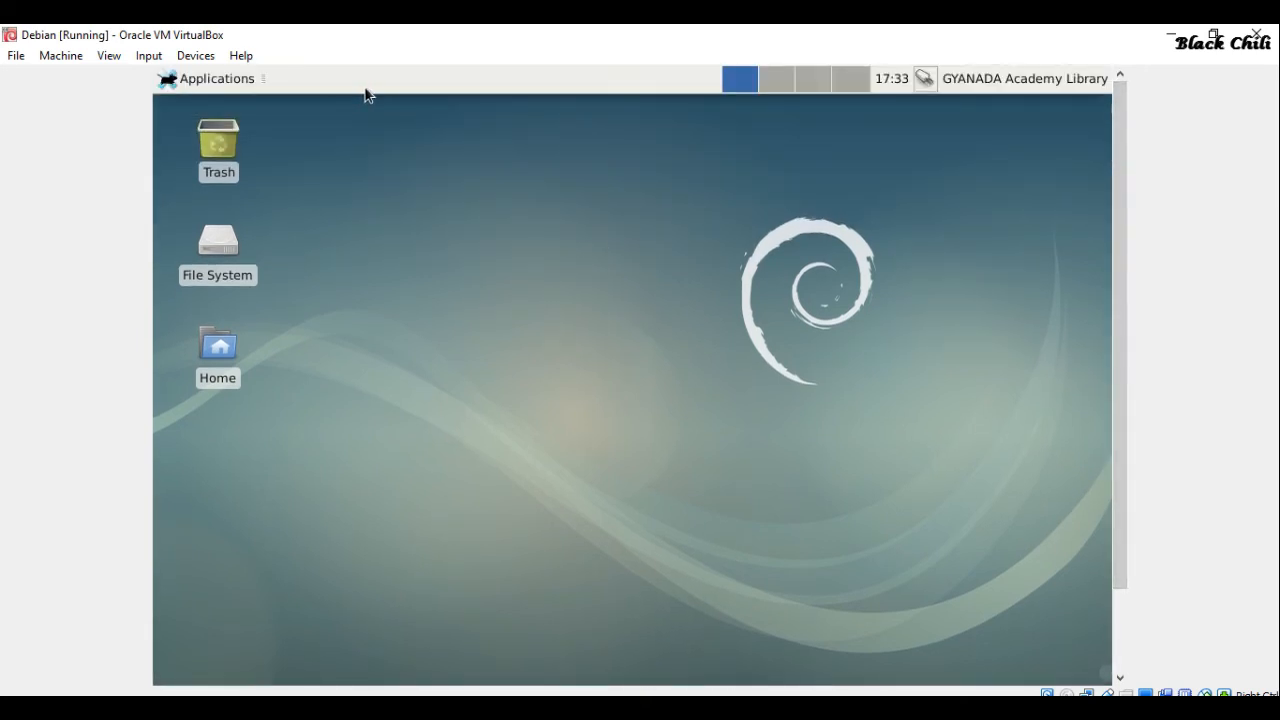
Open a Terminal Emulator, close it with 'exit', and request scaled display mode
click(203, 88)
mouse_move(224, 272)
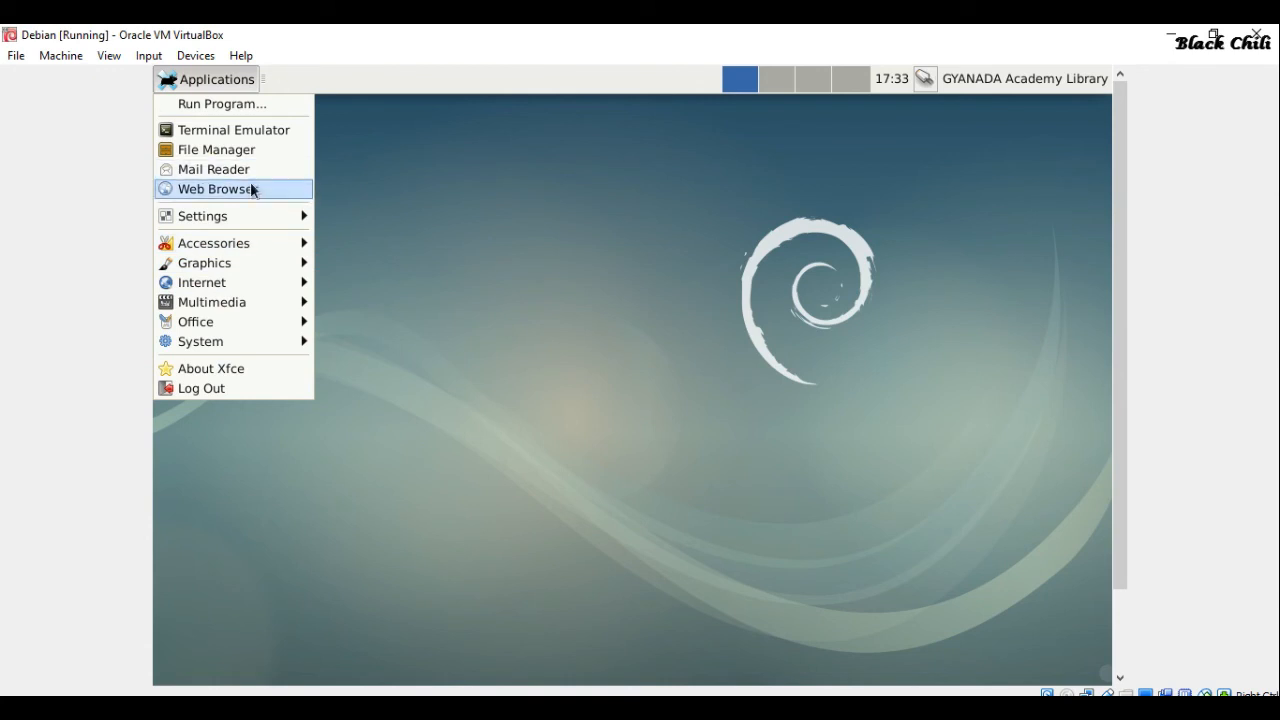
click(261, 129)
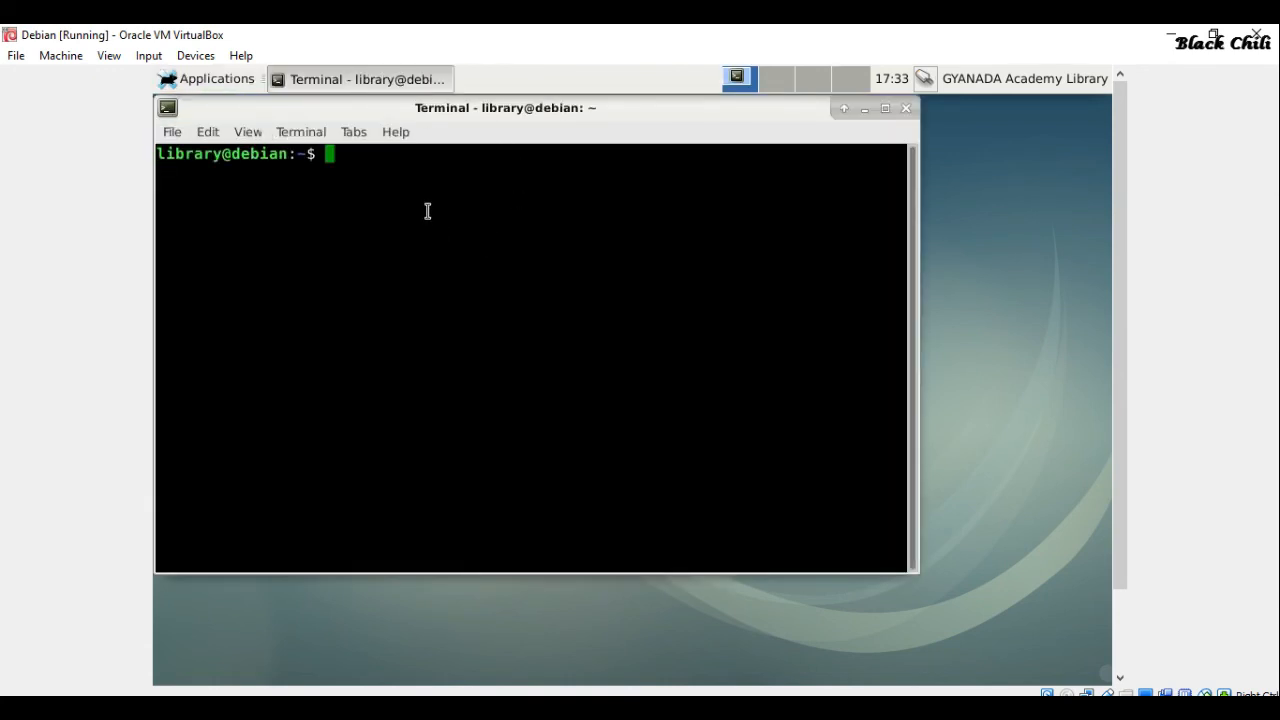
text(exit)
key(Return)
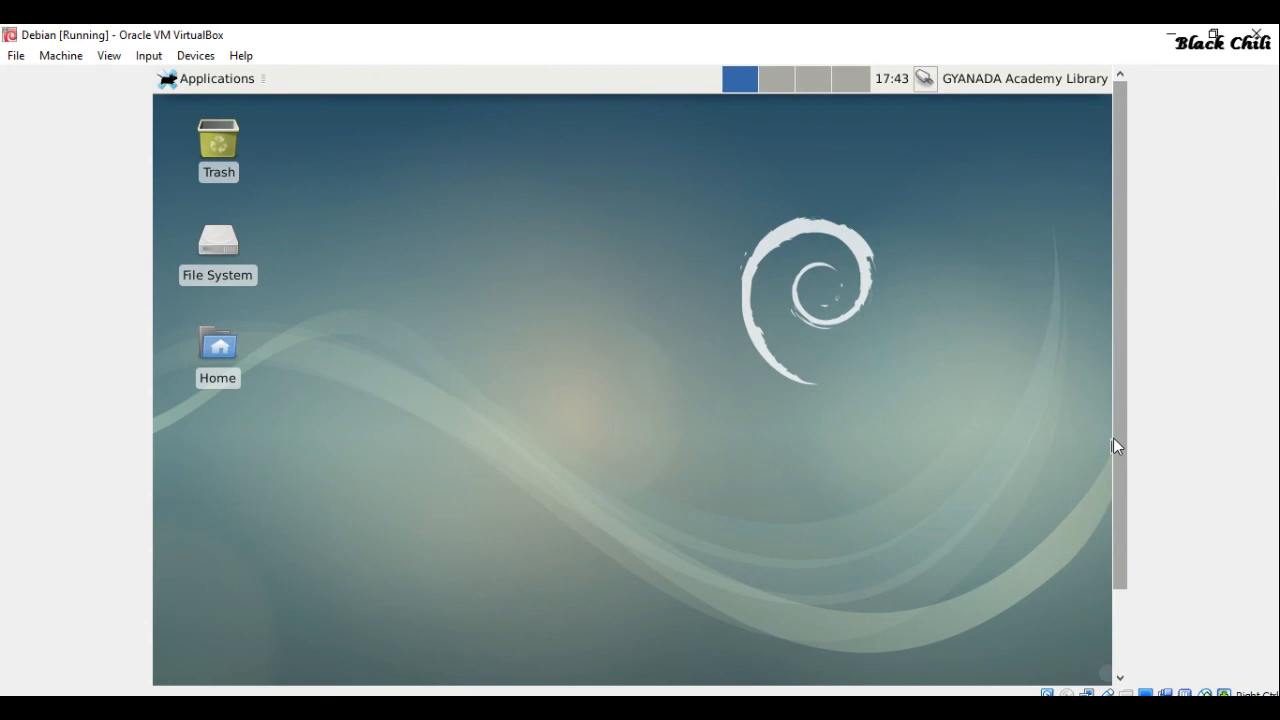
key(ctrl+c)
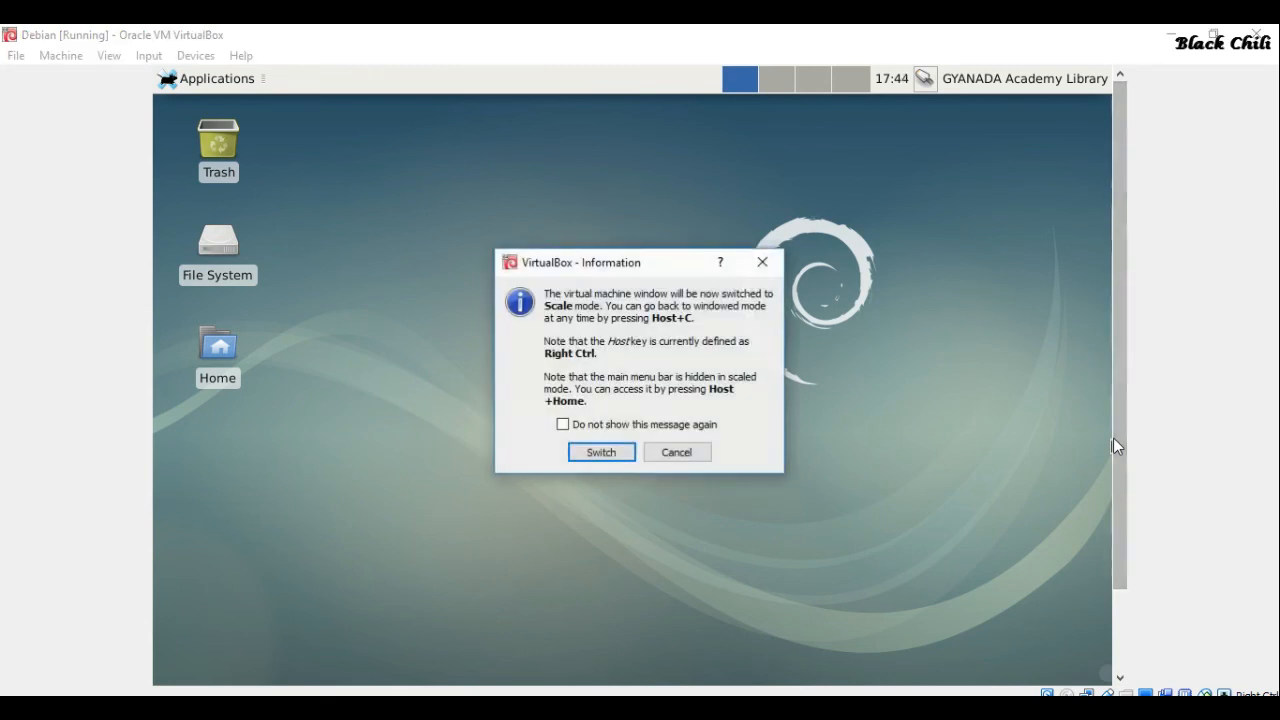
Confirm scaled mode for the Debian guest and open the Xfce Applications > Internet menu
click(601, 452)
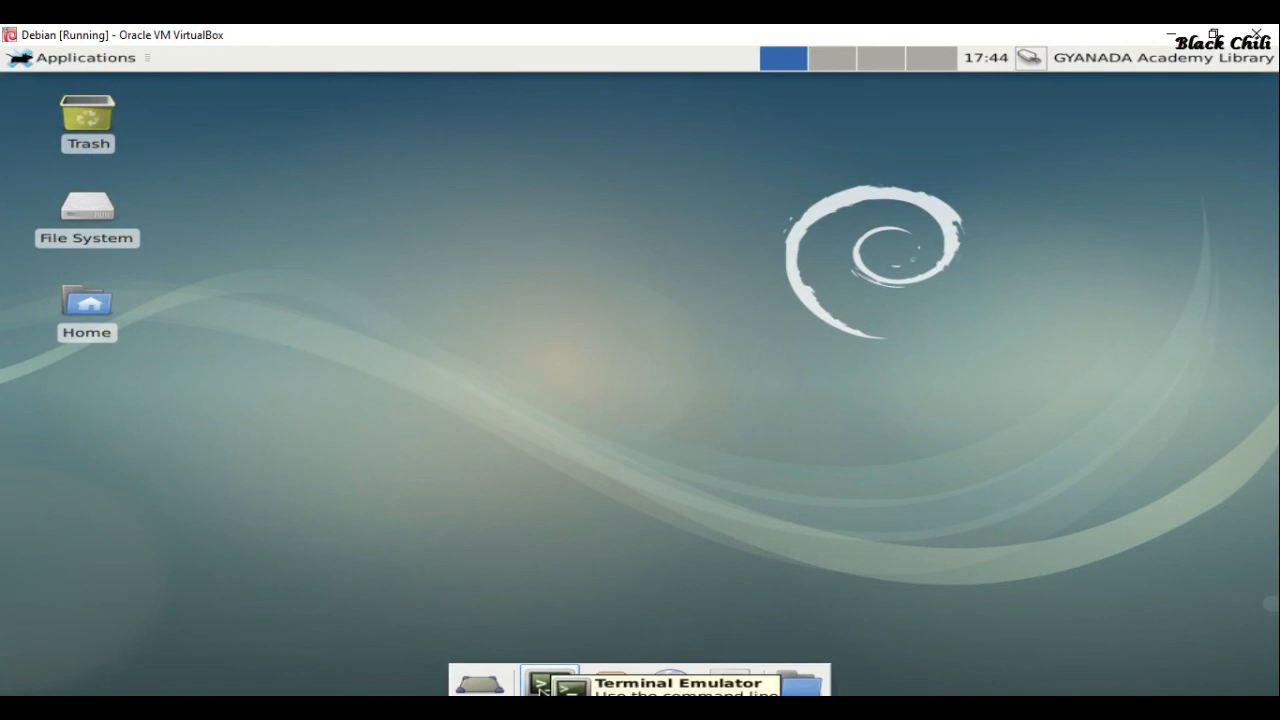
click(16, 58)
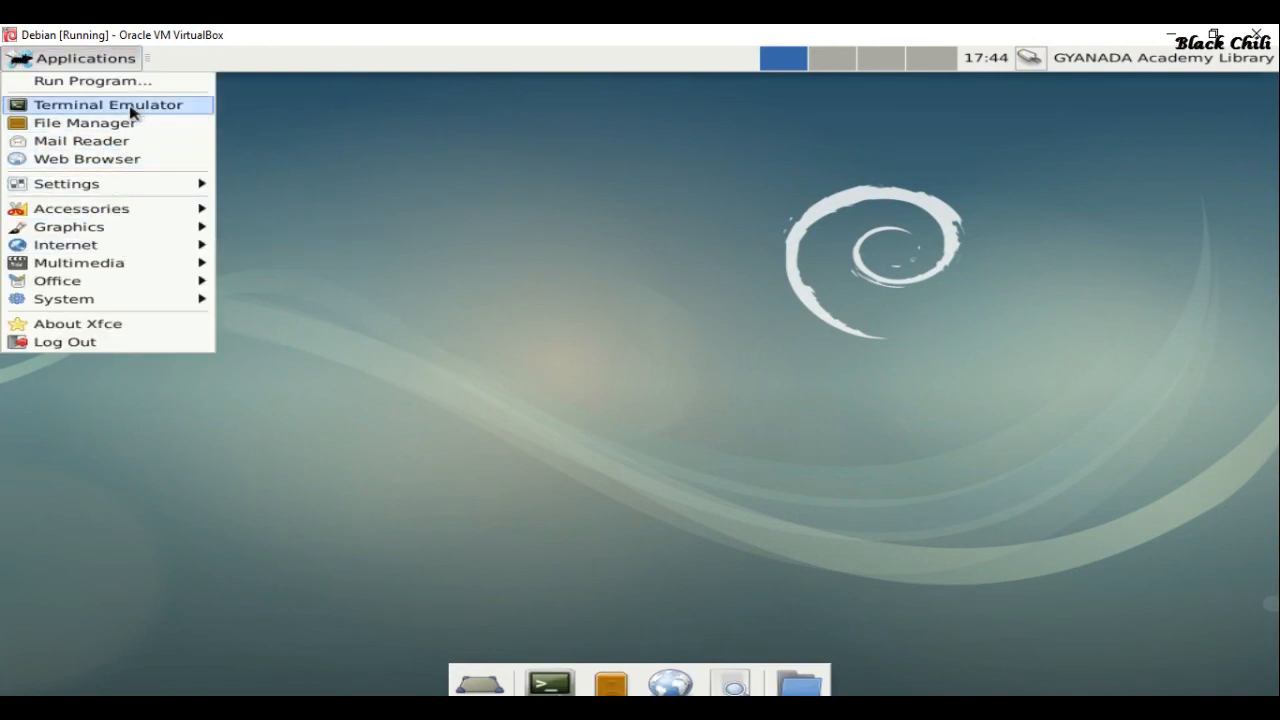
mouse_move(129, 230)
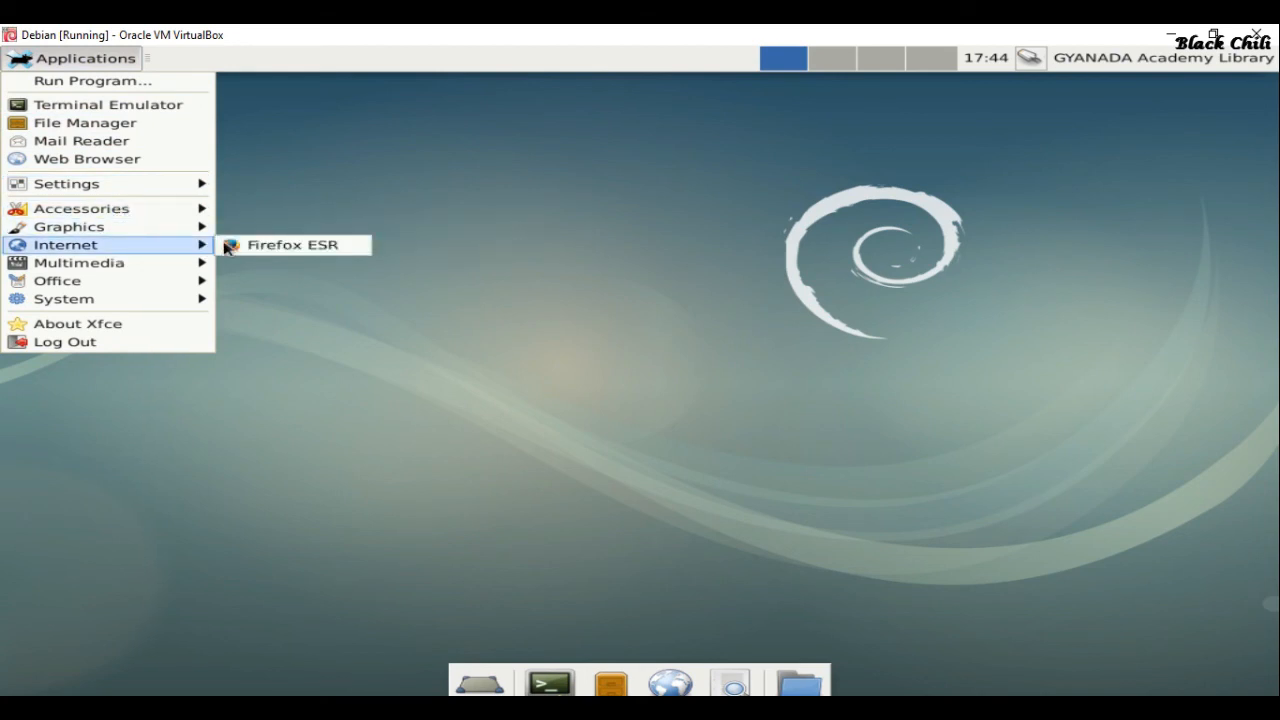
In Firefox ESR, search 'google', open Google's homepage, then close the extra tab and the browser
click(255, 247)
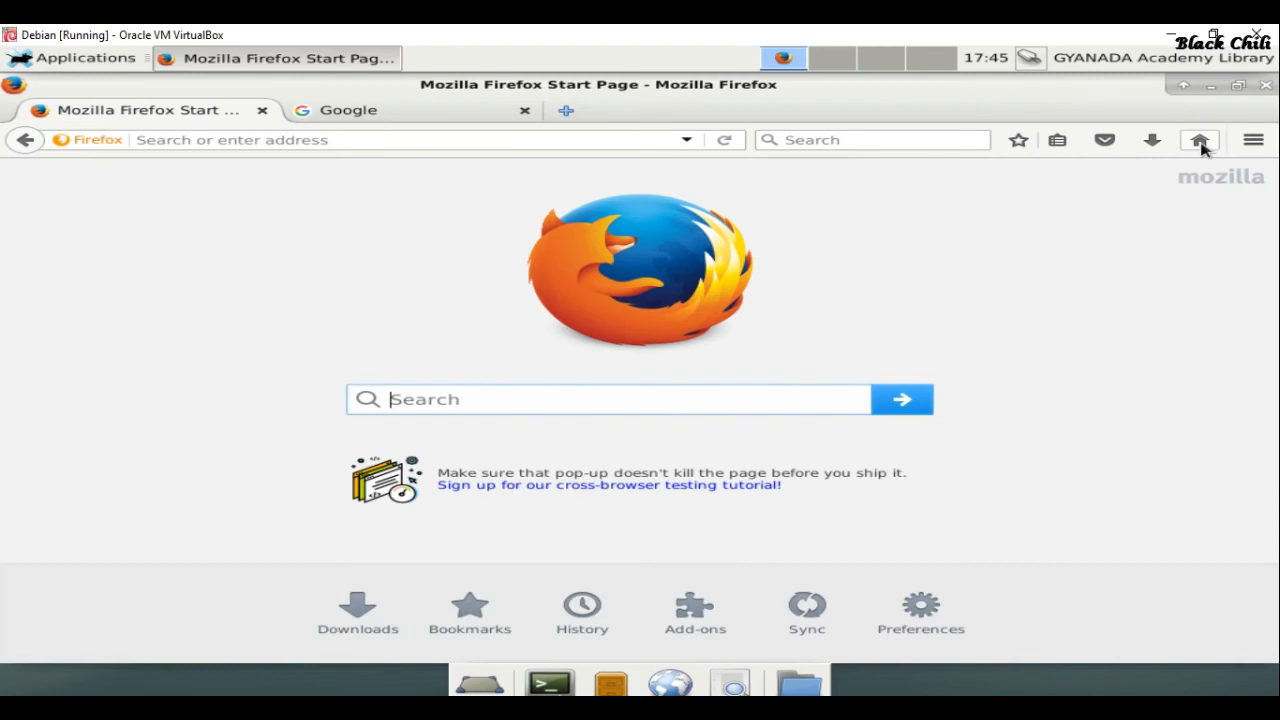
text(google)
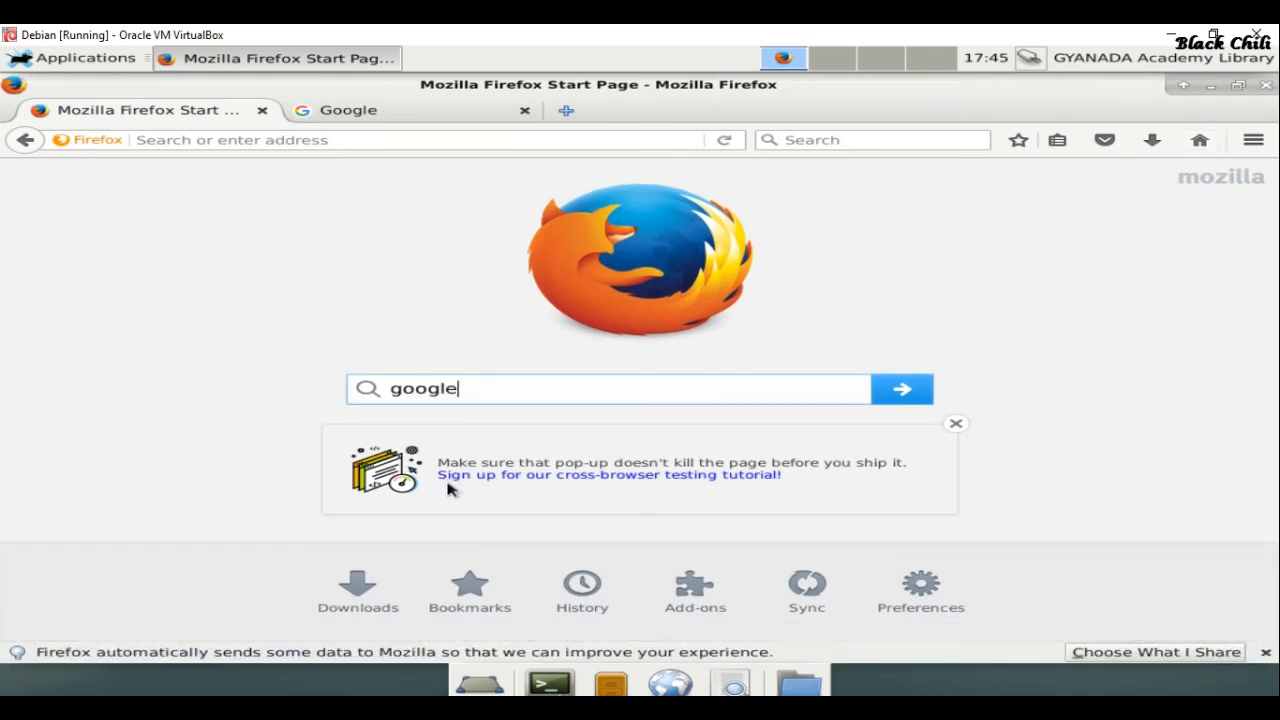
key(Return)
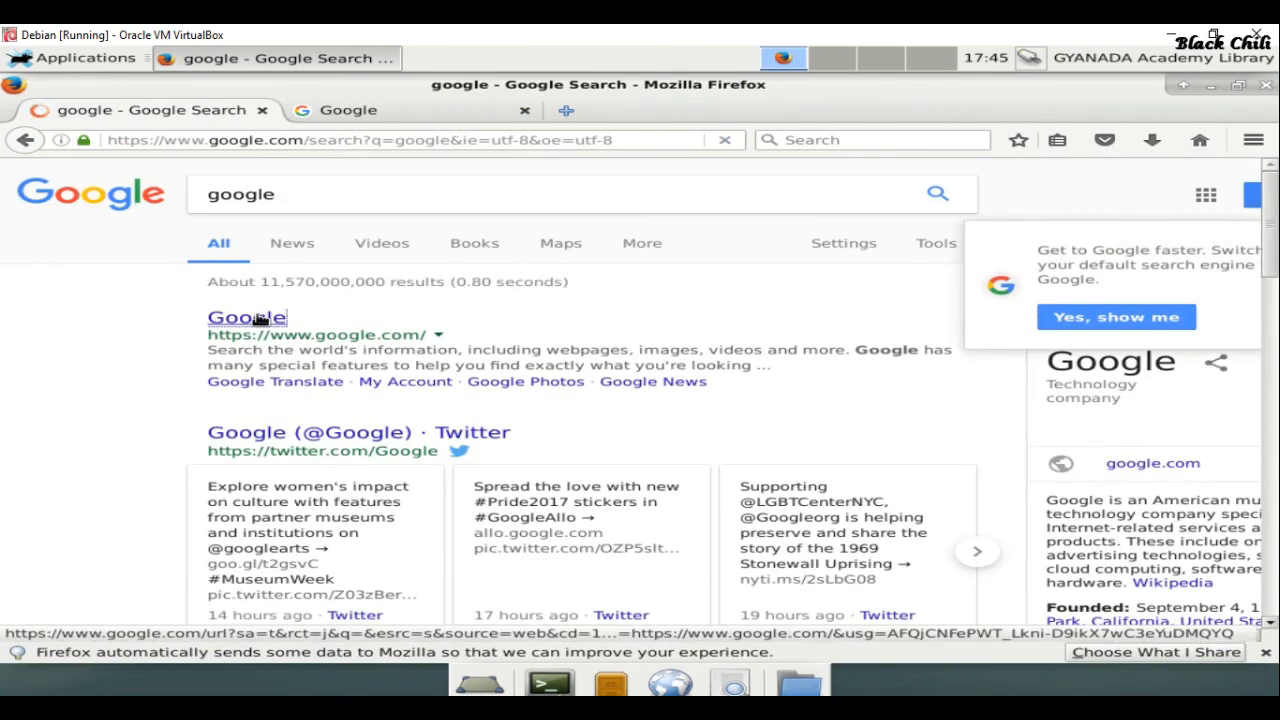
click(258, 318)
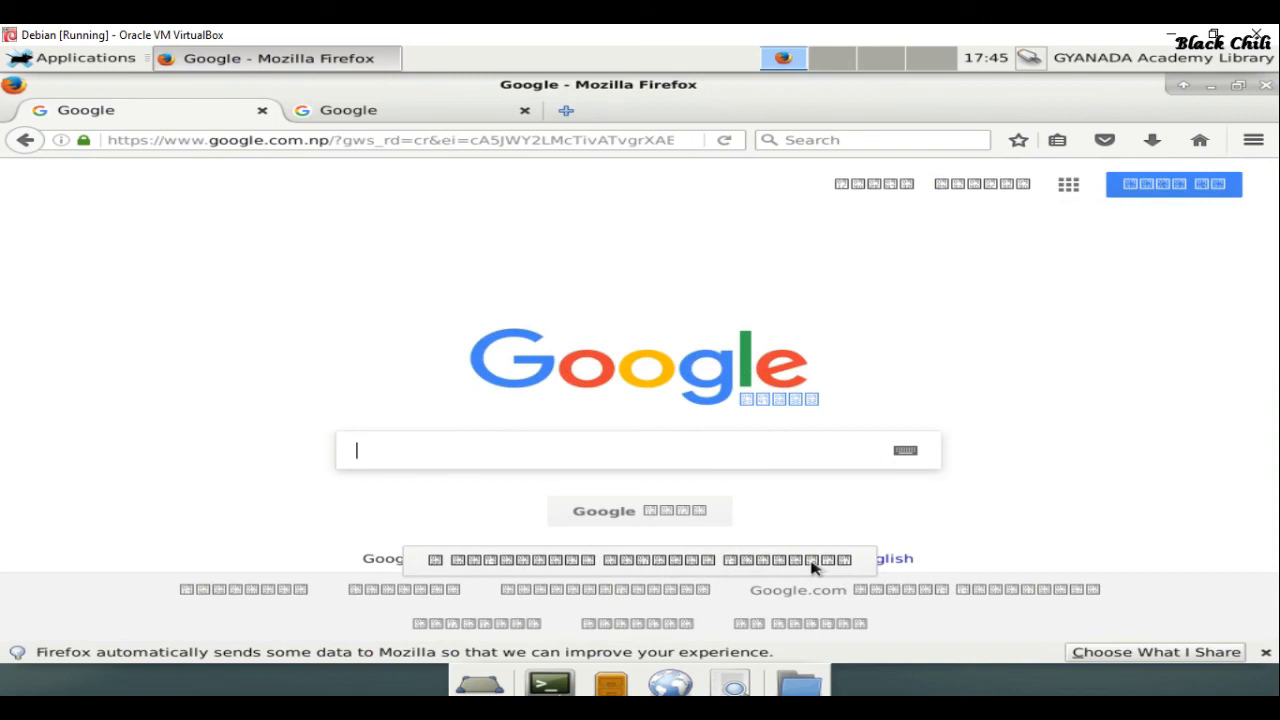
click(525, 111)
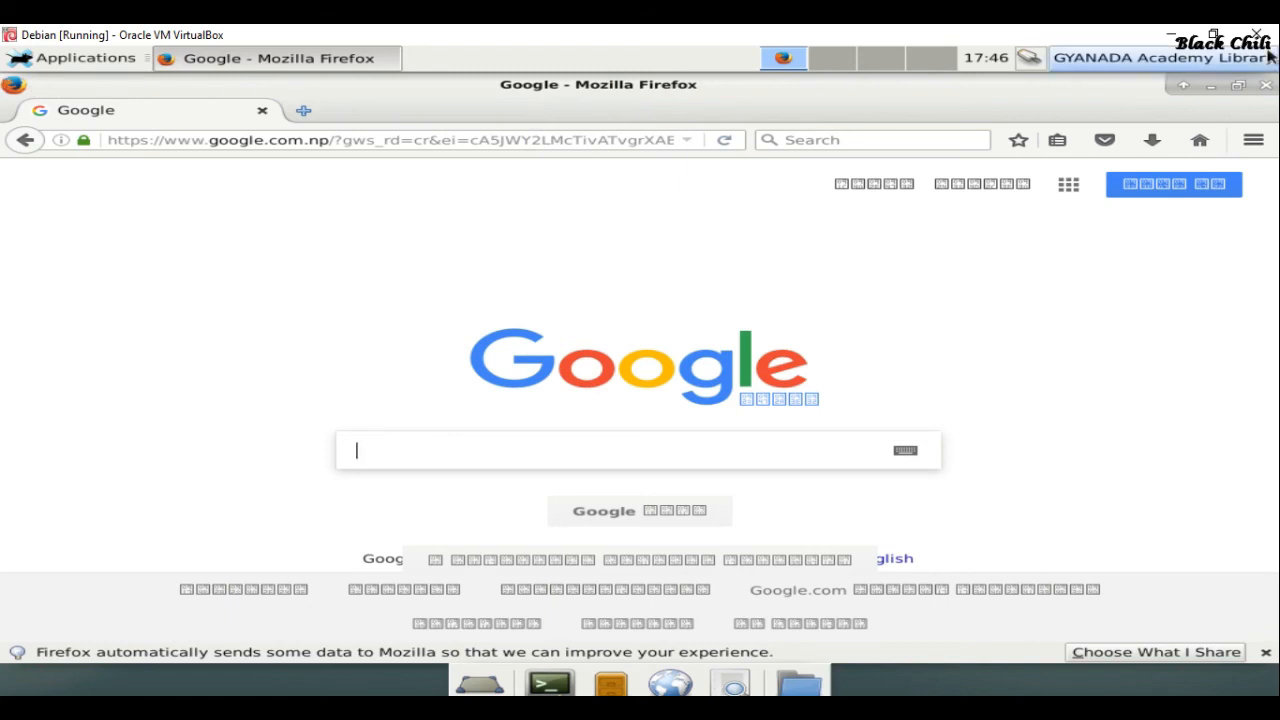
click(1266, 88)
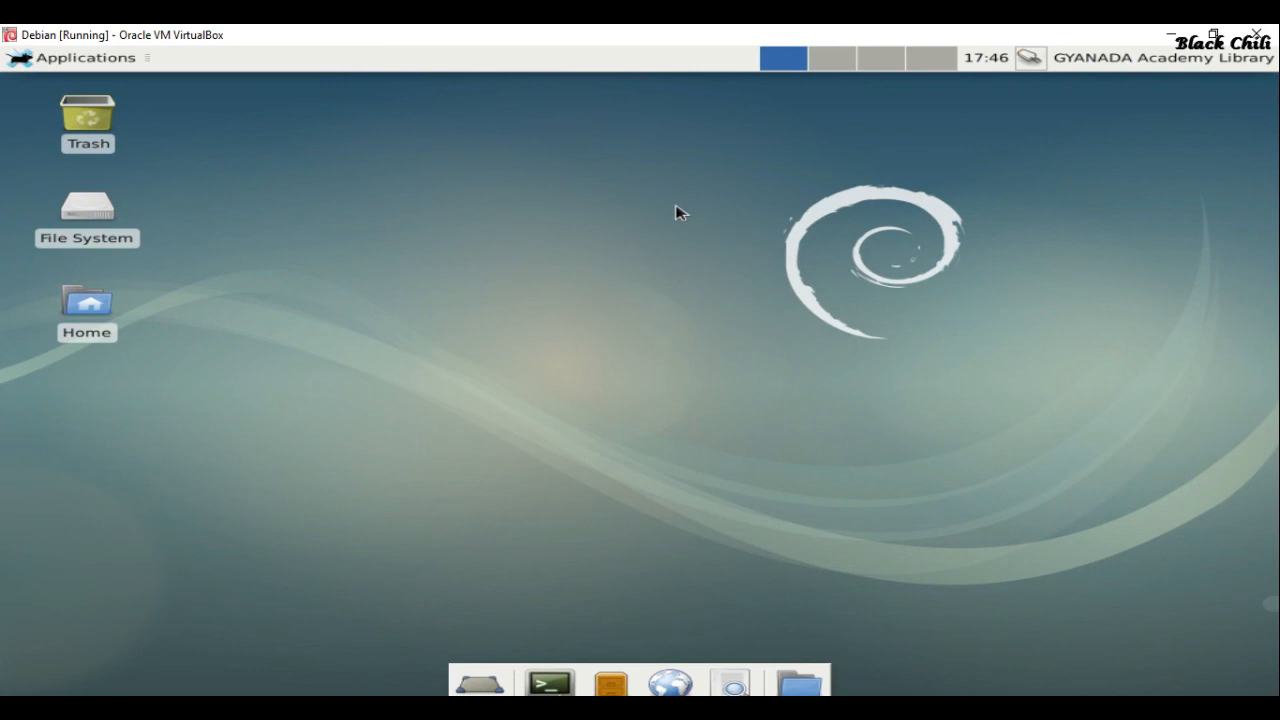
Open Desktop Settings from the desktop's right-click menu, close it, then show the Applications menu
right_click(620, 225)
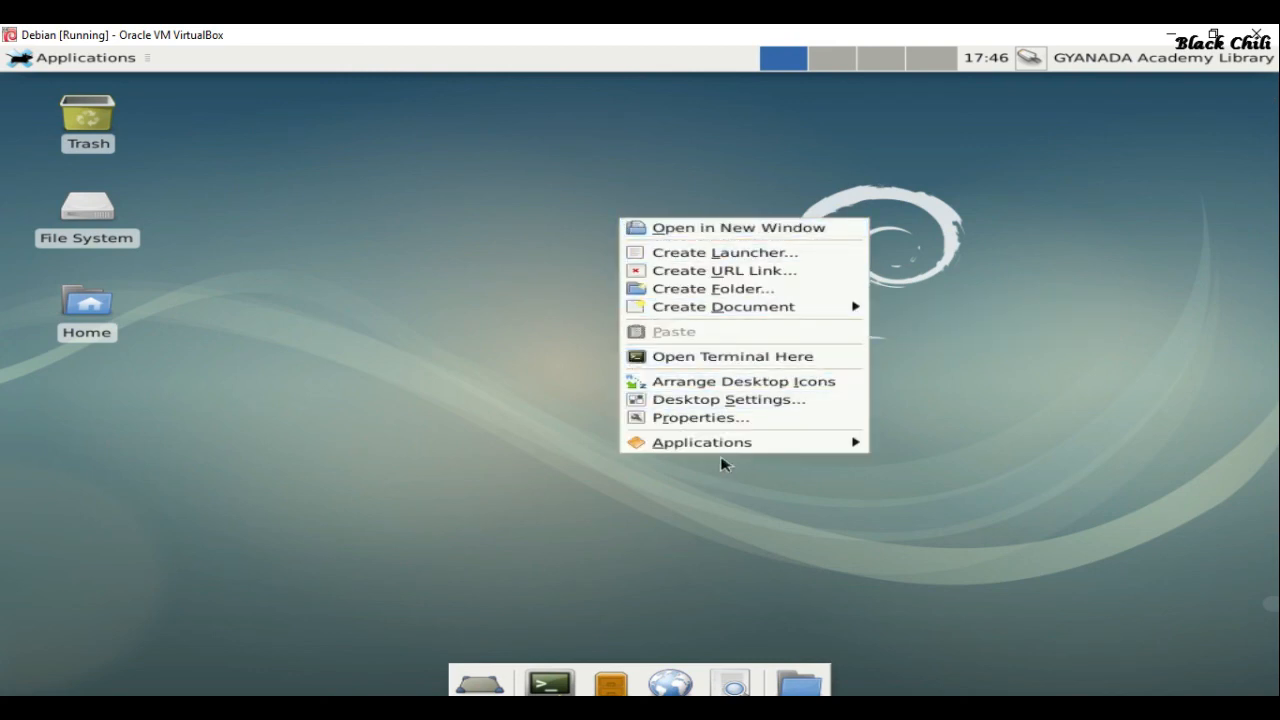
click(708, 400)
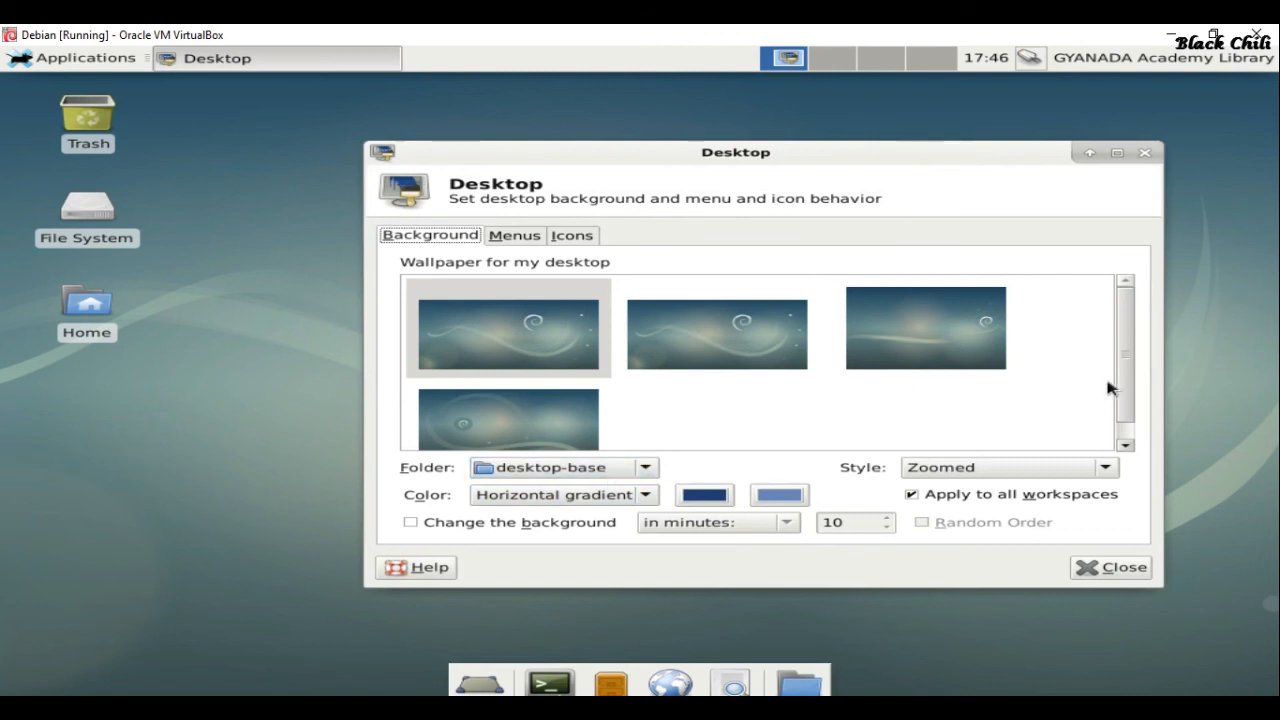
click(1114, 569)
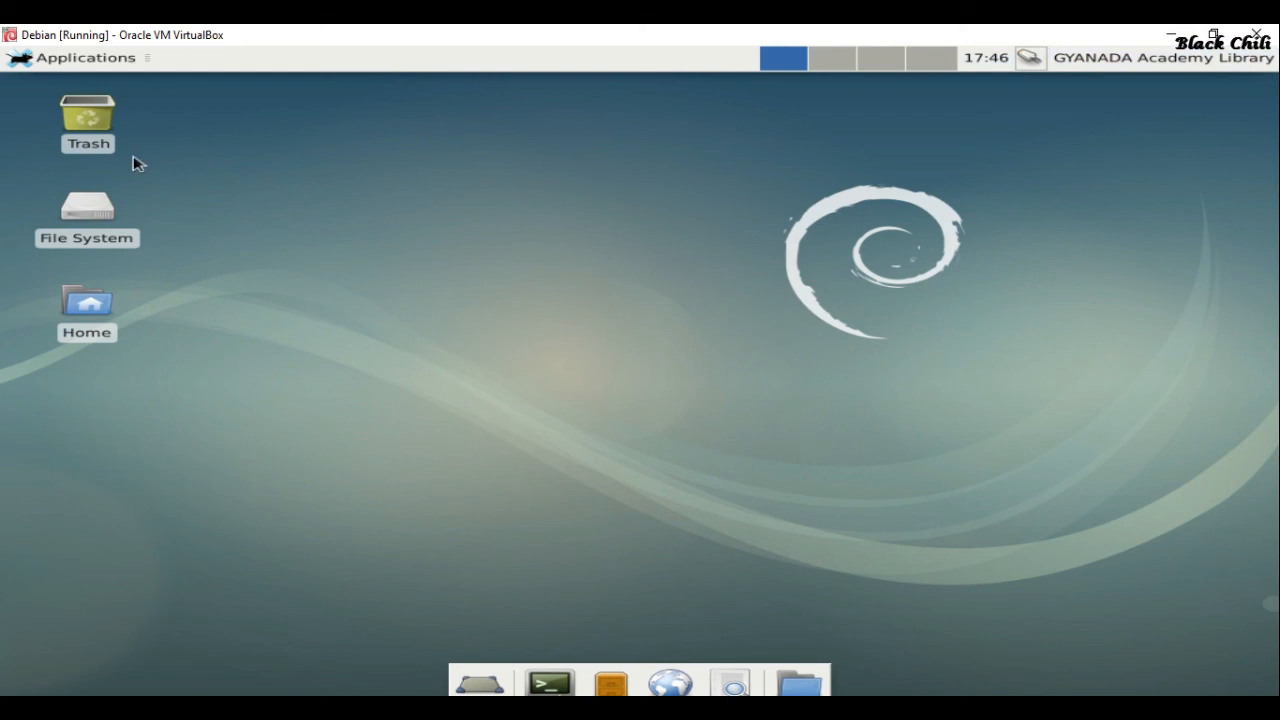
click(18, 62)
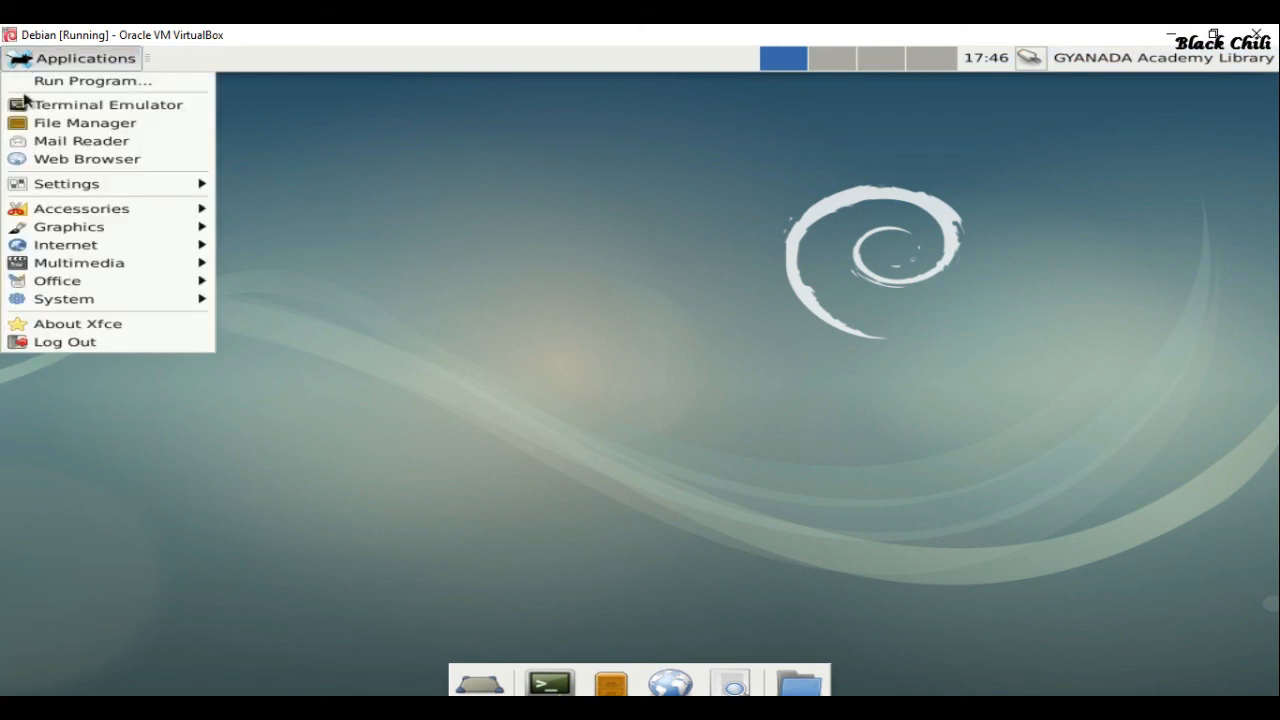
Shut down Debian via Log Out, verify Powered Off in the maximized VirtualBox Manager, then minimize it
click(90, 343)
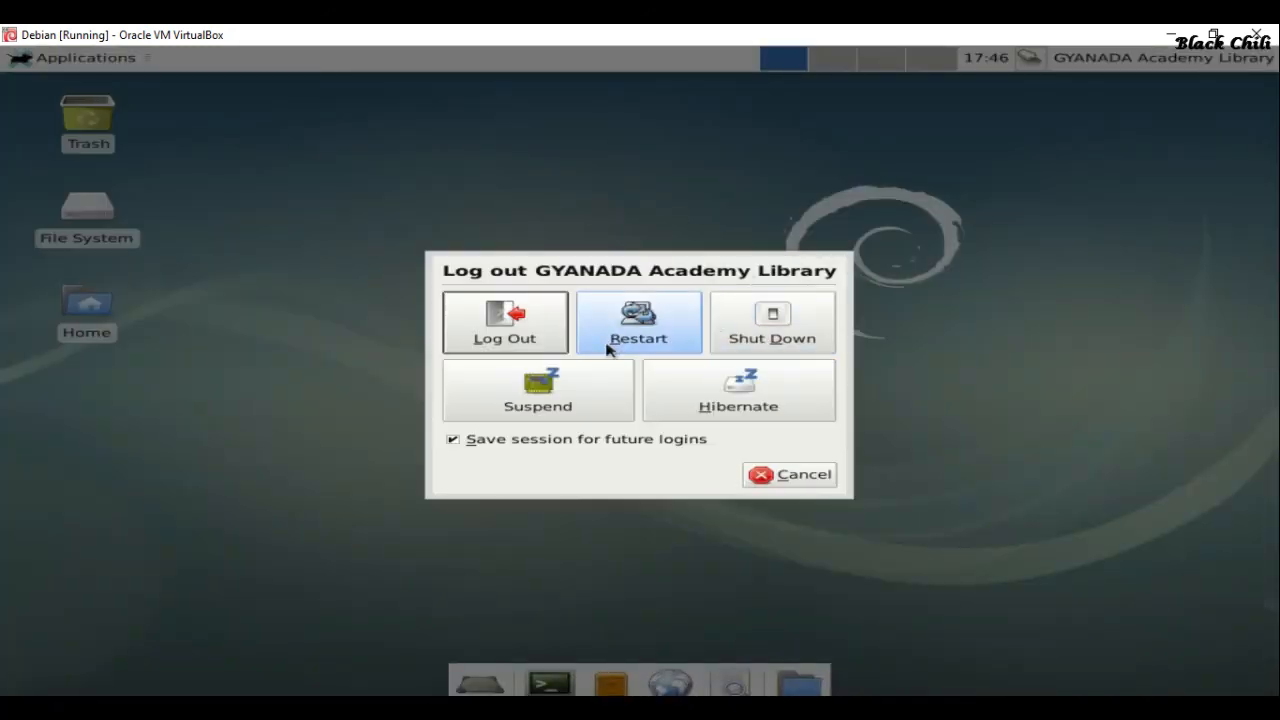
click(800, 328)
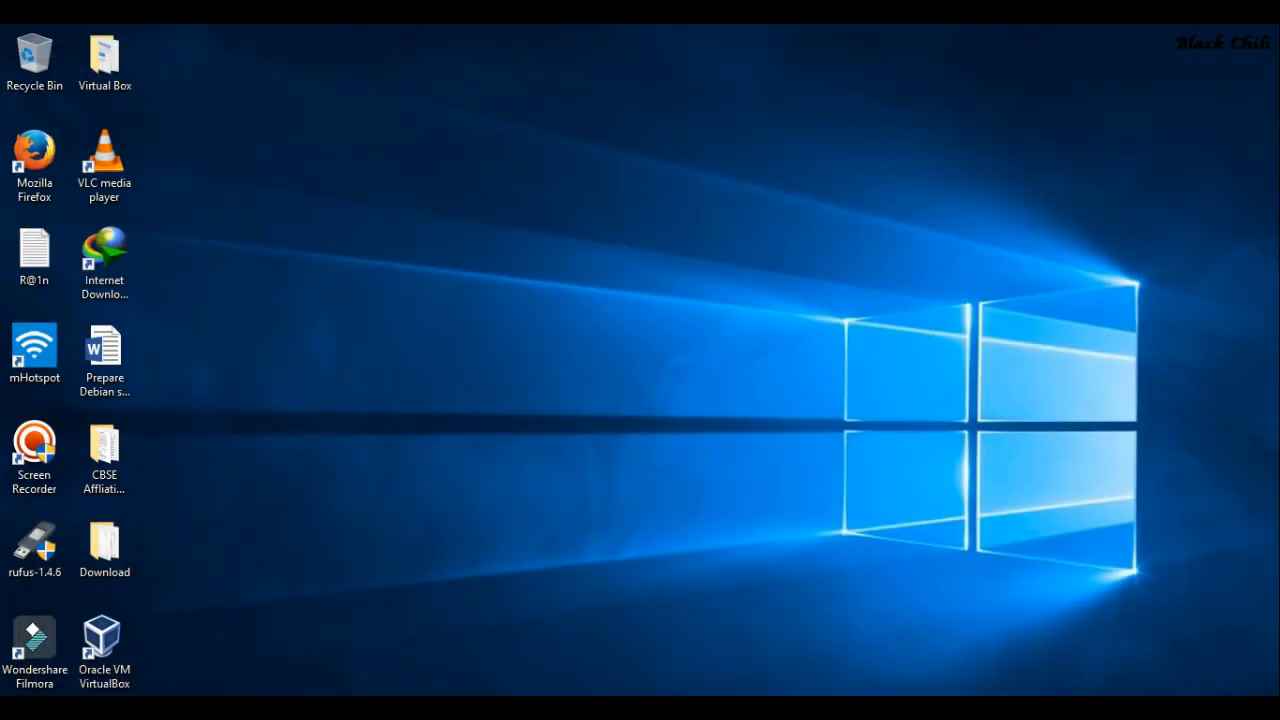
mouse_move(344, 710)
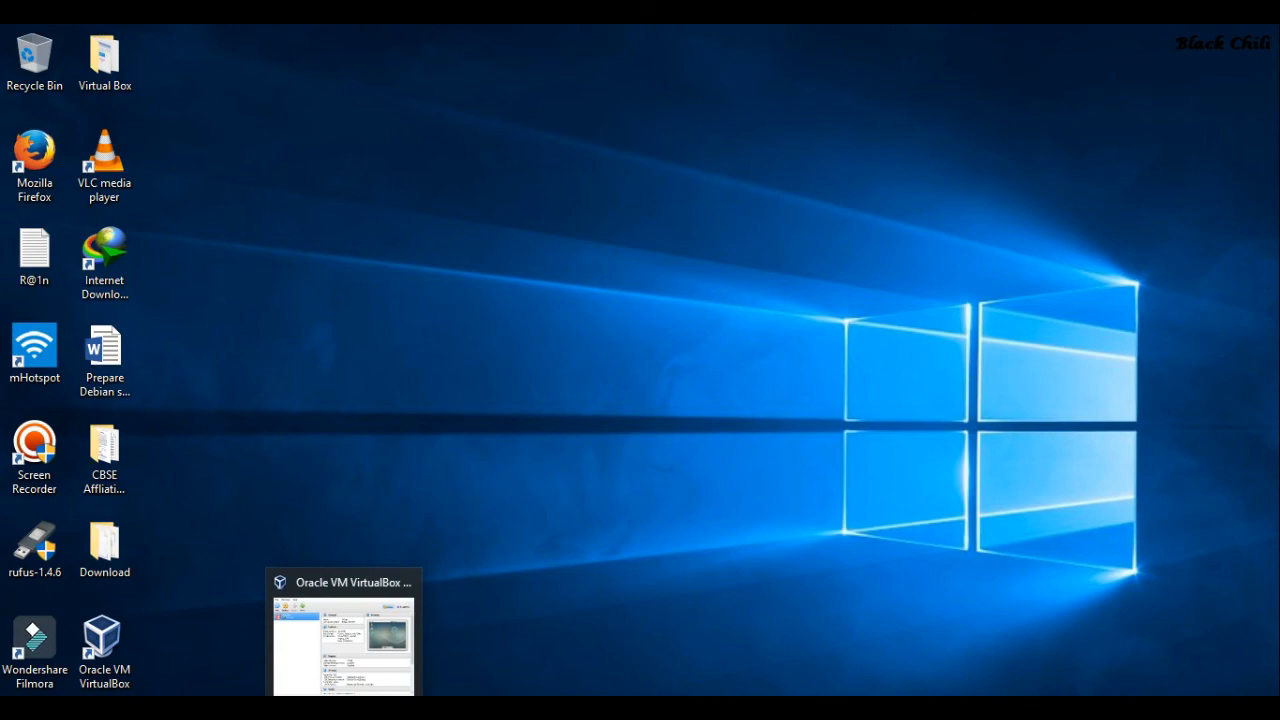
click(344, 710)
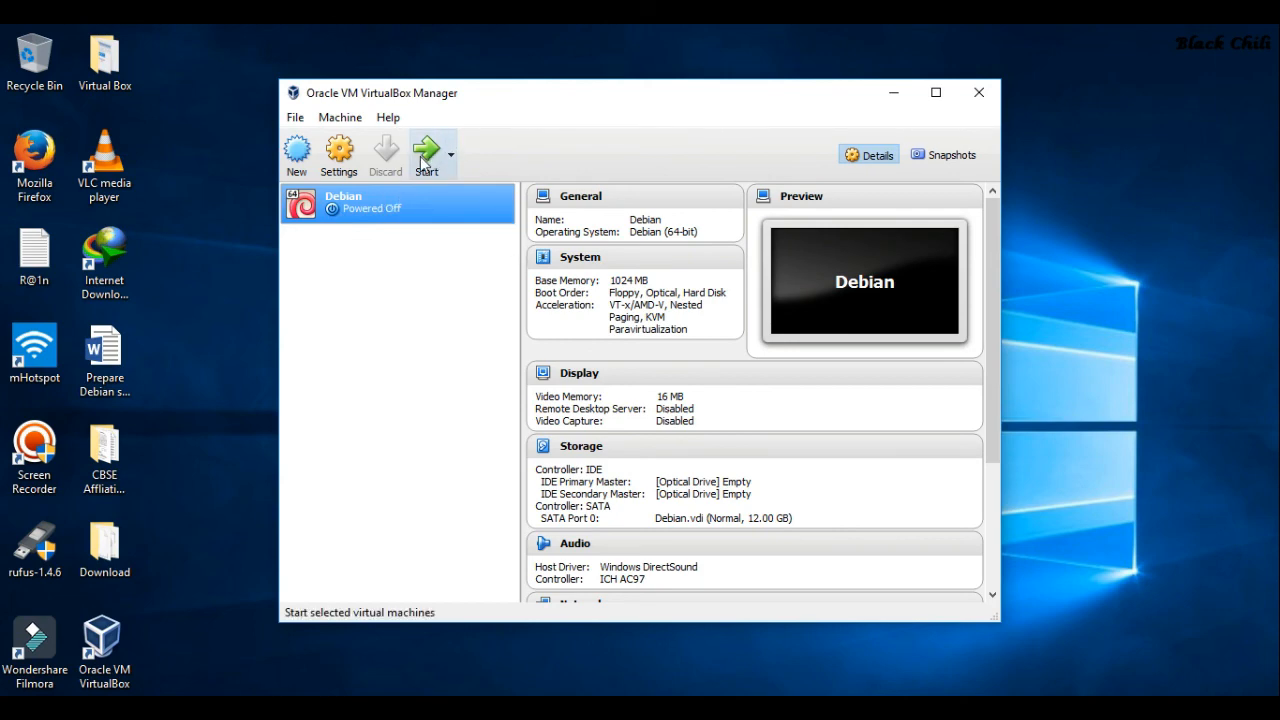
click(931, 96)
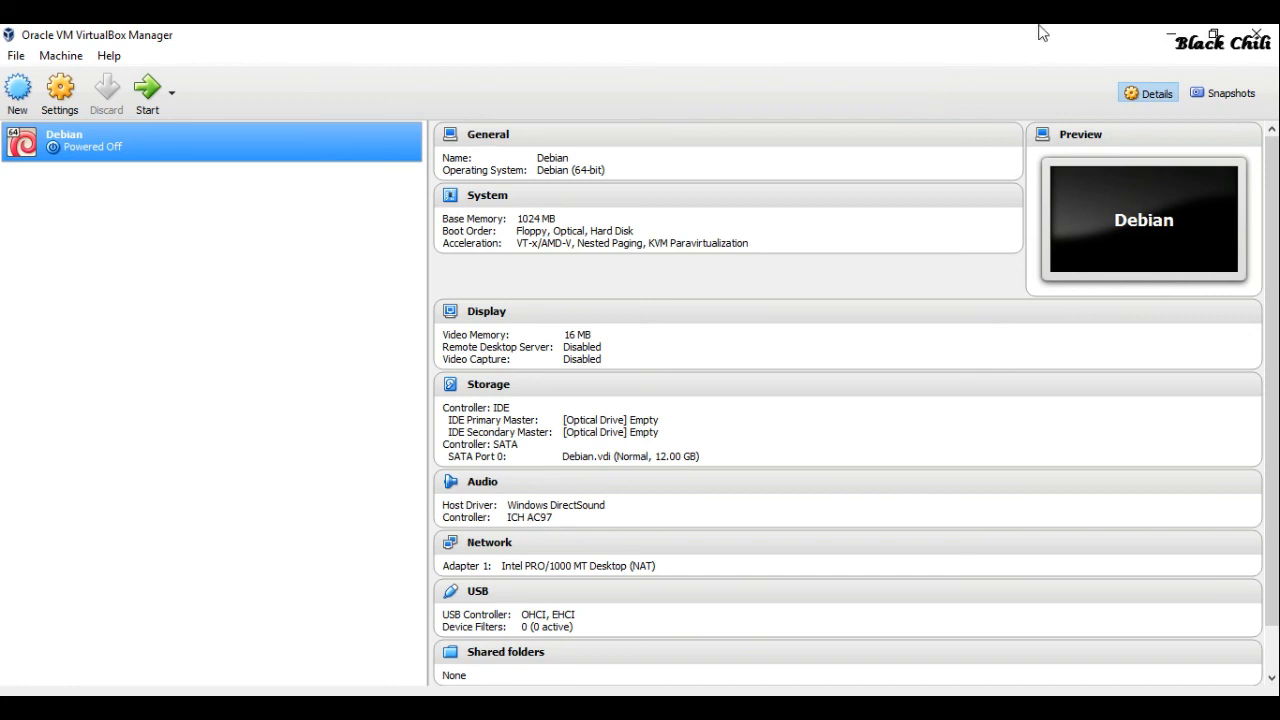
click(1160, 34)
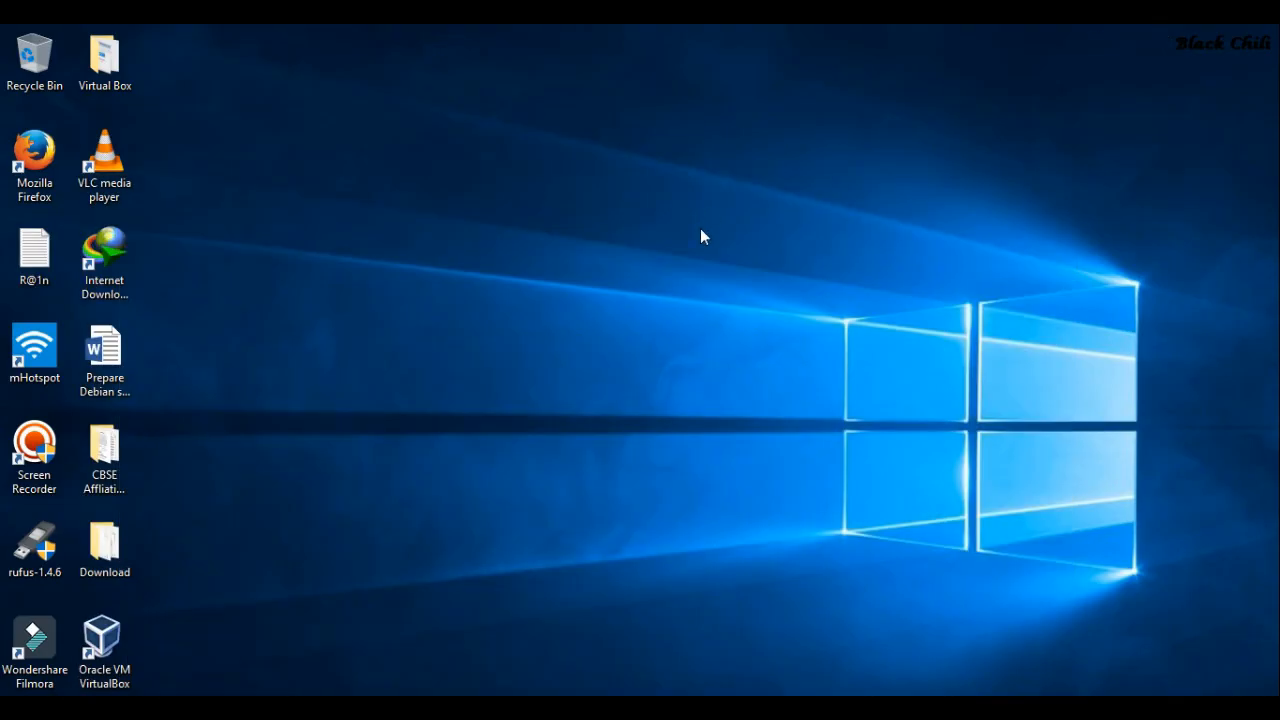